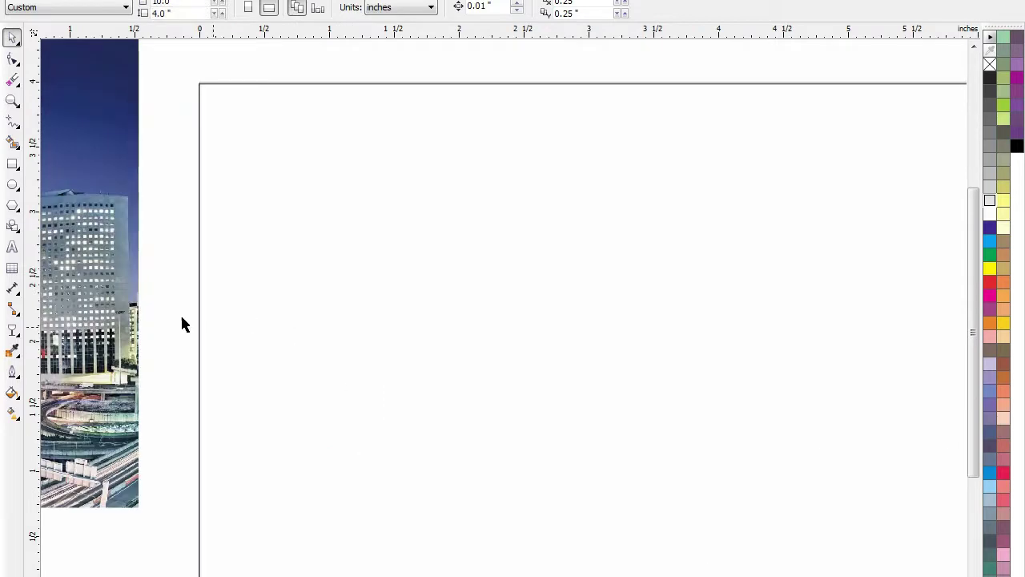
Draw a narrow vertical rectangle about 0.55 × 4.26 inches across the page height and rotate it 13.4° counterclockwise
click(12, 164)
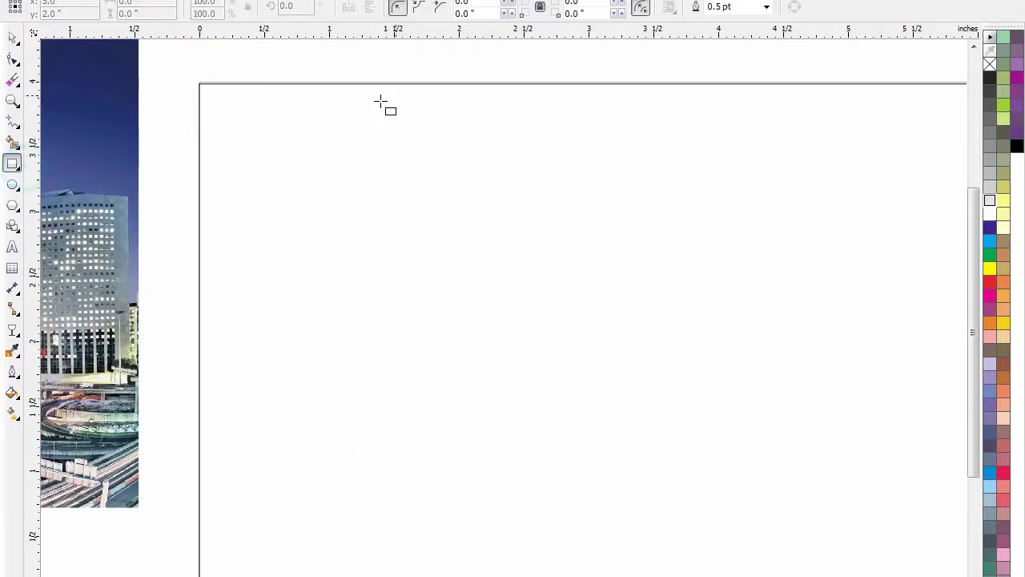
drag(440, 57, 512, 576)
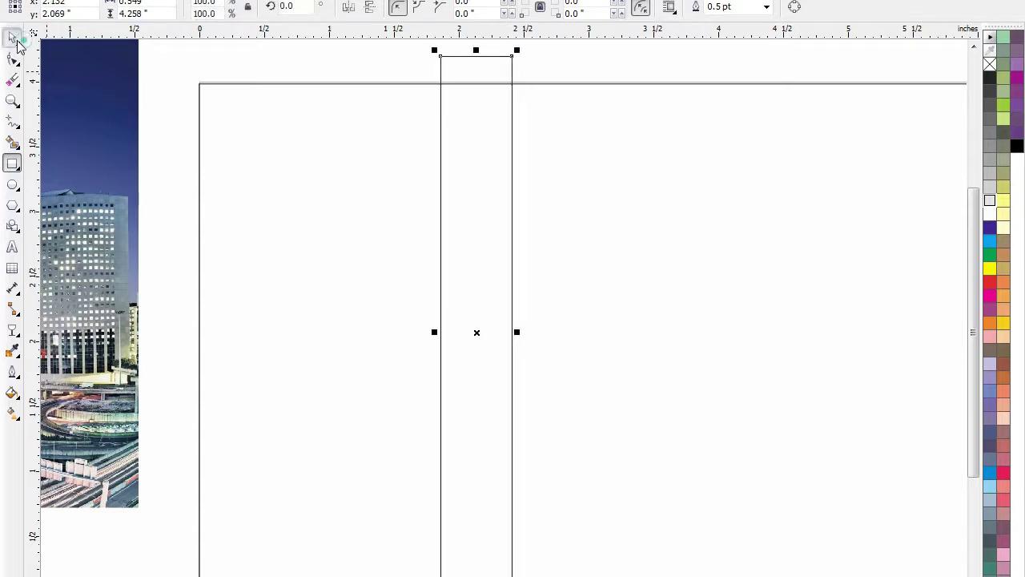
click(16, 38)
click(479, 333)
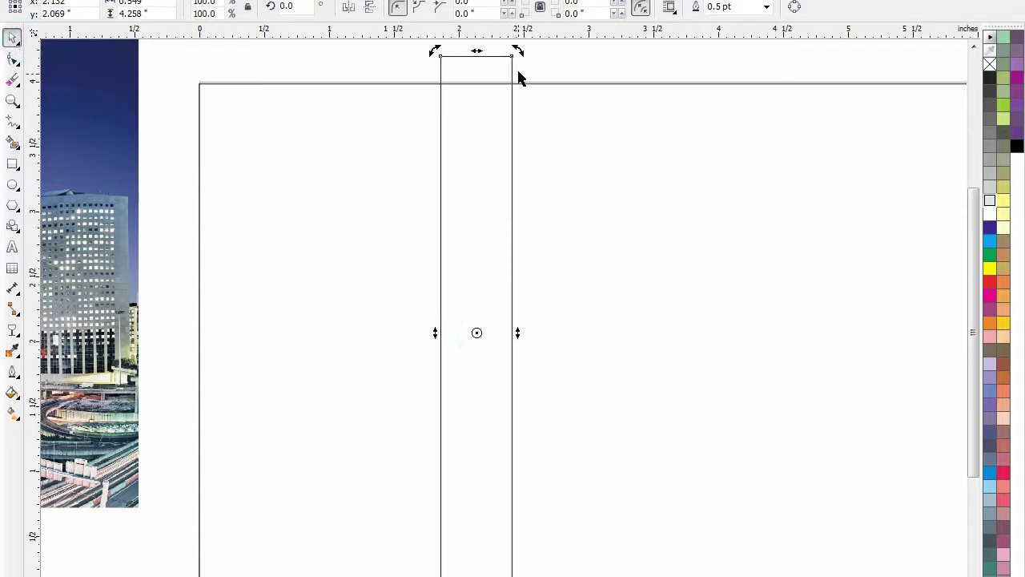
drag(519, 51, 451, 56)
click(341, 51)
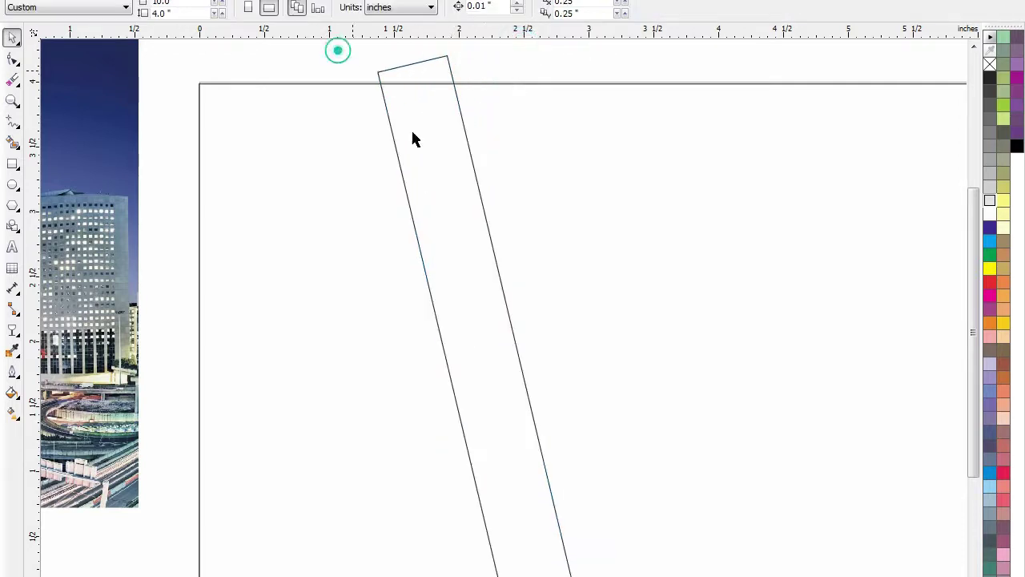
Move the tilted bar right so its centre sits at about x 3.9 inches on the page
drag(469, 220, 615, 224)
scroll(537, 220, down, 2)
key(F2)
drag(383, 124, 988, 413)
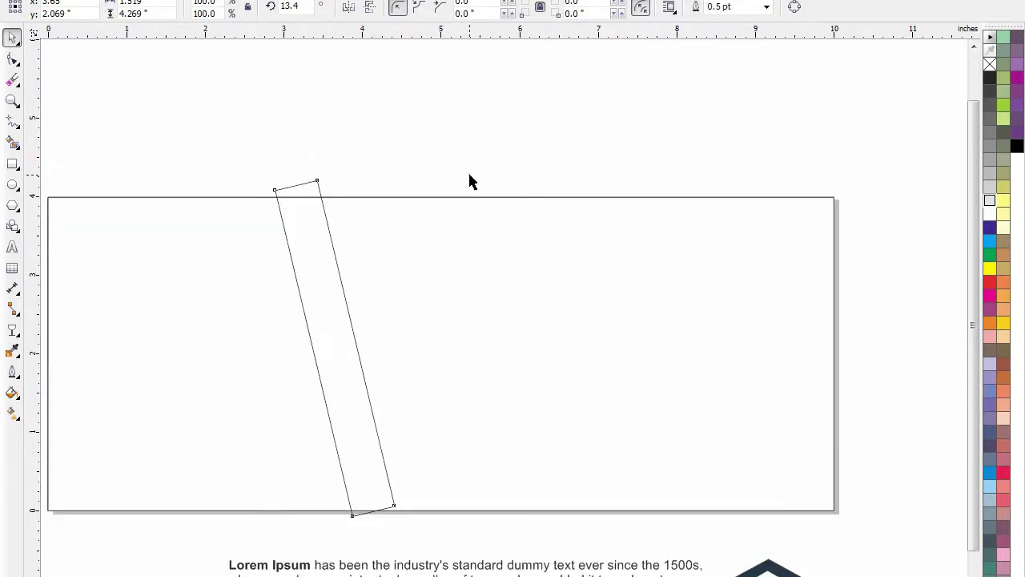
click(470, 181)
drag(325, 312, 346, 314)
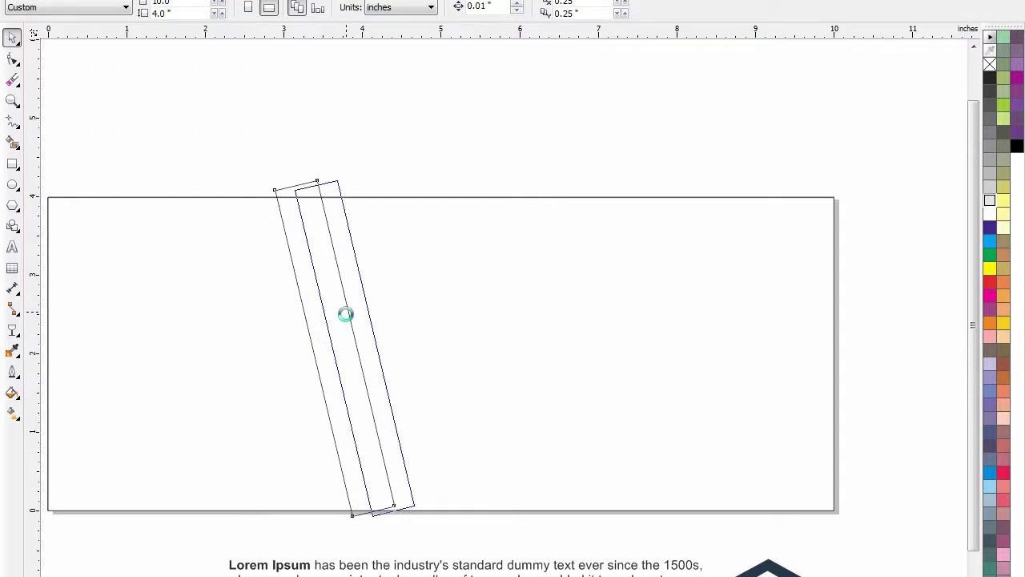
click(442, 145)
Duplicate the tilted bar and place the copy to its lower left, leaving a thin gap between them
key(F2)
drag(613, 139, 36, 506)
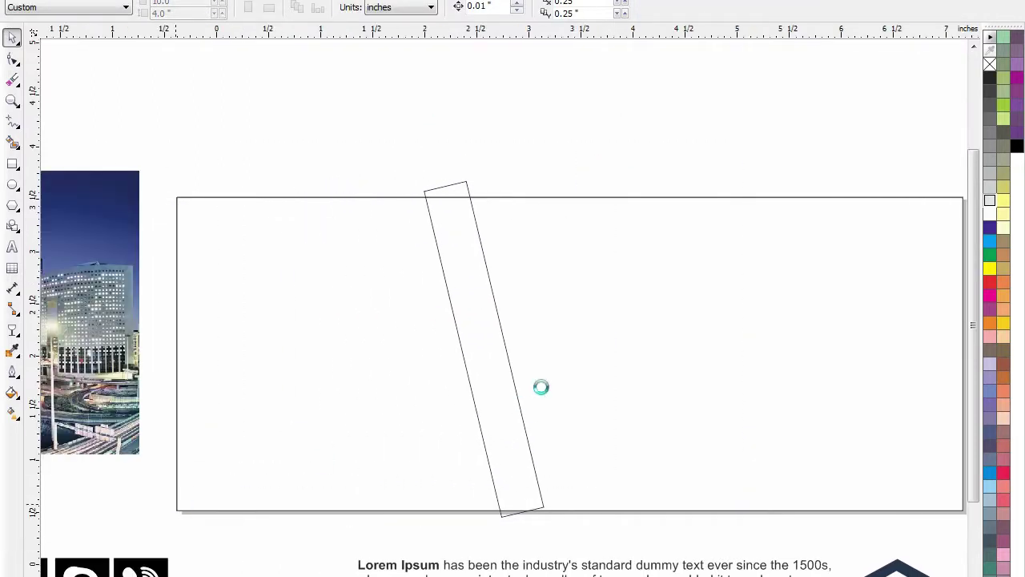
drag(606, 348, 561, 412)
click(714, 101)
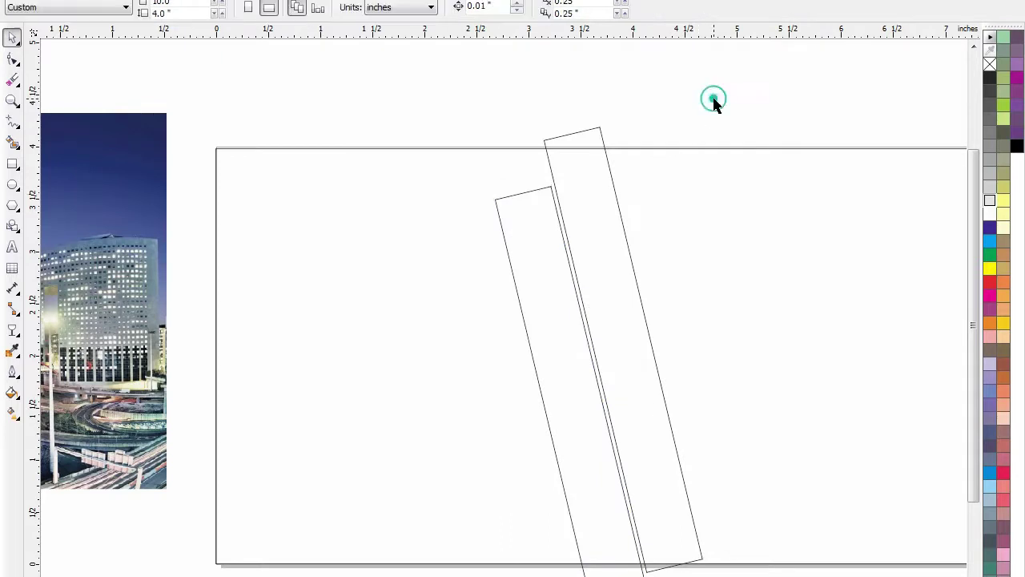
Draw a horizontal rectangle about 4.42 × 1.88 inches starting at the page's left edge and crossing both tilted bars
click(11, 165)
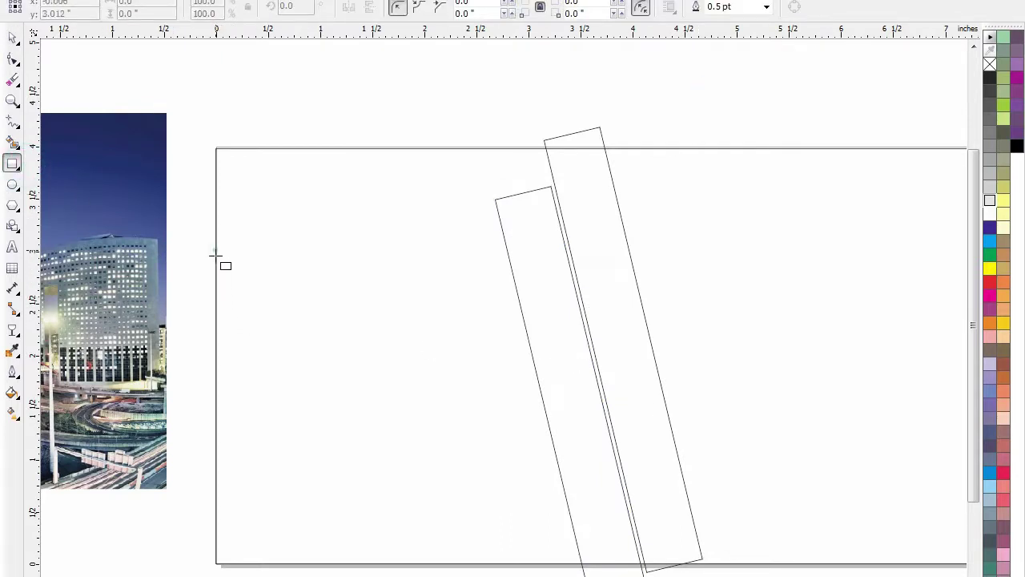
drag(215, 253, 677, 447)
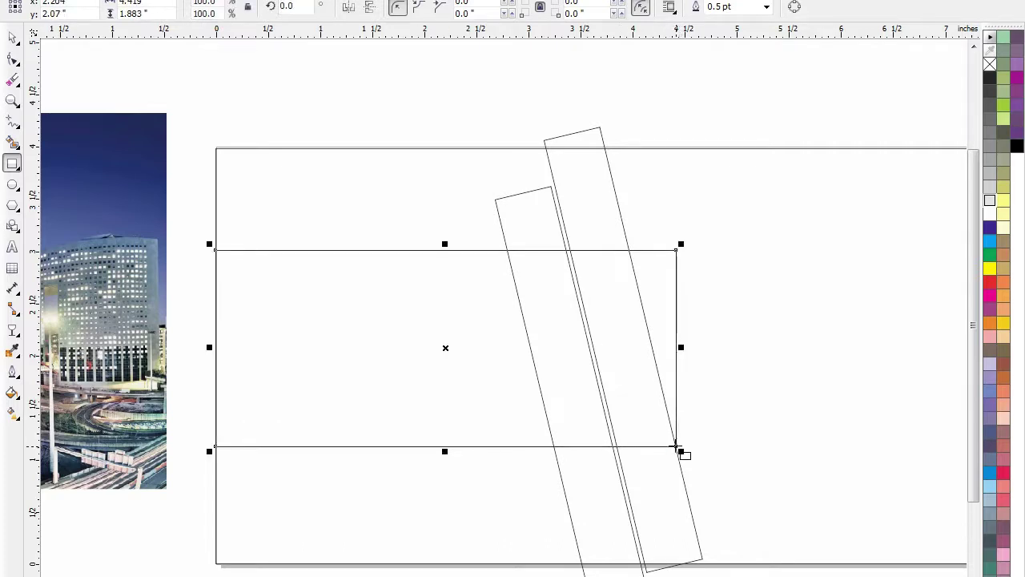
click(14, 39)
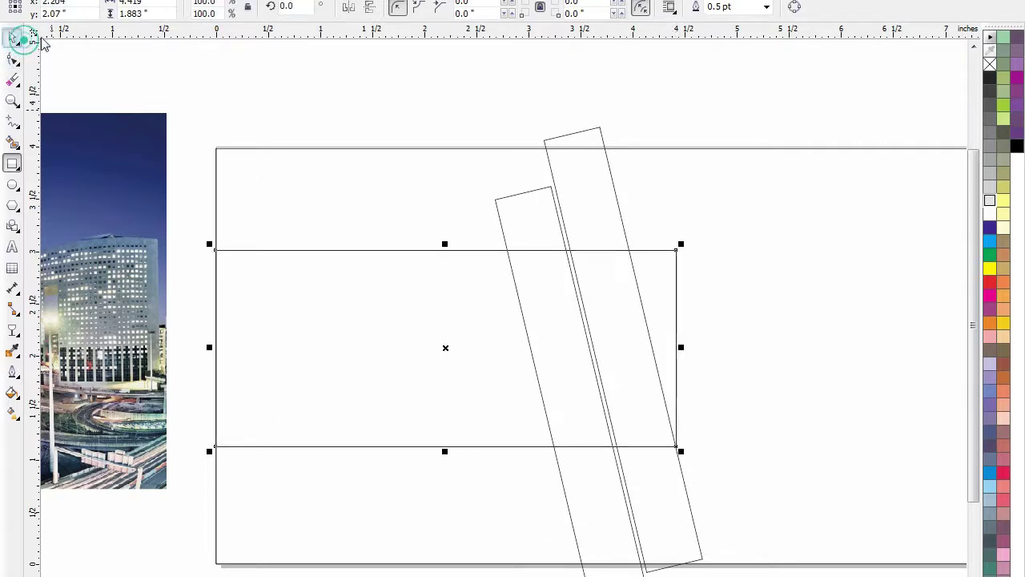
click(706, 85)
Draw a closed triangle with the Pen tool between the rectangle's upper-right corner and the upper tilted bar's right edge
key(F2)
drag(854, 85, 448, 491)
scroll(458, 426, down, 1)
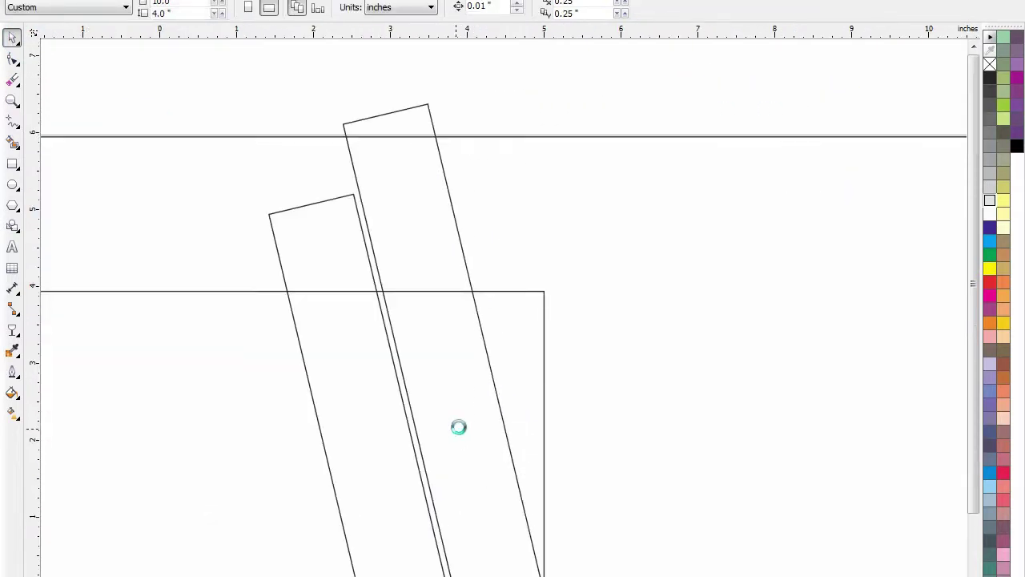
key(F2)
drag(591, 505, 364, 314)
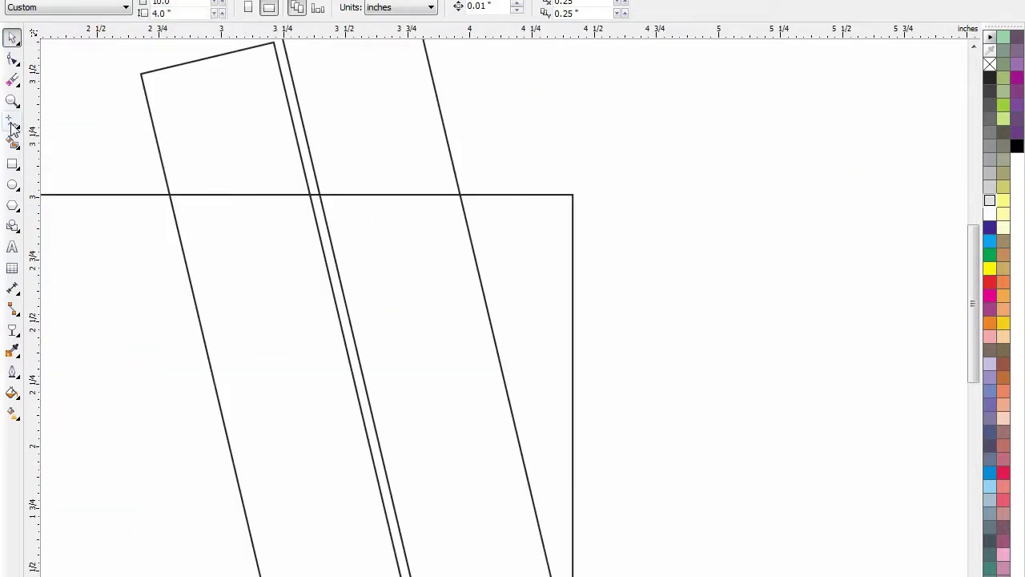
click(13, 167)
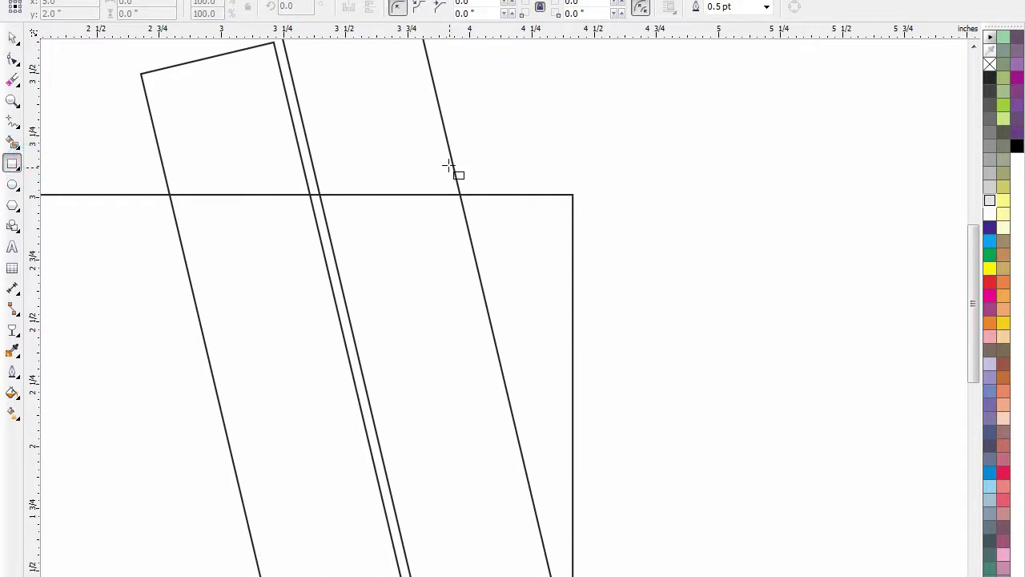
click(13, 38)
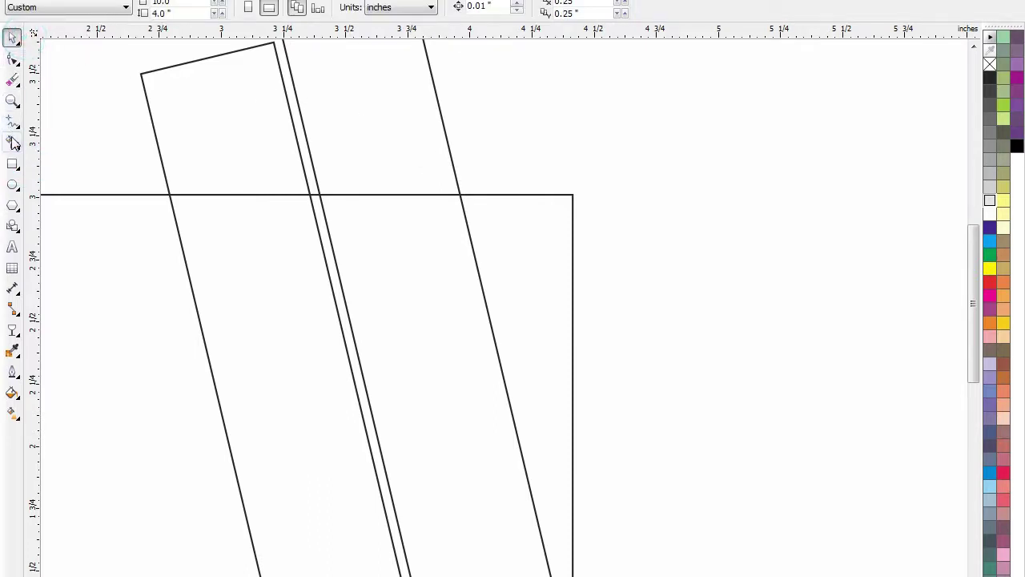
click(13, 120)
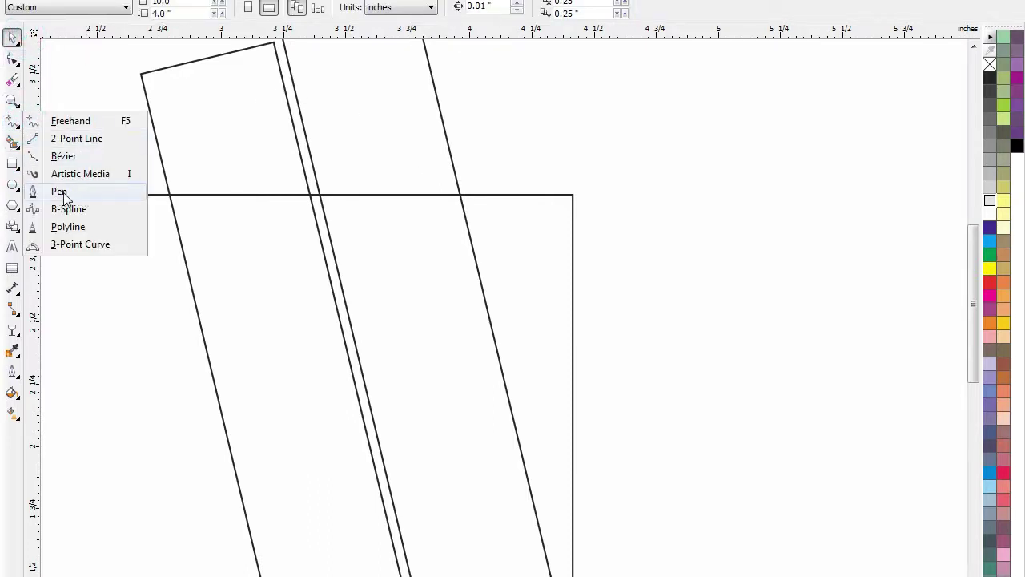
click(61, 193)
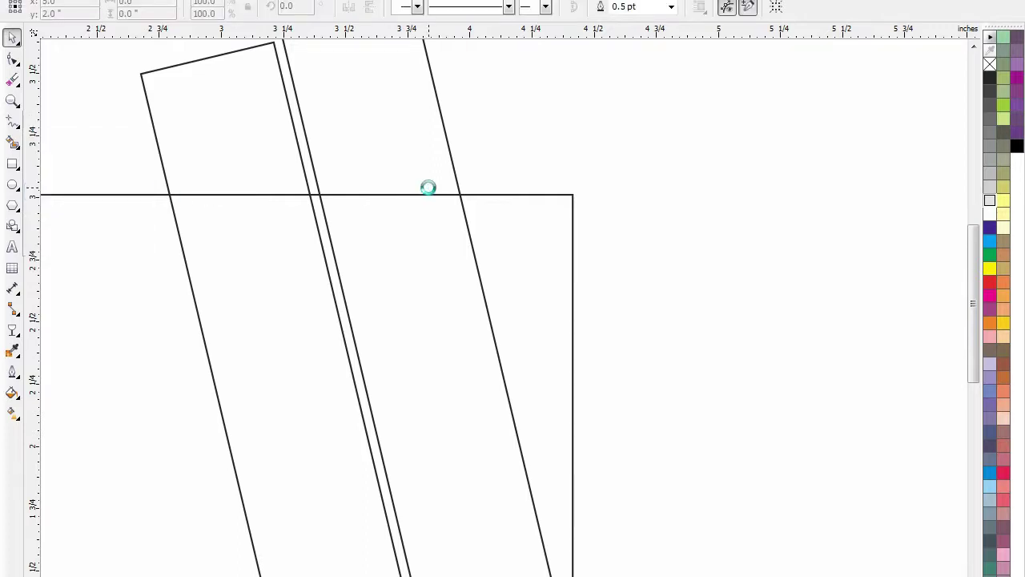
click(463, 196)
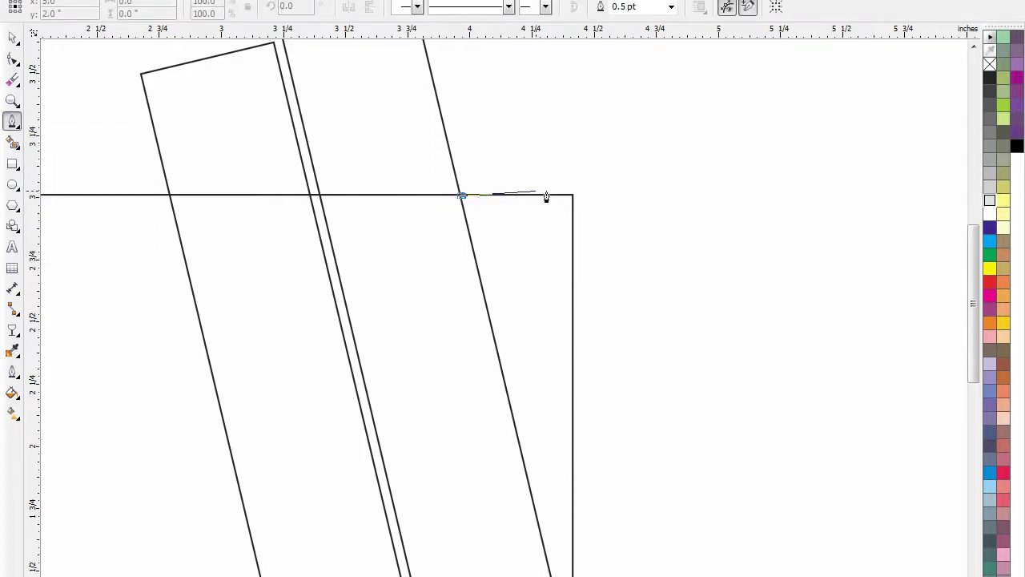
click(573, 196)
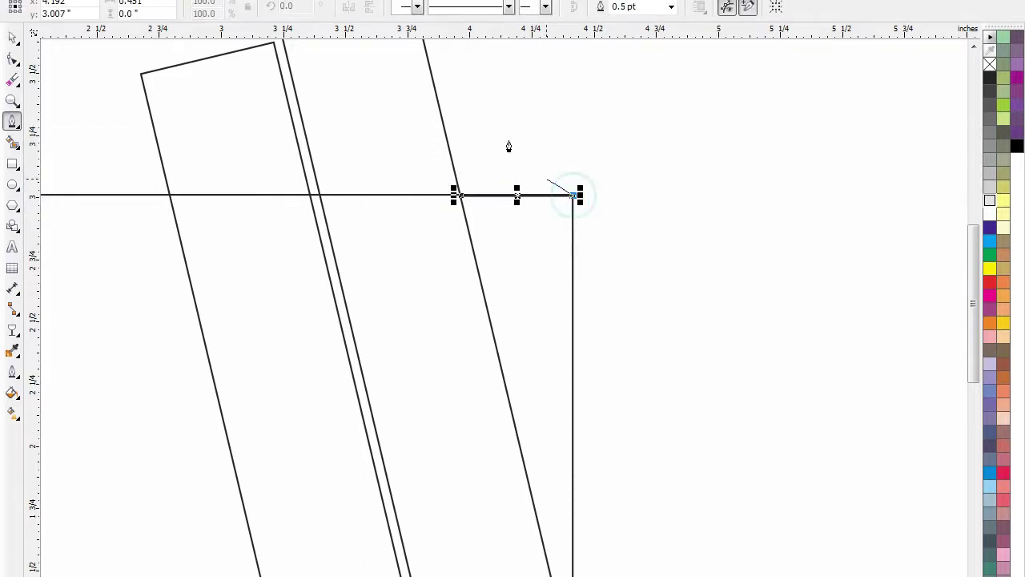
click(429, 72)
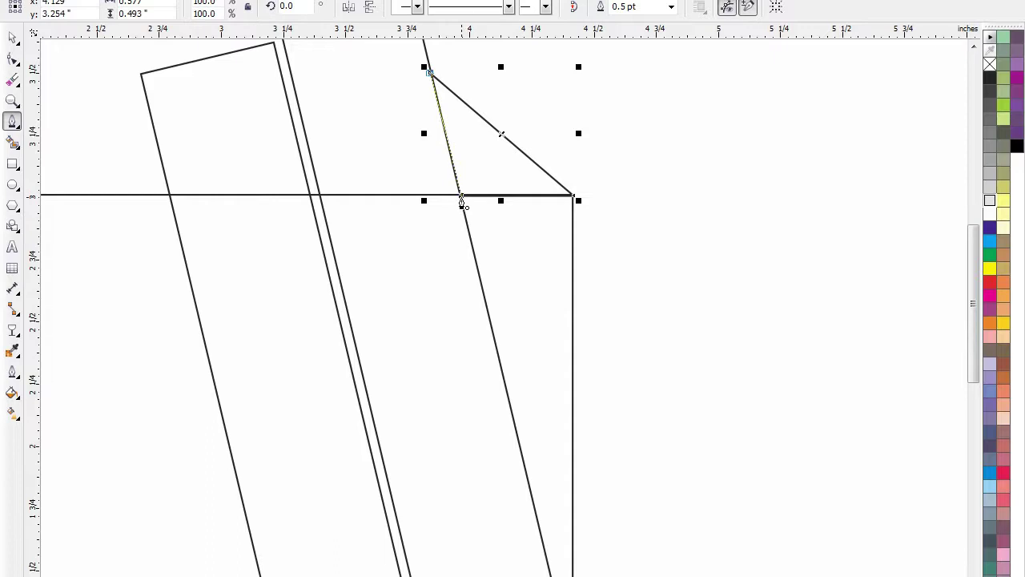
click(462, 196)
click(13, 40)
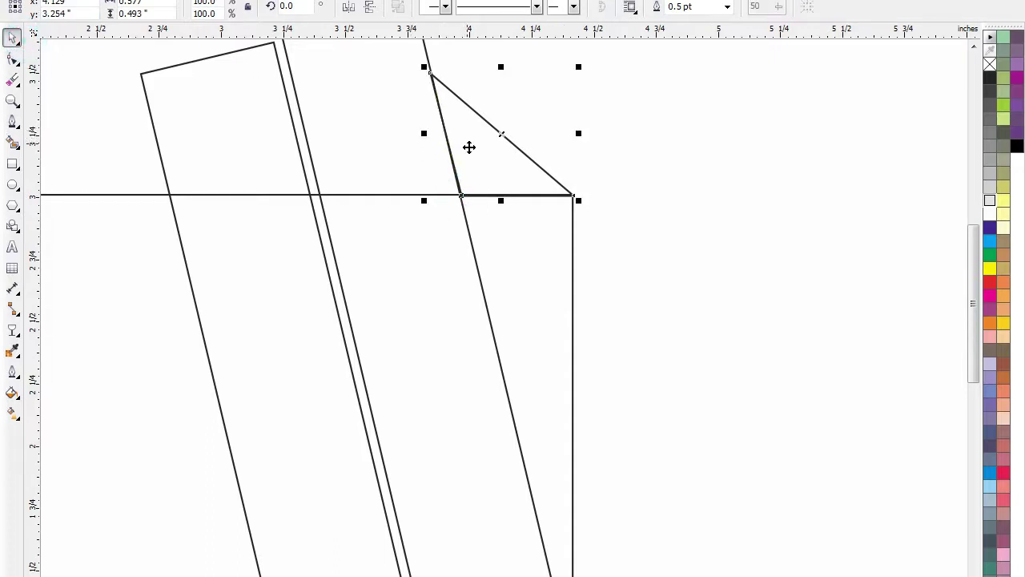
Try moving the small triangle away to the right and undo the move
drag(490, 151, 572, 130)
key(ctrl+z)
scroll(460, 213, down, 2)
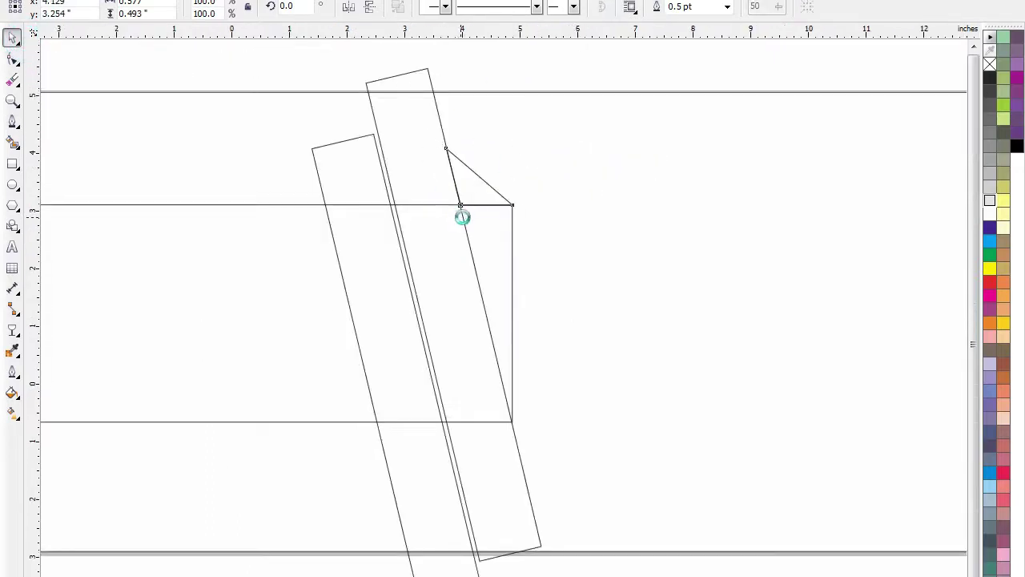
click(564, 143)
key(F2)
drag(659, 124, 141, 460)
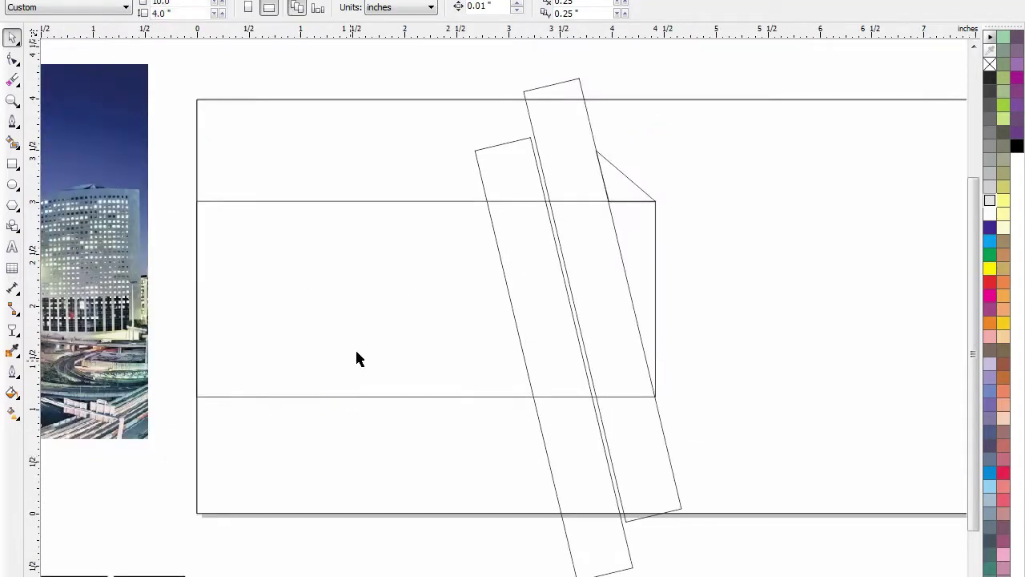
key(F2)
drag(181, 77, 424, 414)
right_click(423, 414)
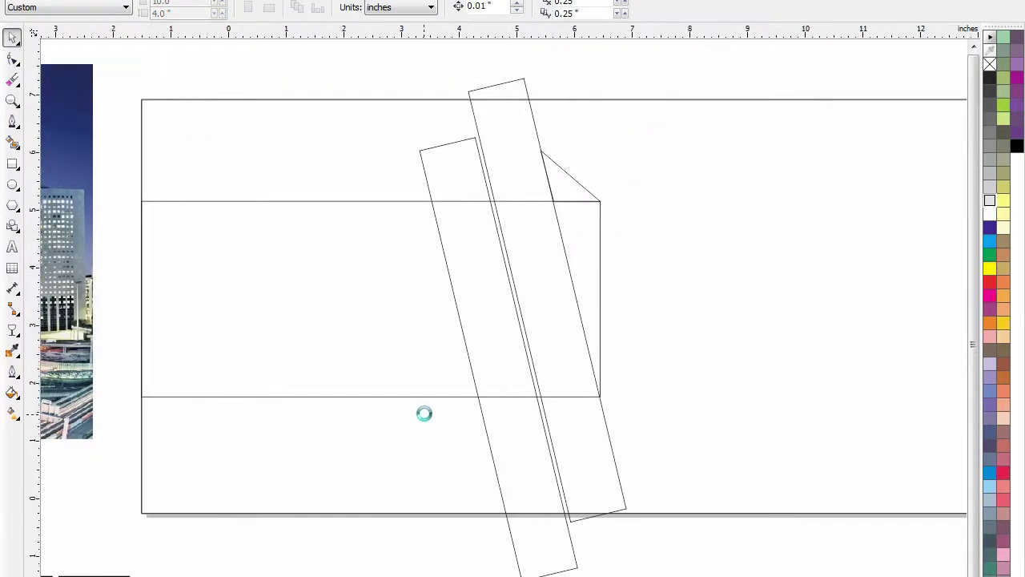
key(F2)
drag(858, 245, 211, 491)
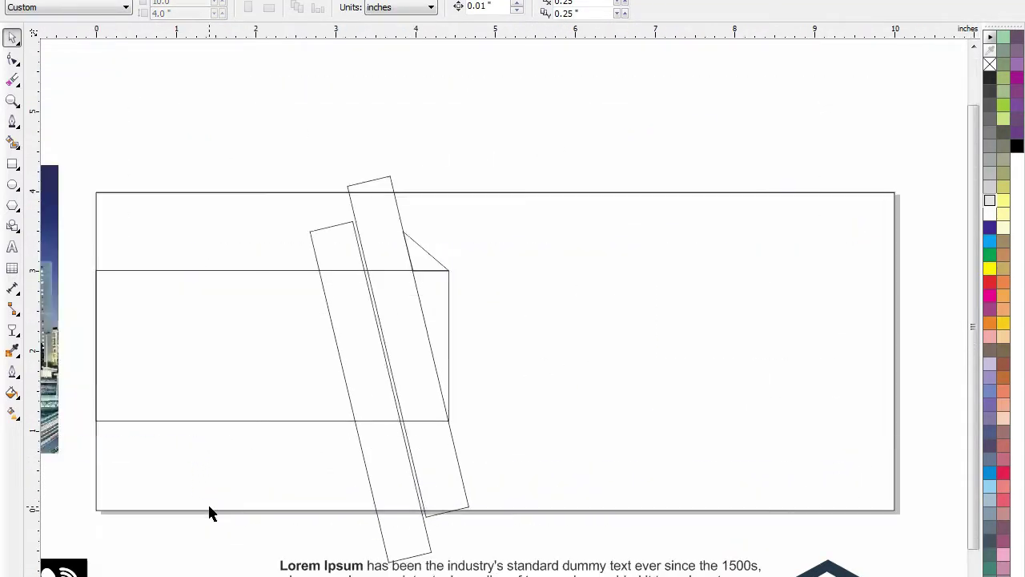
Try stretching the bars, rectangle and triangle together to about 5.44 inches wide and undo the stretch
drag(465, 130, 363, 433)
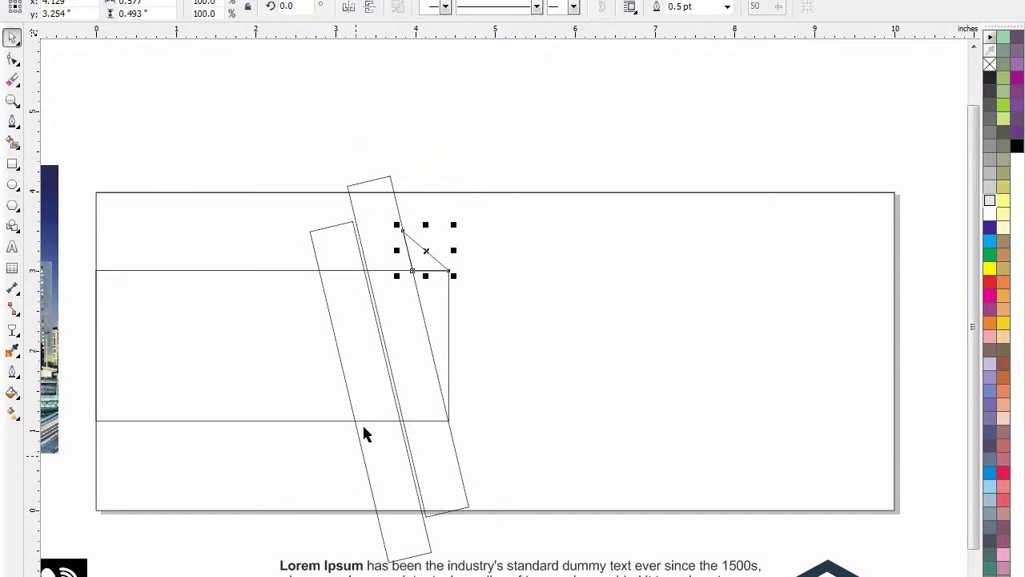
shift+click(362, 324)
shift+click(342, 245)
shift+click(364, 207)
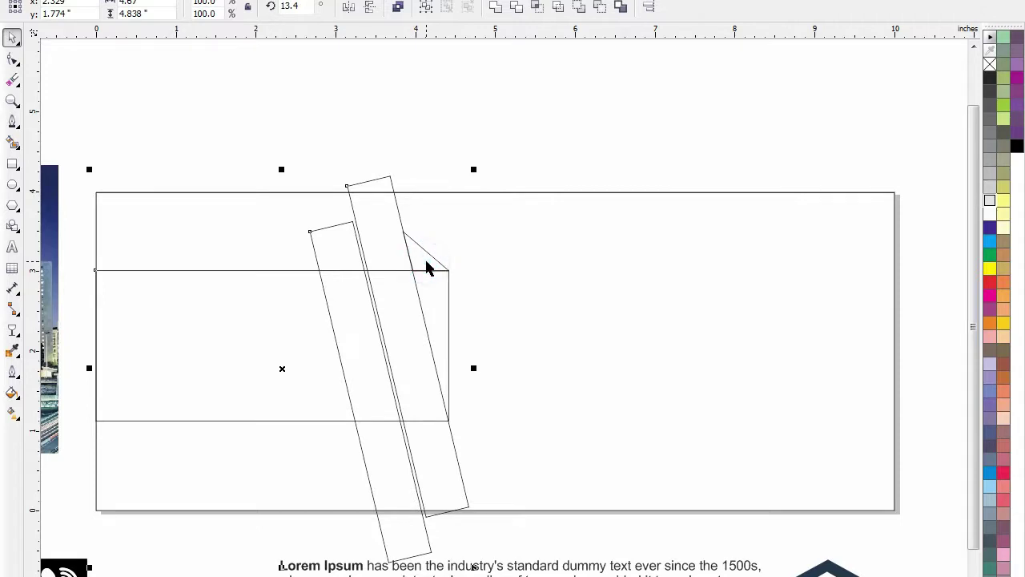
key(ctrl+x)
key(ctrl+v)
key(ctrl+x)
key(ctrl+v)
drag(475, 368, 535, 368)
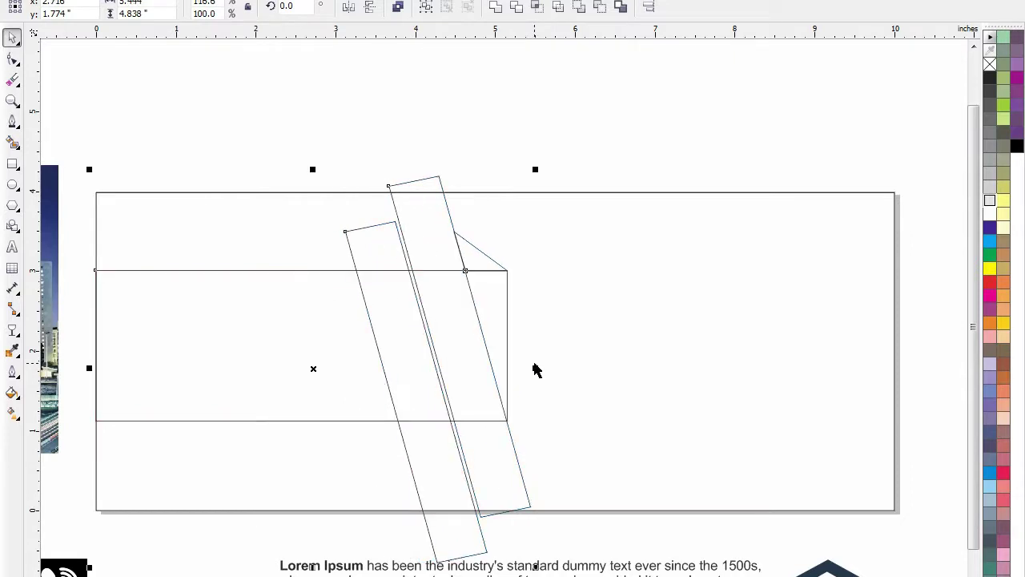
key(ctrl+z)
click(522, 137)
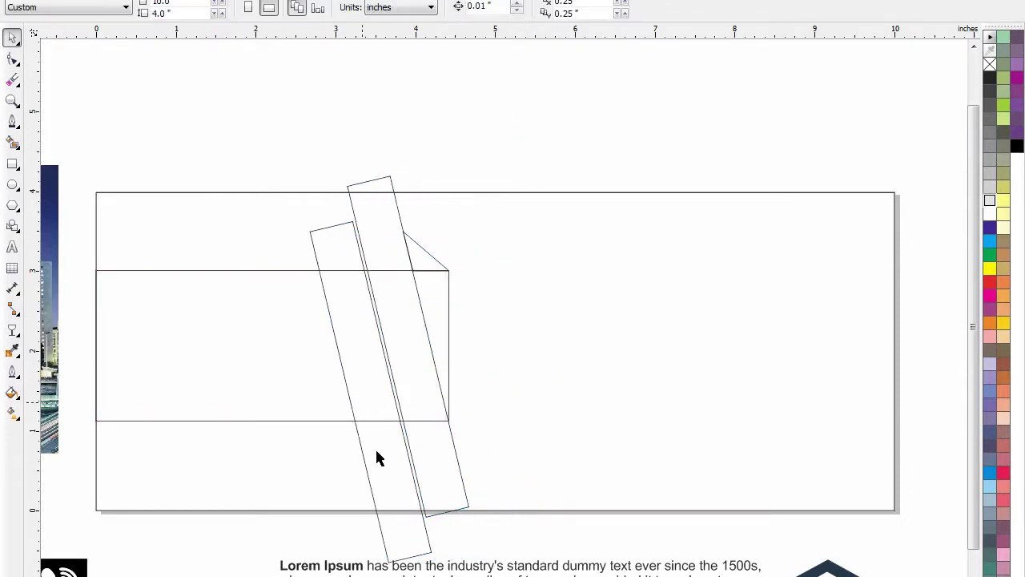
Copy the upper tilted bar and paste a duplicate of it in place
key(z)
drag(911, 148, 257, 548)
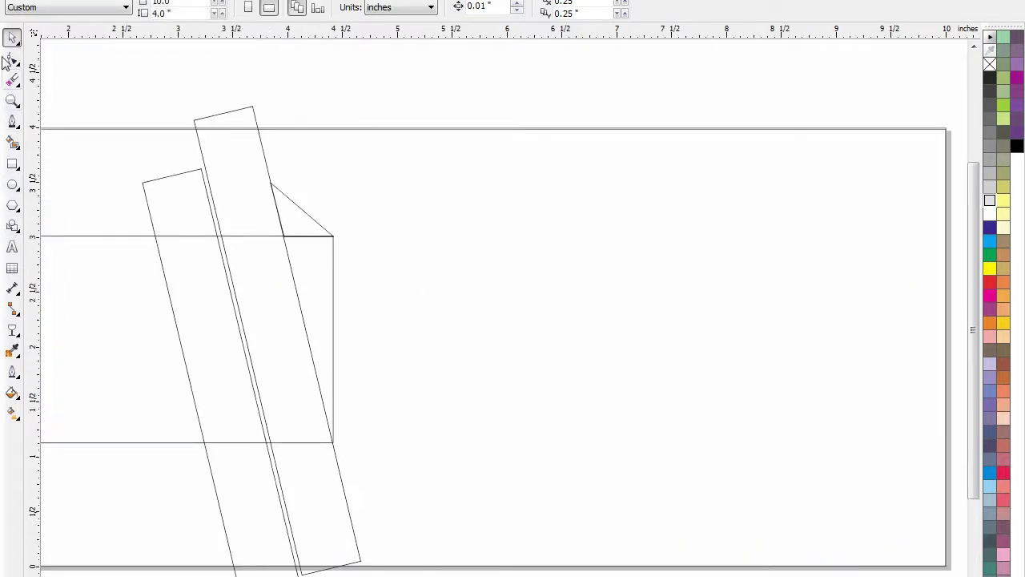
drag(462, 233, 563, 279)
key(ctrl+z)
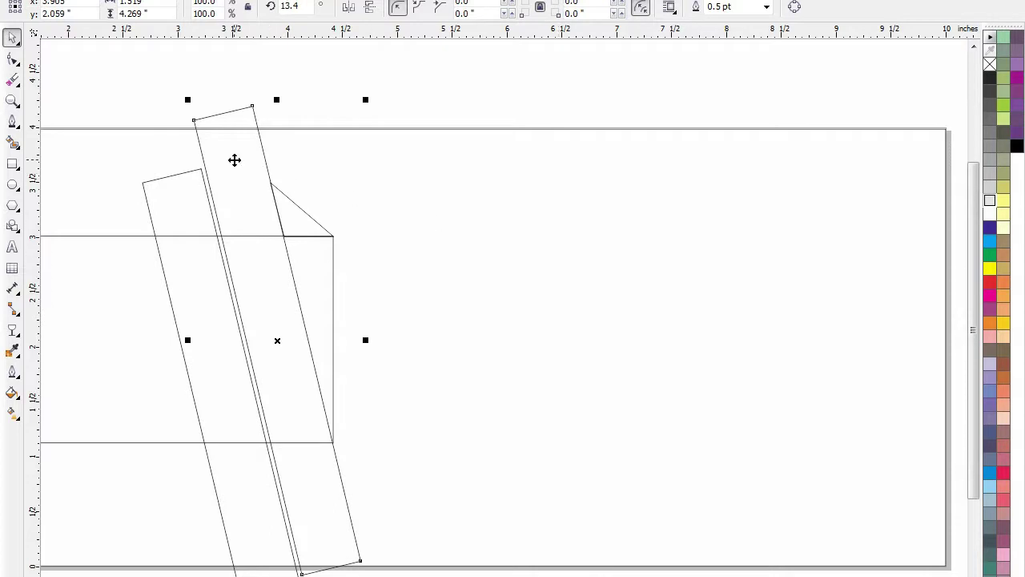
right_click(234, 160)
click(172, 76)
click(61, 0)
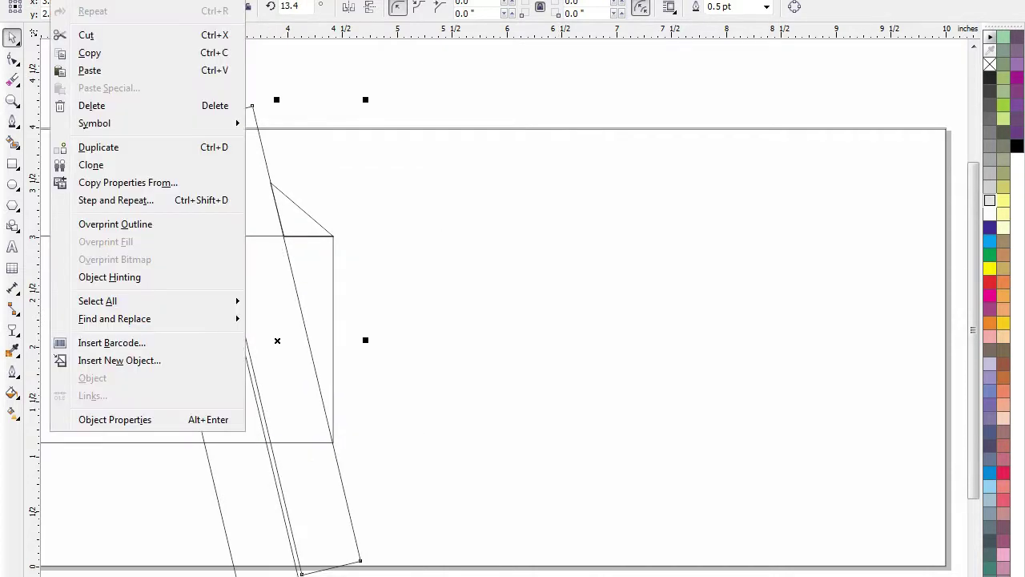
click(101, 55)
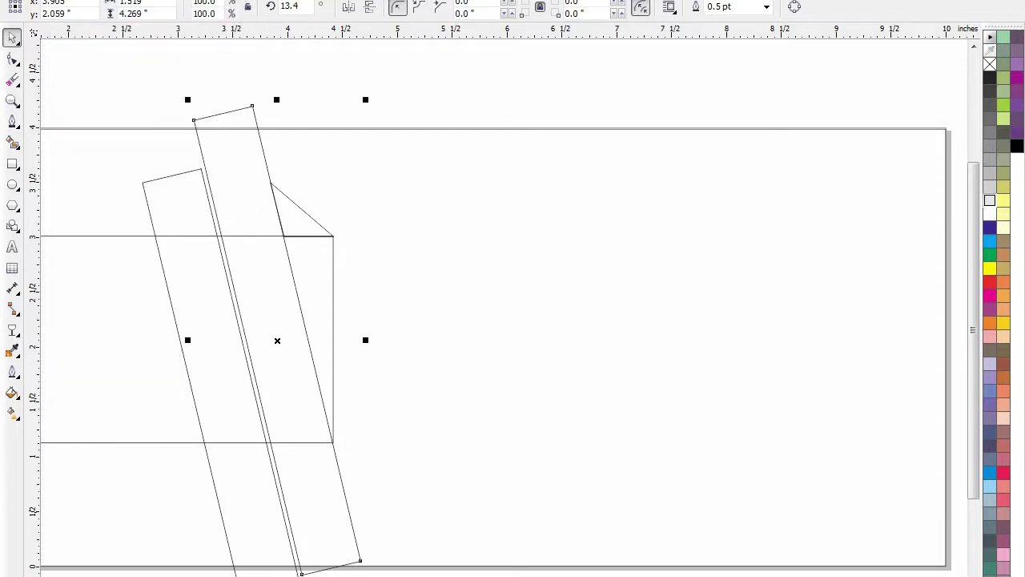
click(62, 0)
click(84, 70)
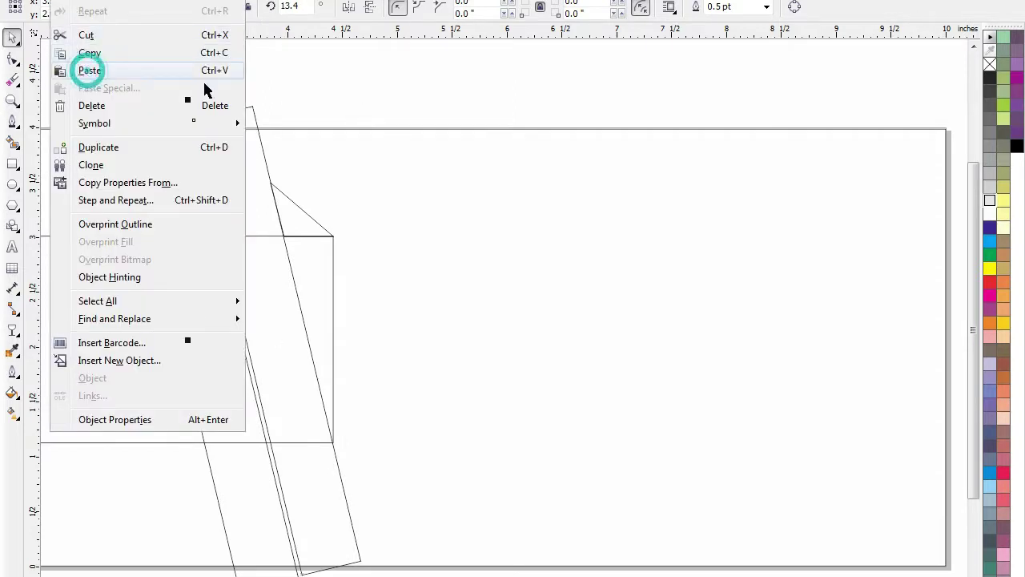
click(394, 87)
Move the pasted bar to the right half of the page, centred at about x 7.26 and y -0.15 inches
drag(222, 153, 588, 394)
scroll(588, 394, down, 1)
key(F2)
drag(872, 328, 382, 563)
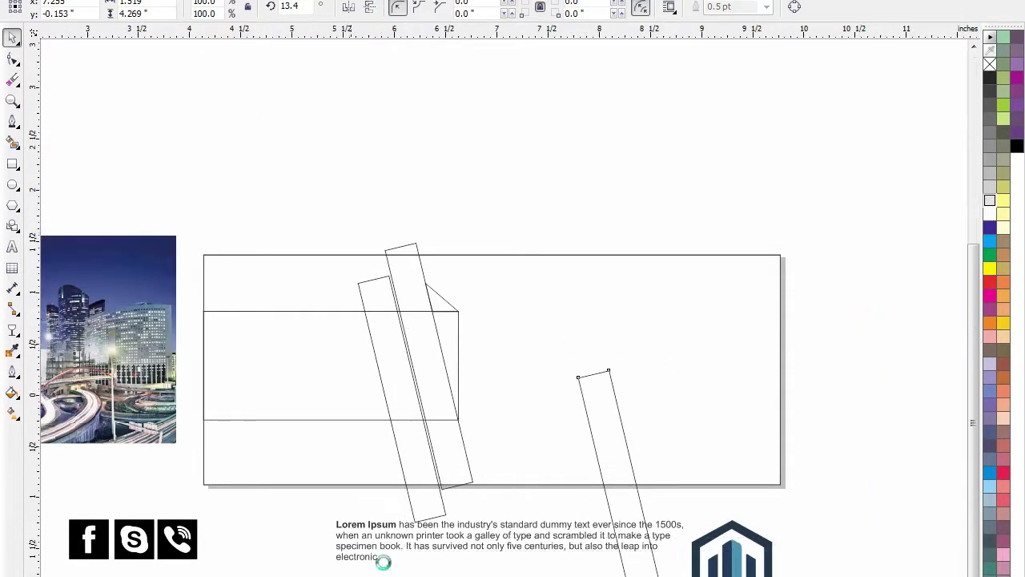
Rotate the pasted bar to lie horizontally (about 89.9°) and move it into the page's lower-right corner
click(515, 389)
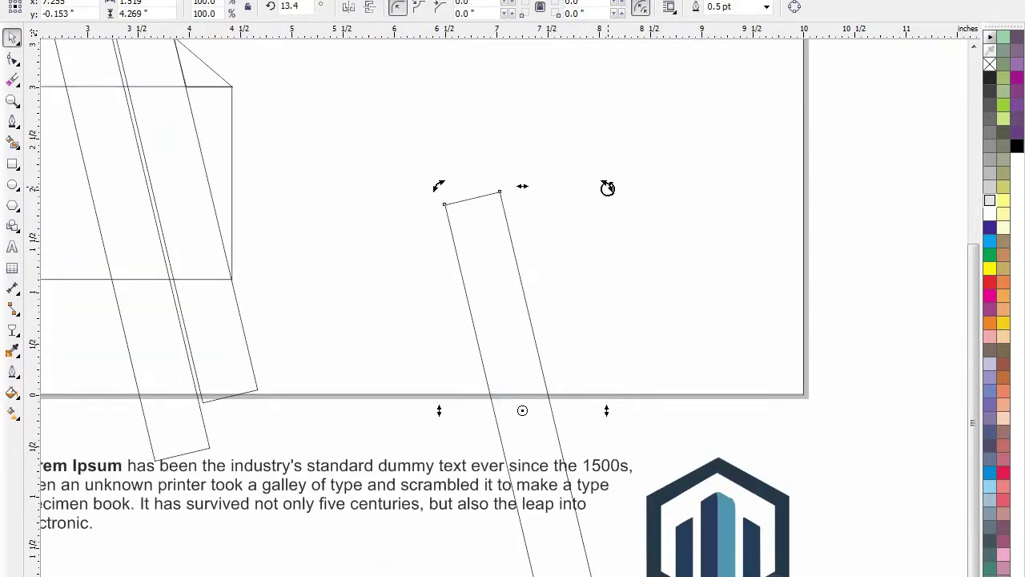
drag(607, 187, 350, 296)
drag(538, 391, 601, 345)
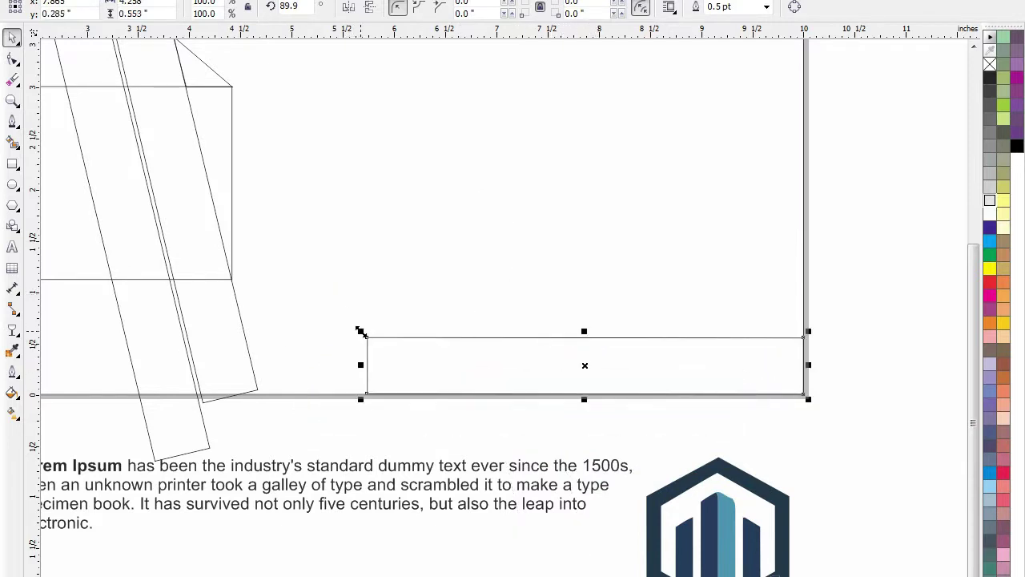
Stretch the horizontal bar's left end toward the tilted bars, making it about 5.9 inches long
drag(361, 331, 325, 326)
key(ctrl+z)
drag(360, 367, 269, 365)
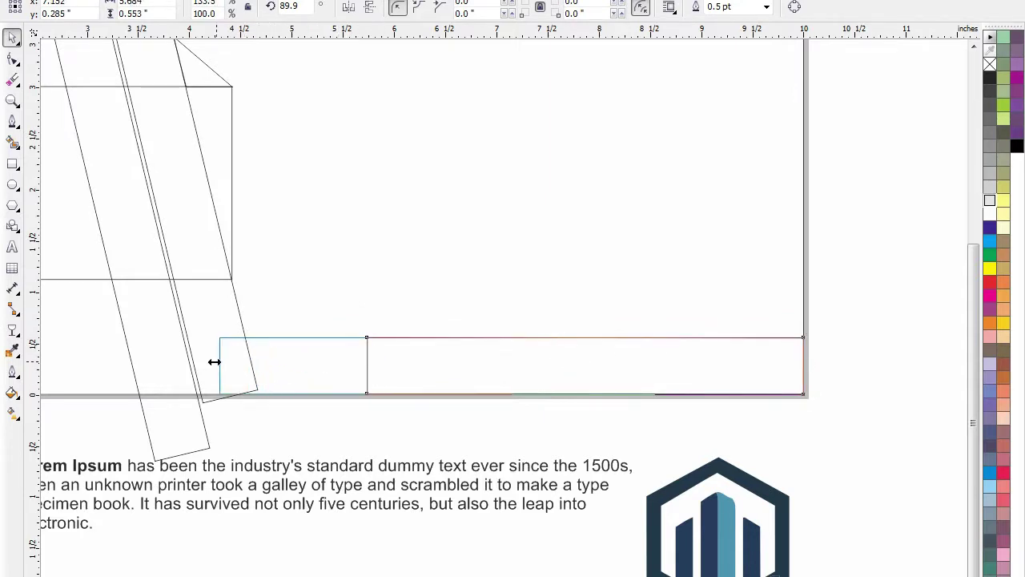
drag(195, 362, 193, 364)
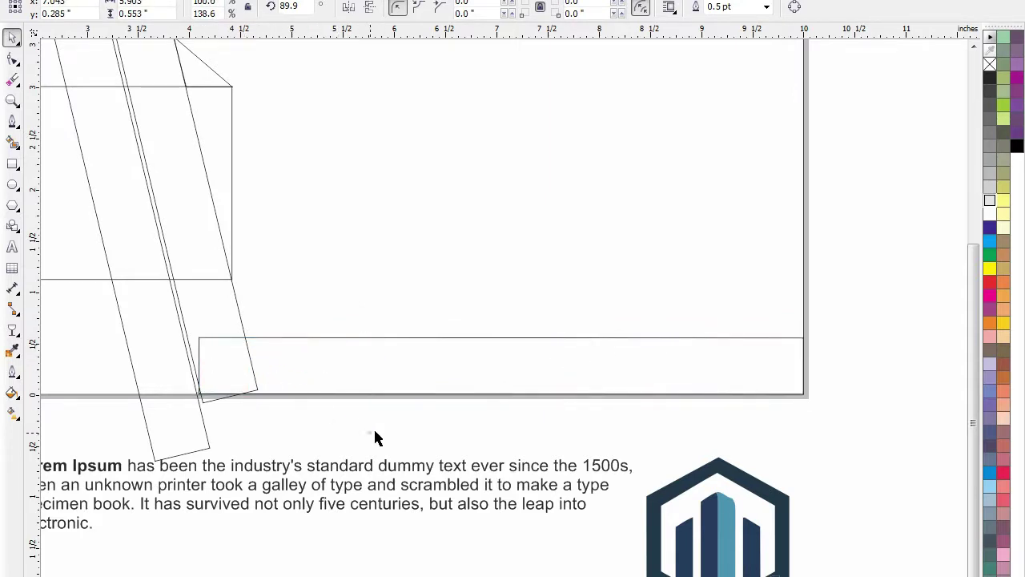
Draw a small upright rectangle across the horizontal bar and widen it to about 0.43 × 1.08 inches
scroll(453, 425, down, 2)
key(F2)
drag(764, 467, 193, 242)
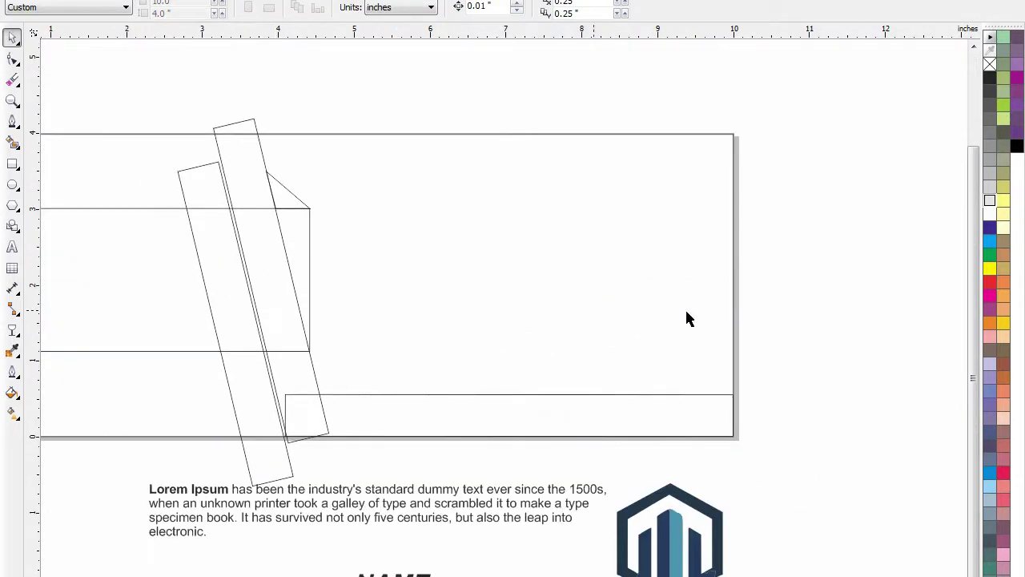
key(F2)
drag(854, 282, 246, 477)
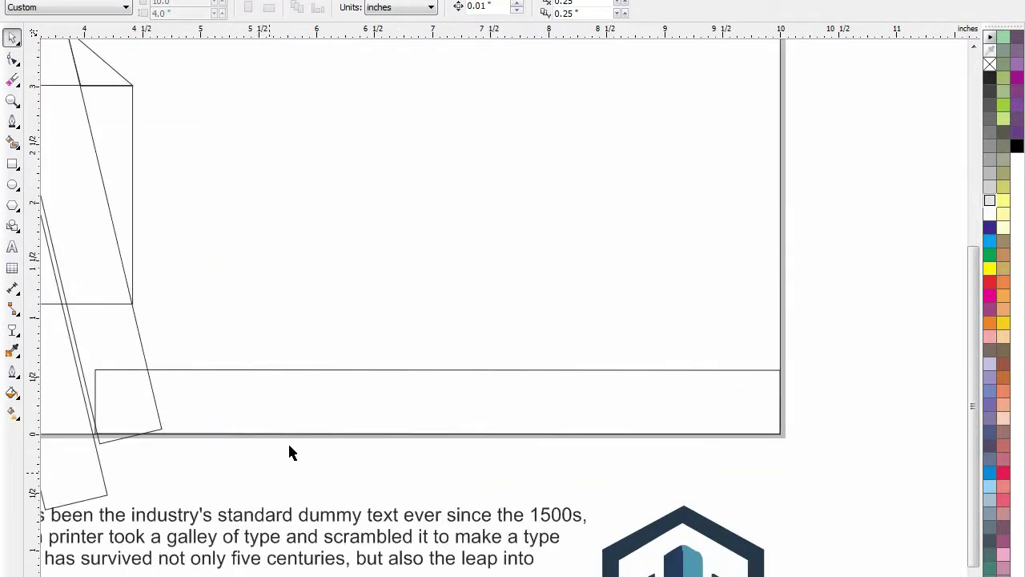
click(13, 164)
mouse_move(309, 319)
mouse_down()
mouse_move(327, 409)
mouse_move(313, 422)
mouse_up()
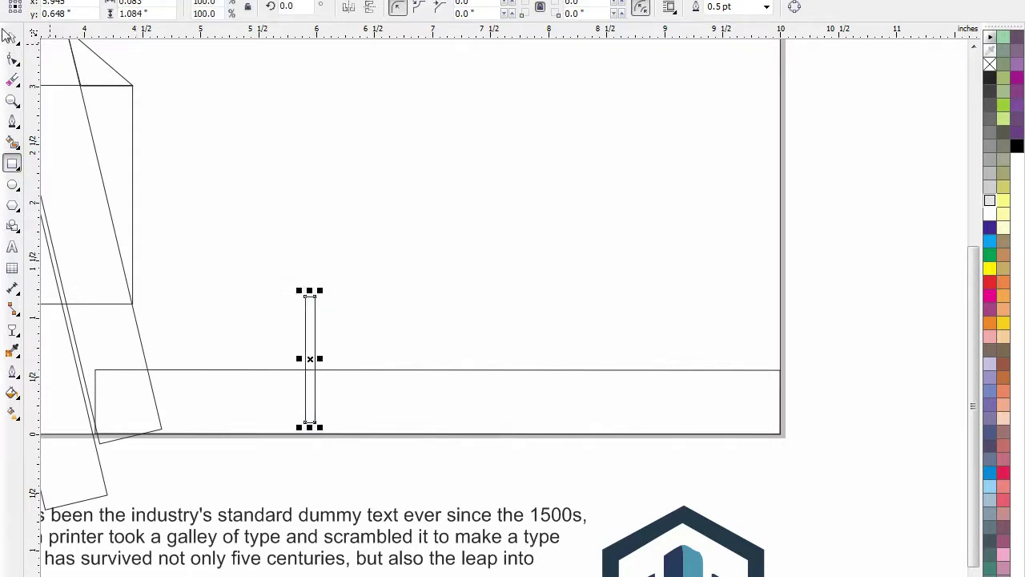
click(13, 39)
drag(324, 359, 355, 357)
Rotate the small rectangle counterclockwise so it leans across the horizontal bar, and place a duplicate farther right along the bar
click(348, 356)
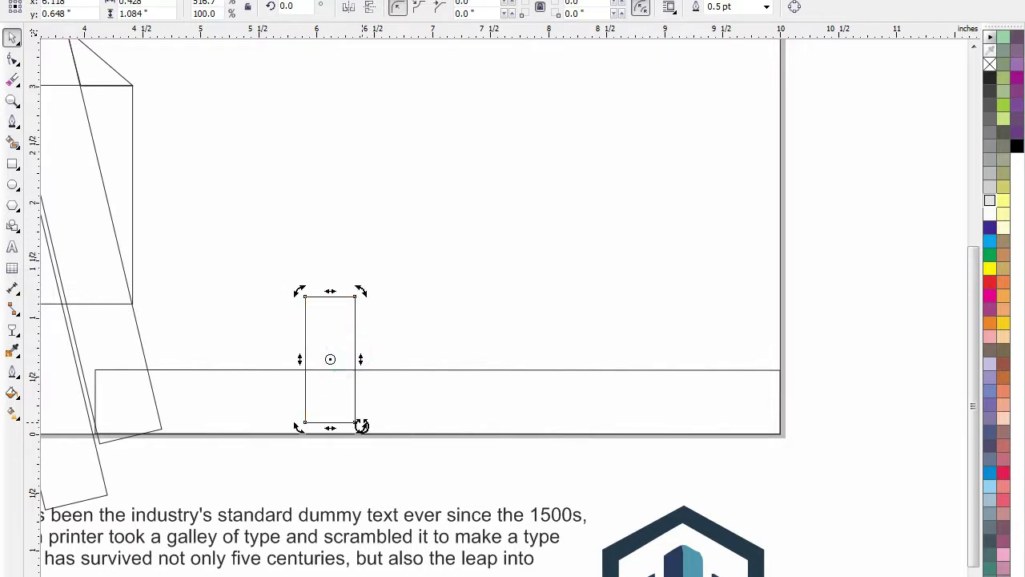
drag(361, 425, 402, 398)
click(870, 274)
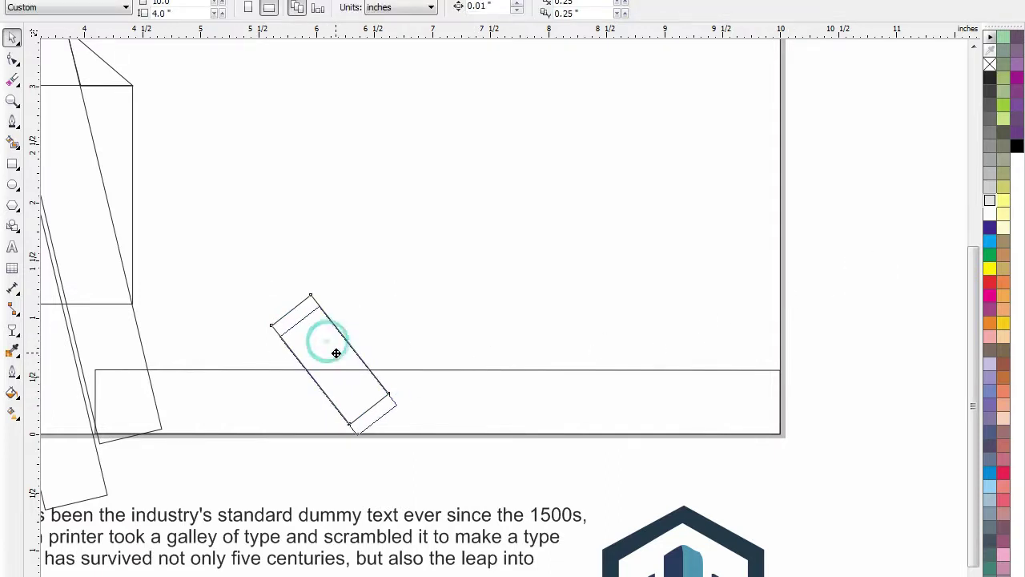
drag(335, 353, 585, 360)
click(893, 337)
Mirror the city photo horizontally
scroll(793, 461, down, 2)
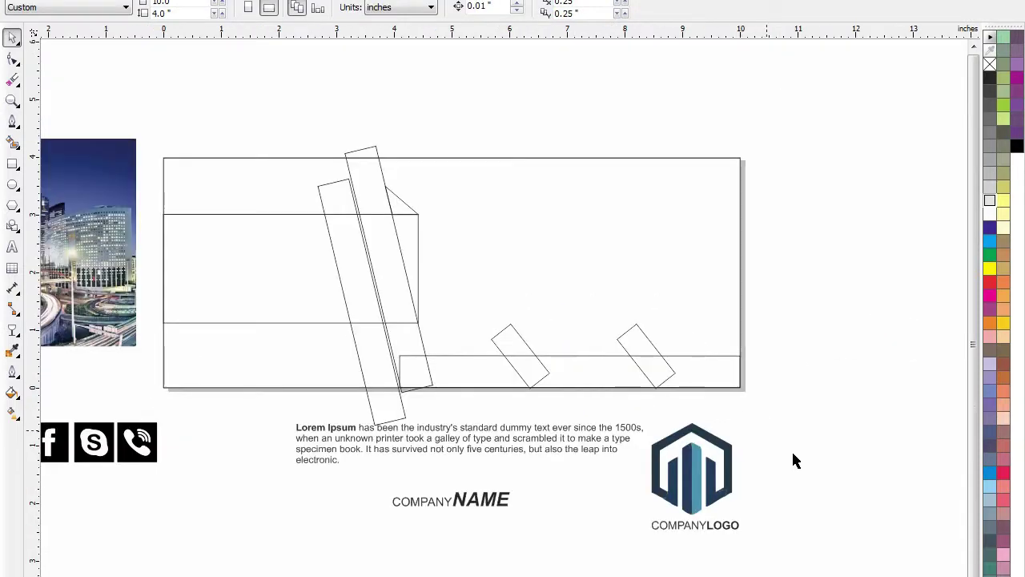
key(F2)
drag(826, 517, 54, 114)
scroll(269, 247, down, 2)
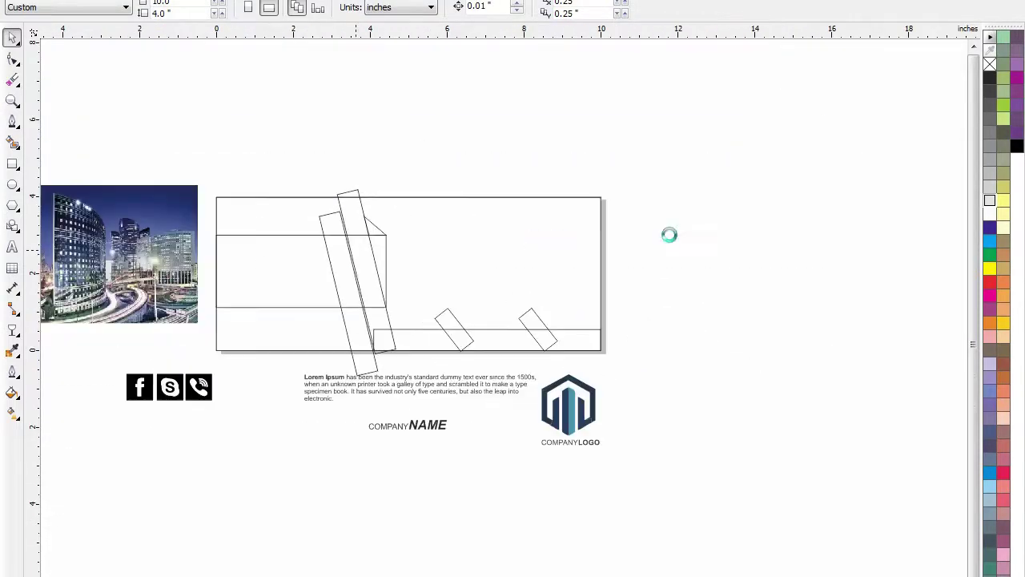
drag(735, 172, 199, 426)
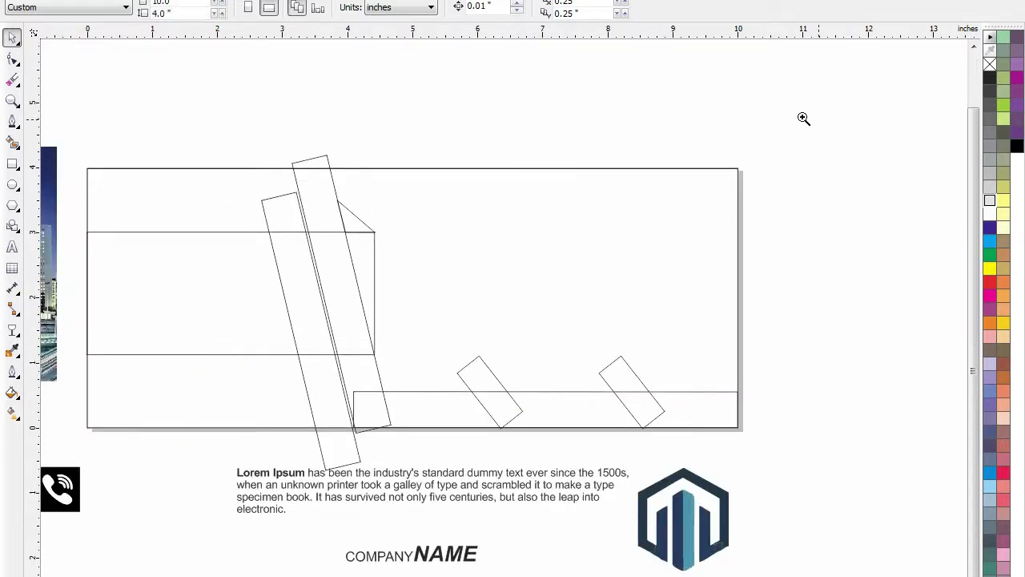
drag(803, 119, 69, 462)
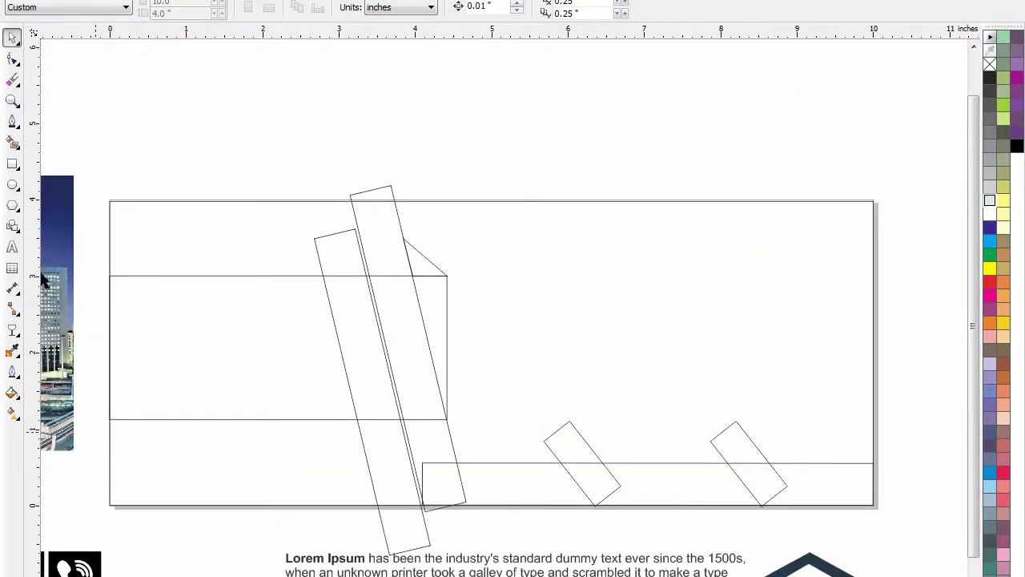
click(55, 241)
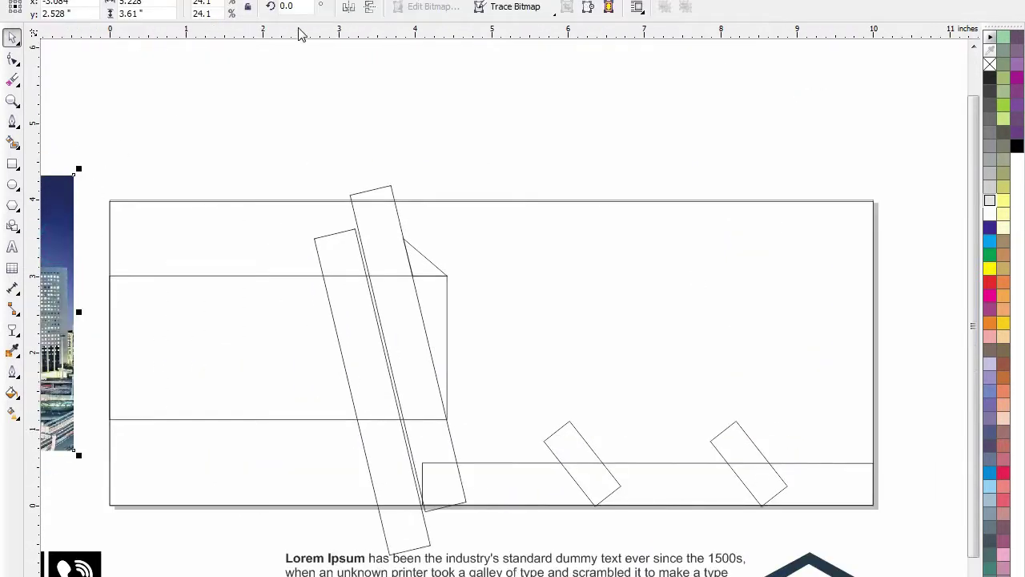
click(369, 11)
click(489, 88)
key(ctrl+z)
click(348, 9)
click(523, 112)
Nudge the lower tilted bar slightly right so its edge meets the upper tilted bar, centred at about x 3.476 inches
scroll(548, 189, down, 1)
key(F2)
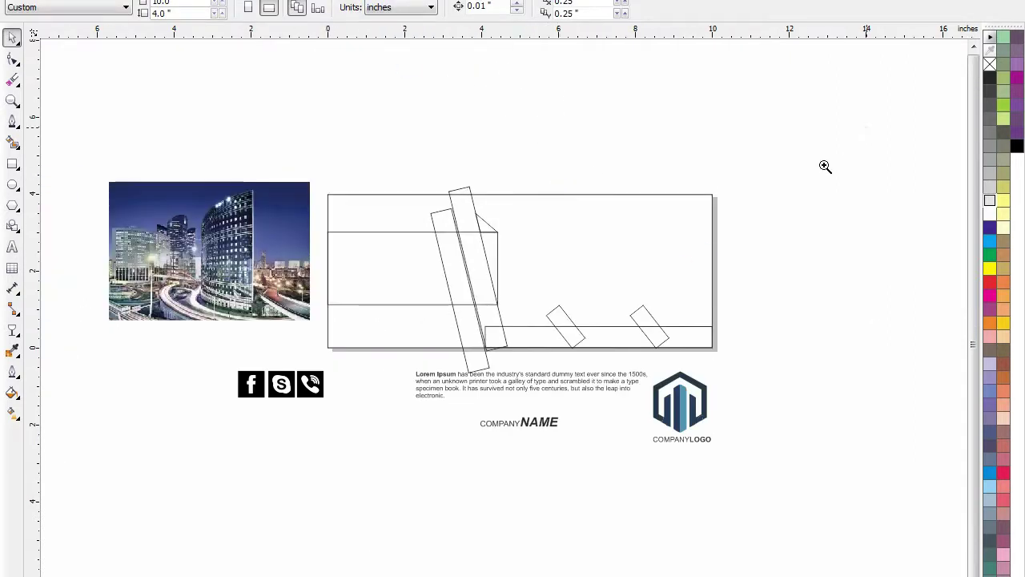
drag(868, 129, 272, 424)
key(F2)
drag(808, 185, 56, 498)
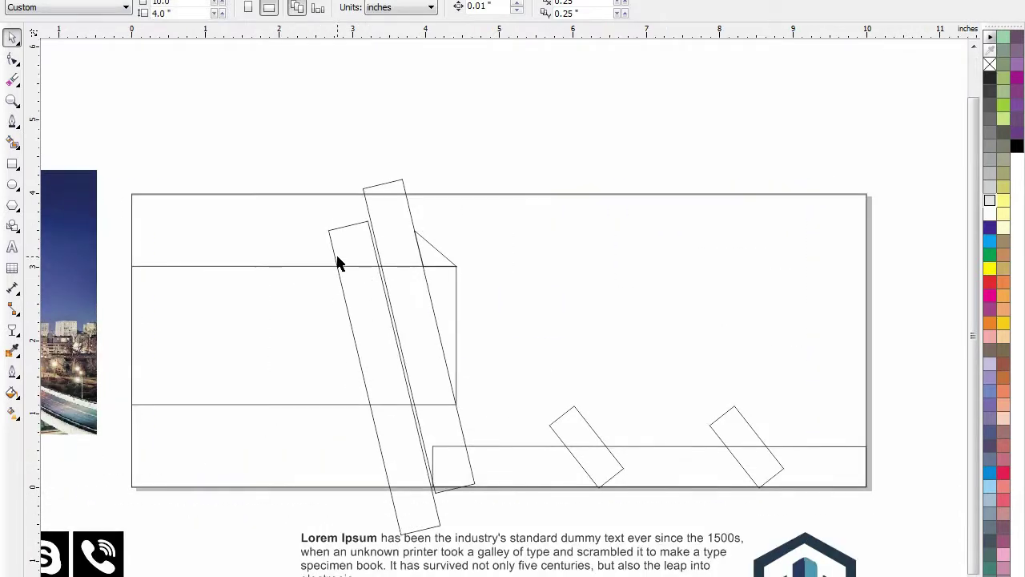
click(385, 419)
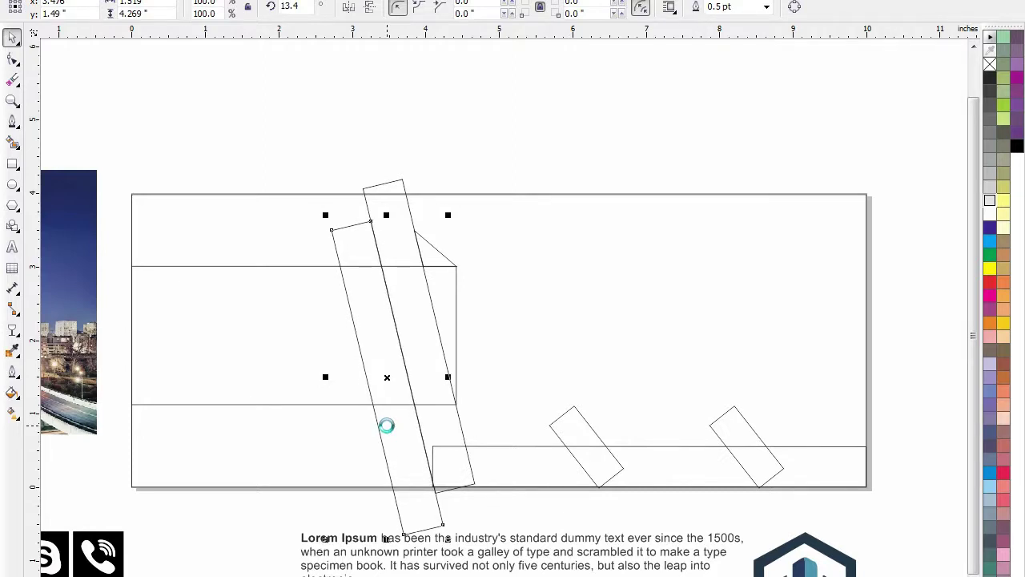
click(602, 131)
Sample the dark navy from the upper corner of the photo's sky and fill the upper tilted bar with it
scroll(740, 270, down, 3)
drag(859, 190, 262, 439)
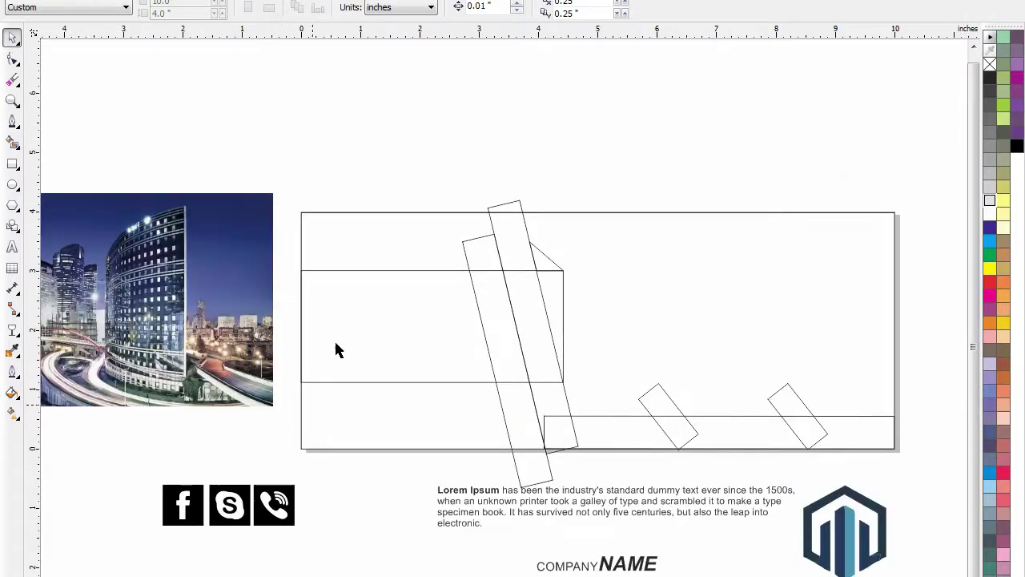
click(12, 351)
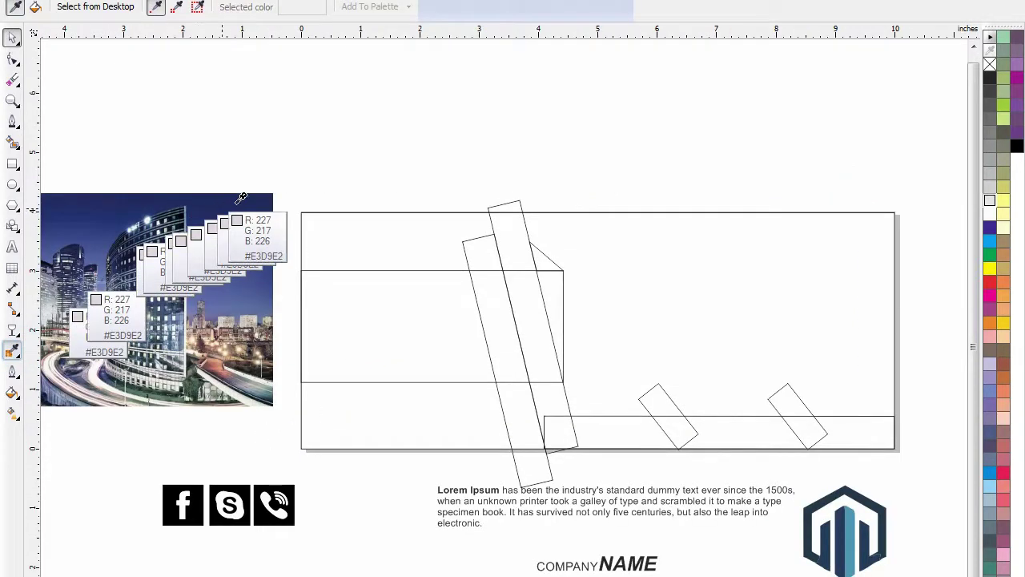
click(268, 194)
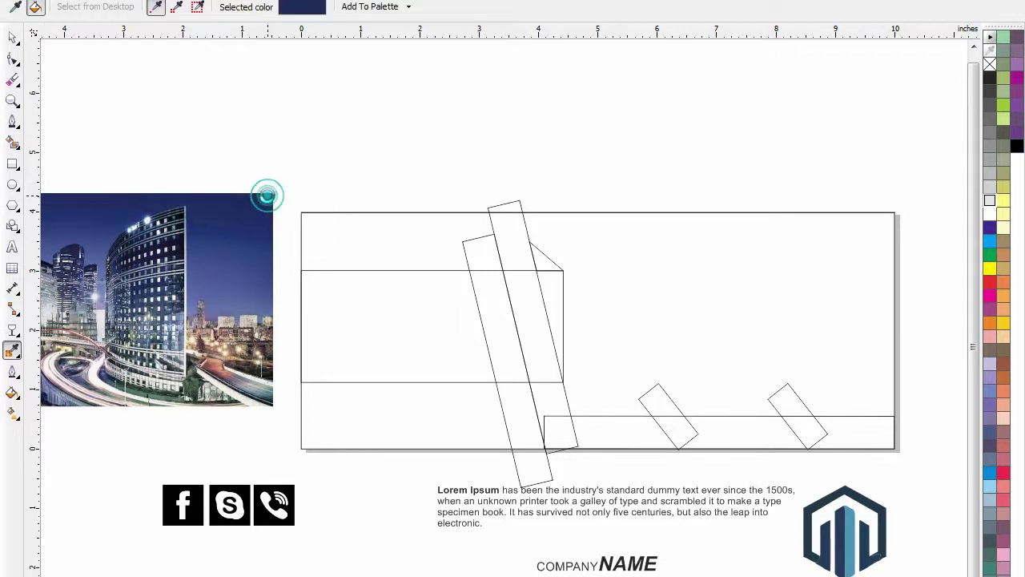
click(515, 202)
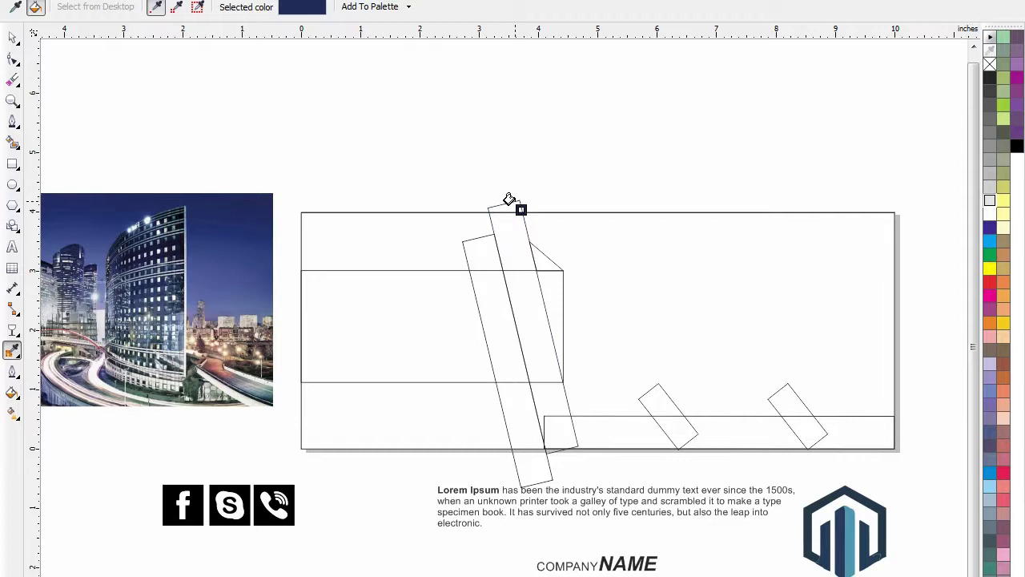
drag(602, 181, 310, 515)
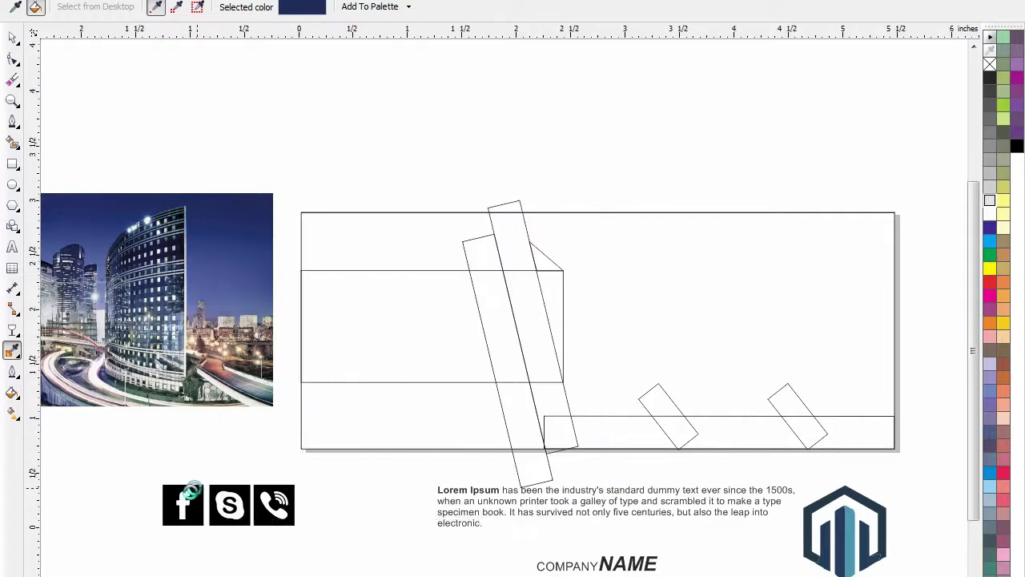
click(698, 74)
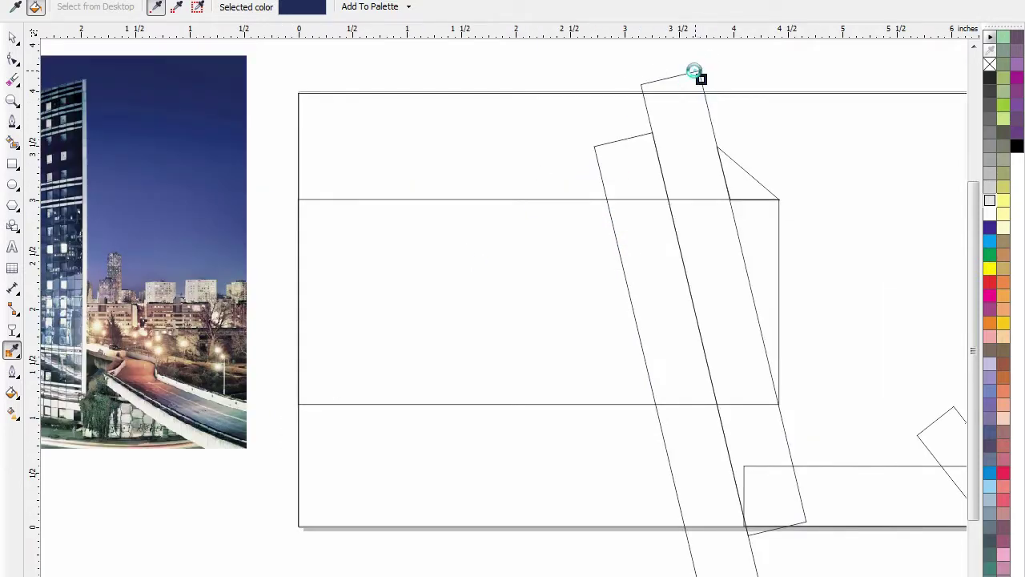
click(694, 74)
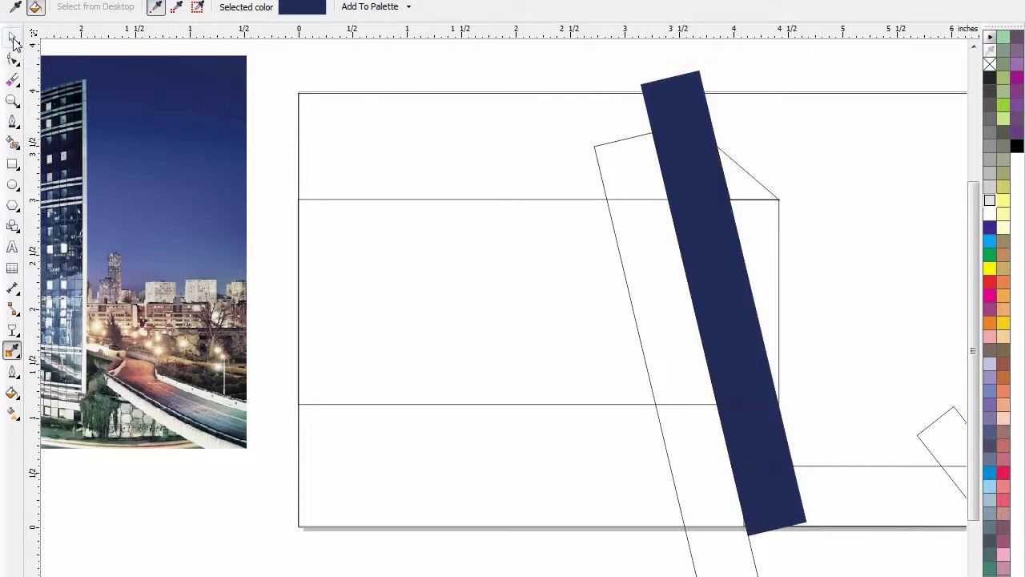
click(13, 39)
click(389, 67)
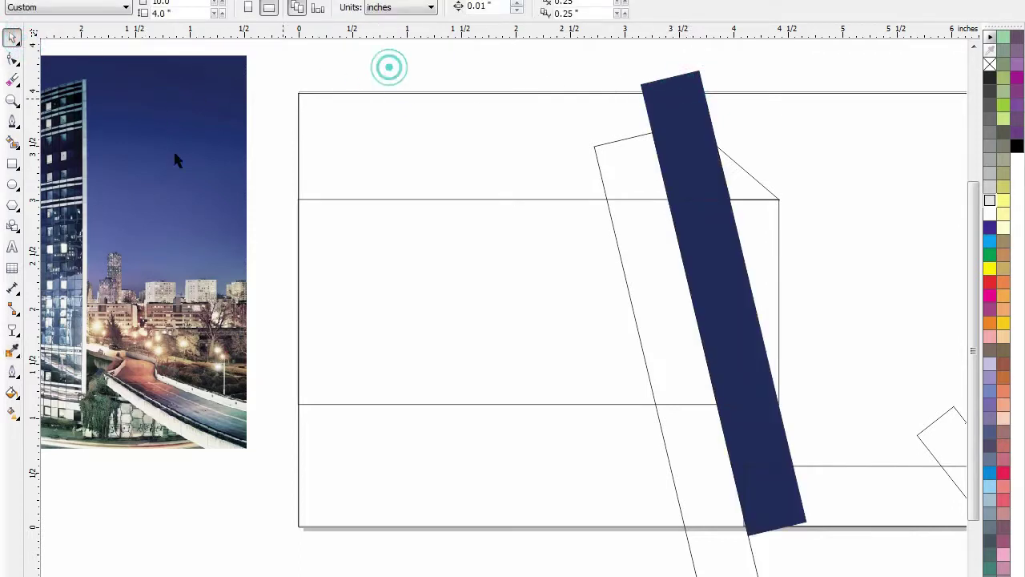
Sample the lighter blue from the middle of the photo's sky and fill the lower tilted bar with it
click(13, 351)
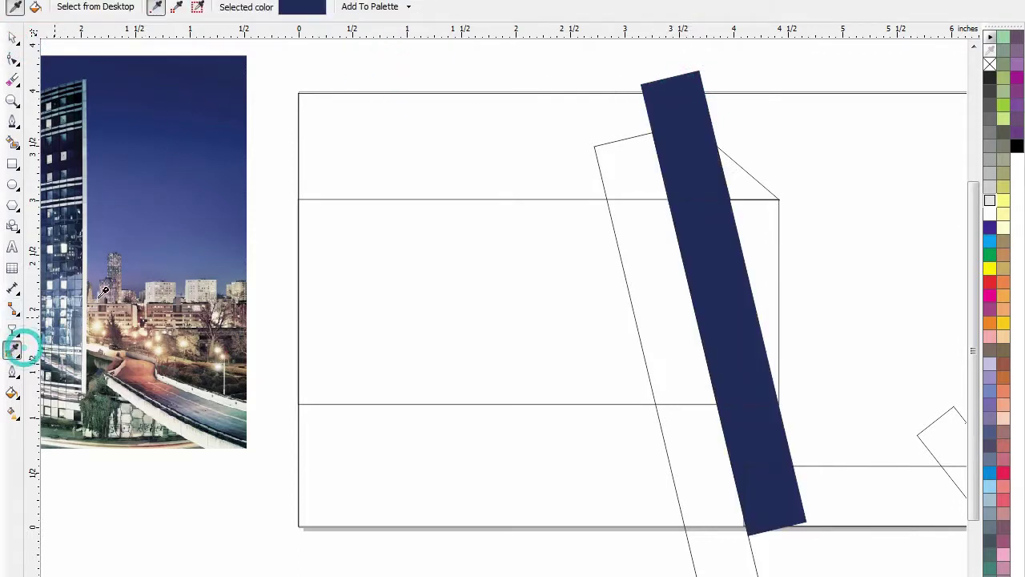
click(191, 185)
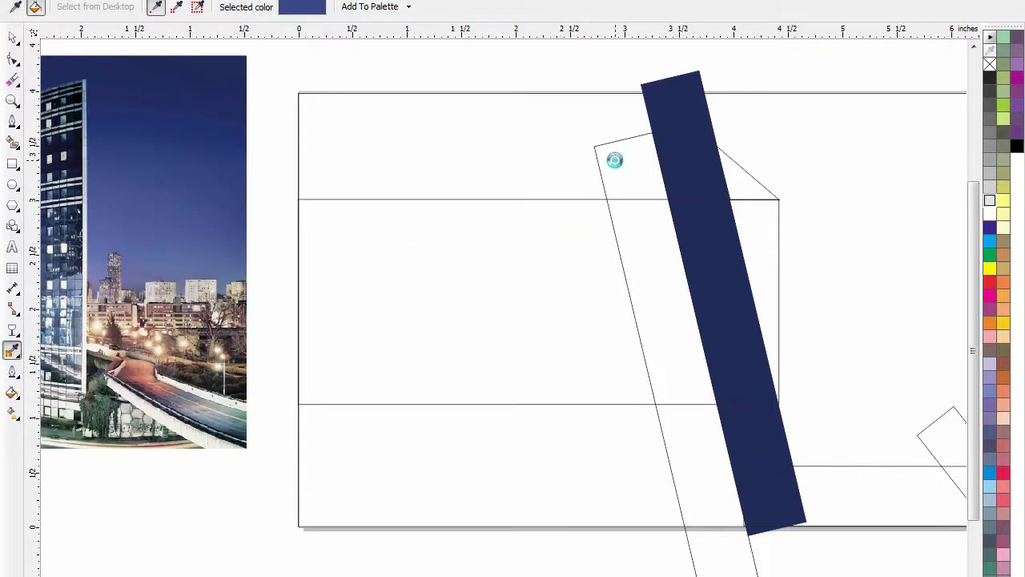
click(615, 161)
click(12, 38)
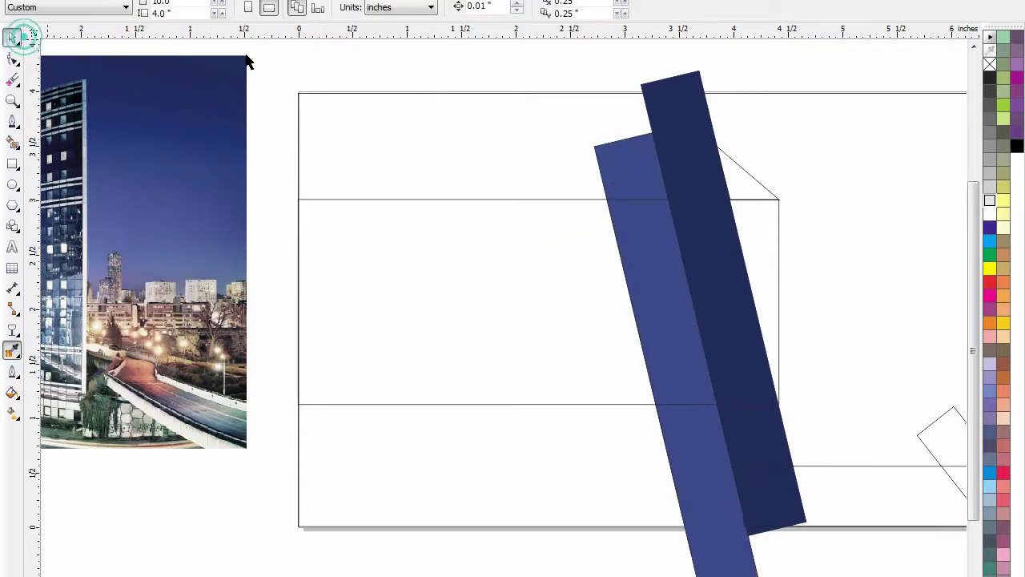
click(307, 53)
Sample the navy from the upper tilted bar and fill the horizontal bar along the page bottom with it
scroll(309, 117, down, 2)
drag(230, 65, 954, 410)
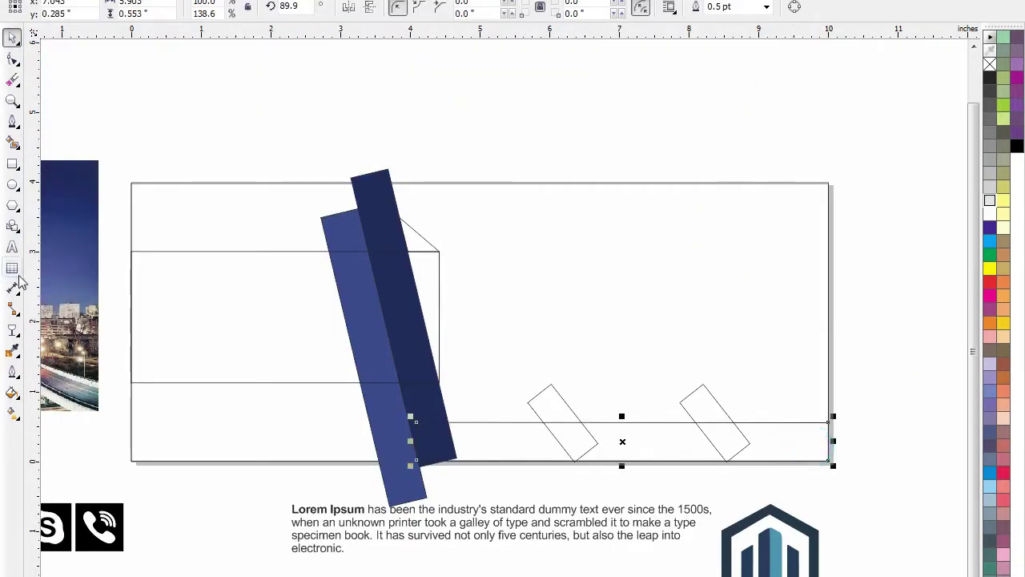
click(14, 353)
click(390, 177)
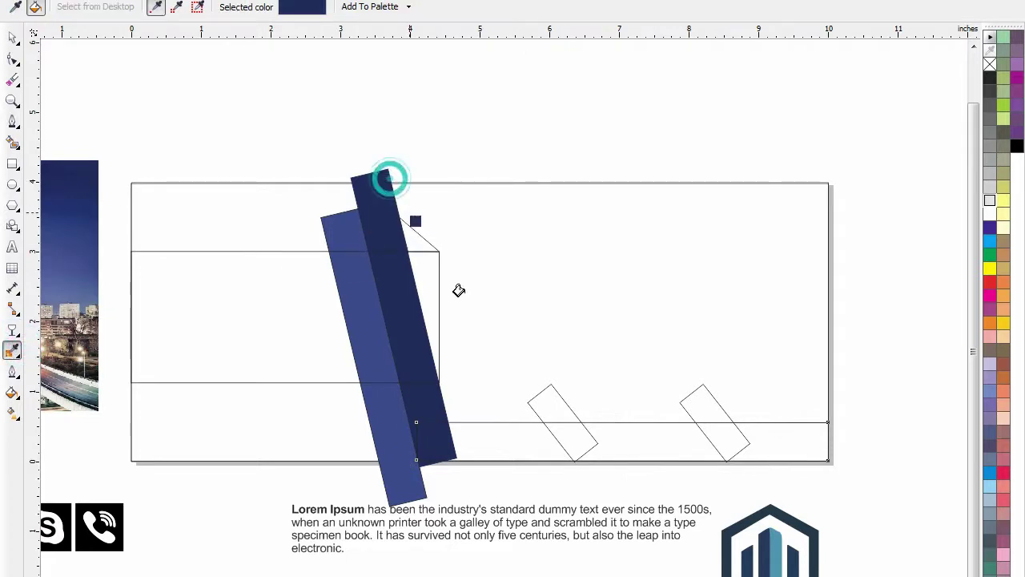
click(785, 445)
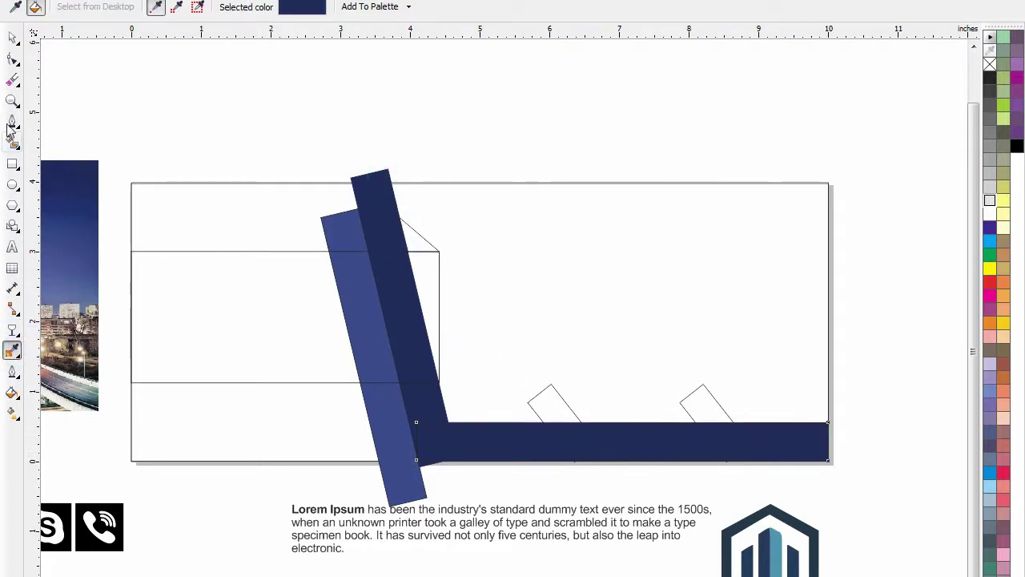
Fill the large rectangle and the folded-corner triangle with the same sampled navy
click(161, 312)
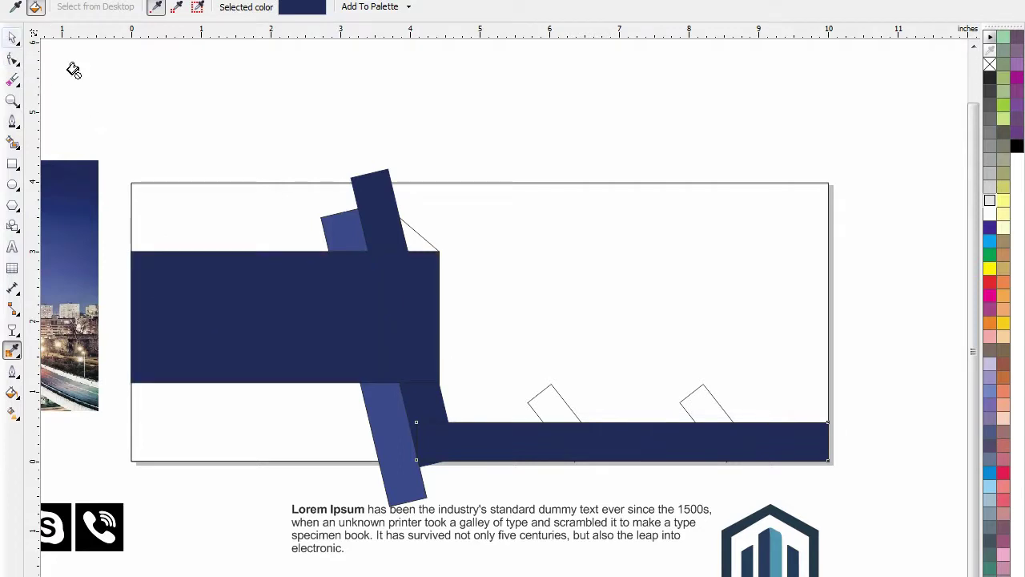
click(418, 240)
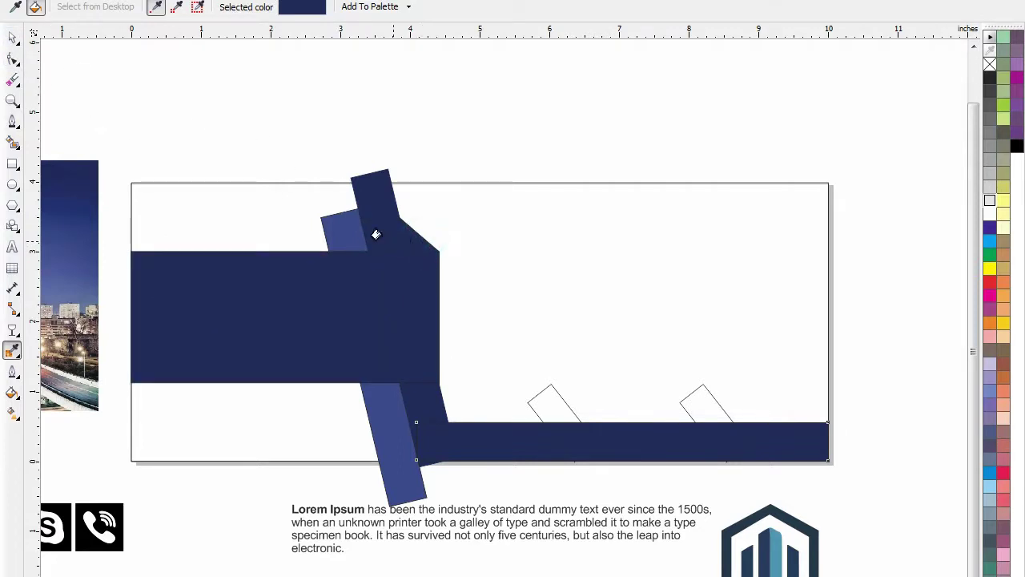
key(space)
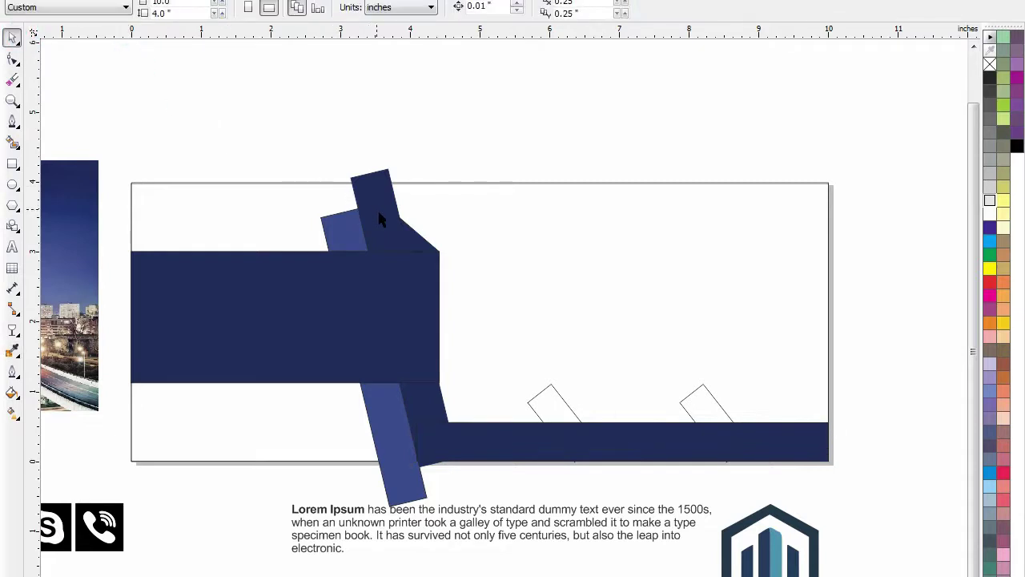
Set the folded-corner triangle's uniform fill to RGB 16, 43, 60
click(417, 237)
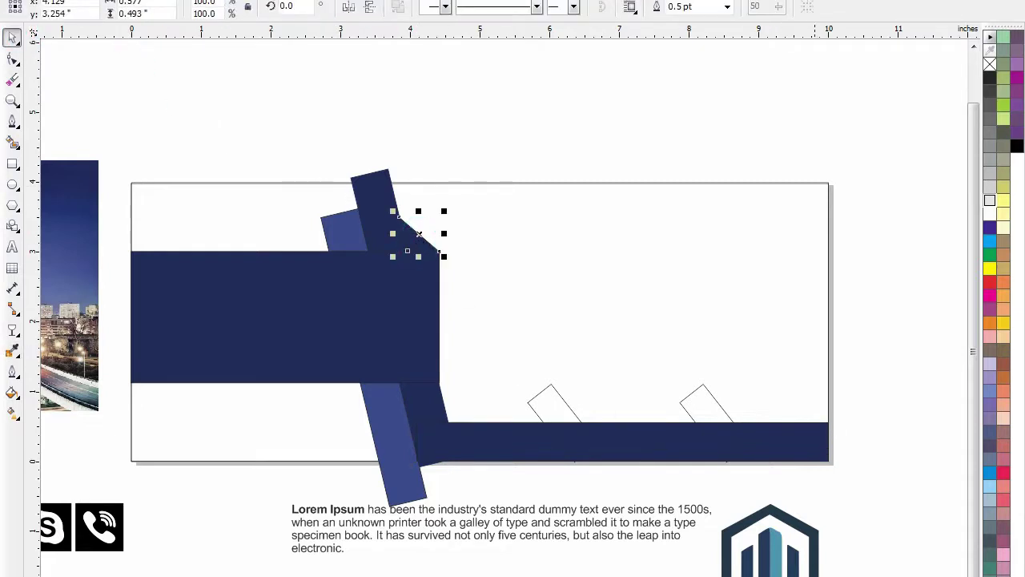
key(shift+F11)
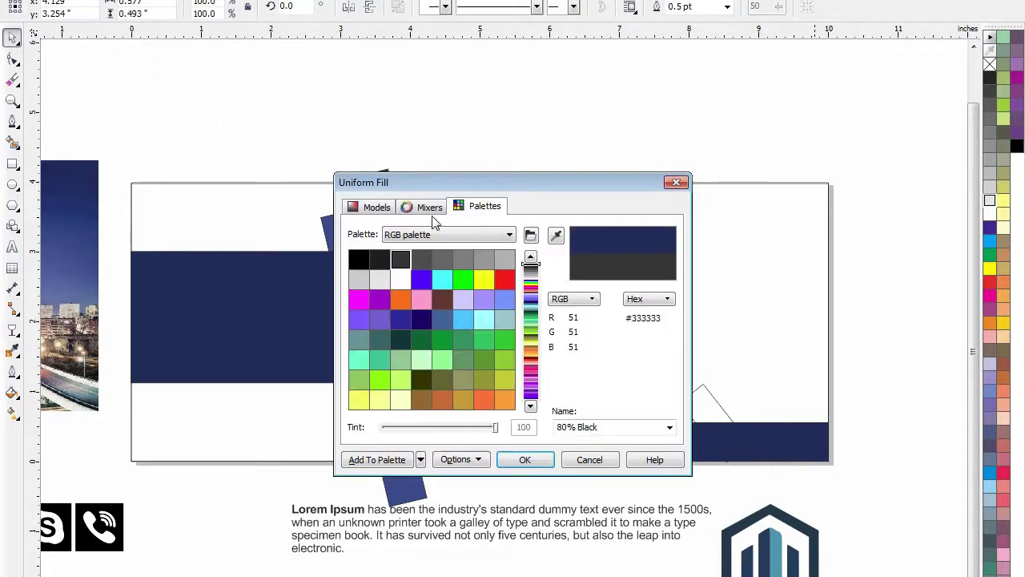
click(373, 208)
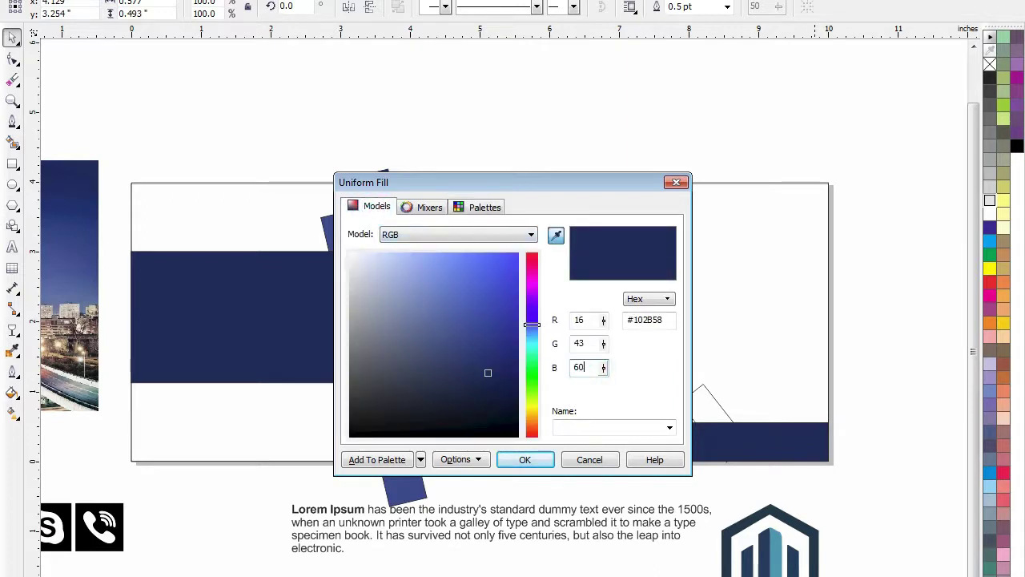
key(Return)
click(547, 126)
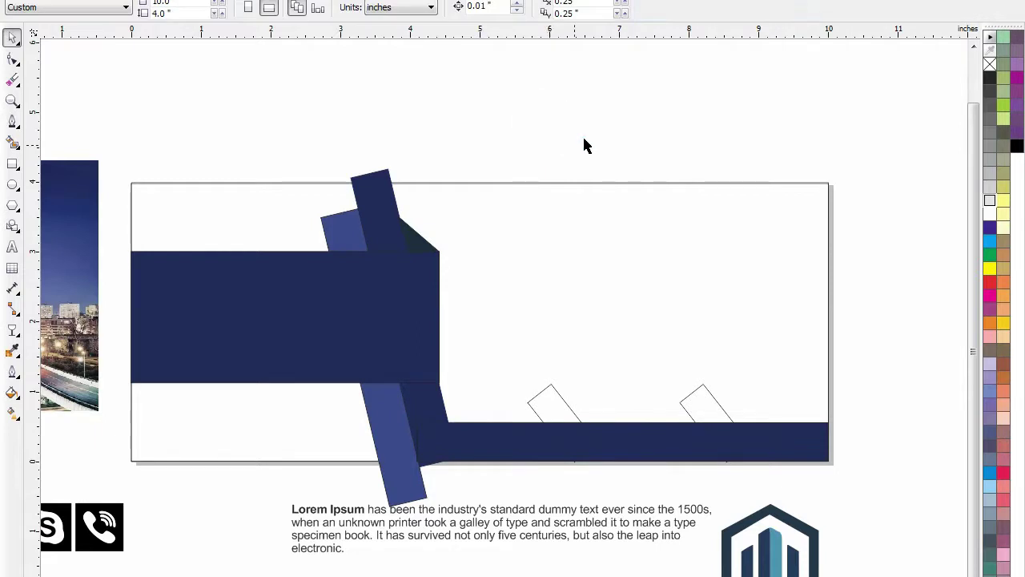
Fill the folded-corner triangle with Black from the RGB palette
key(F2)
drag(614, 121, 136, 427)
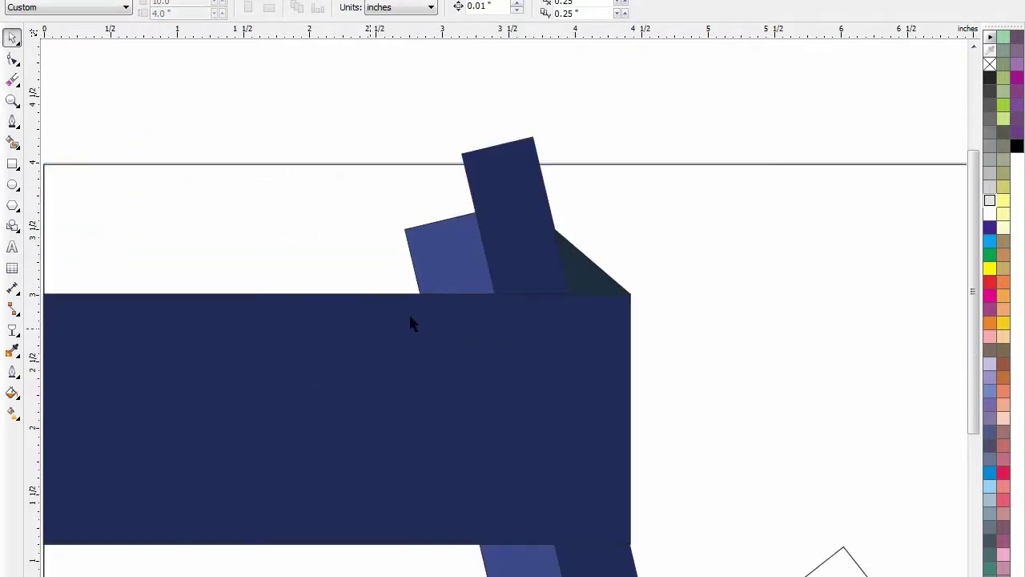
click(591, 278)
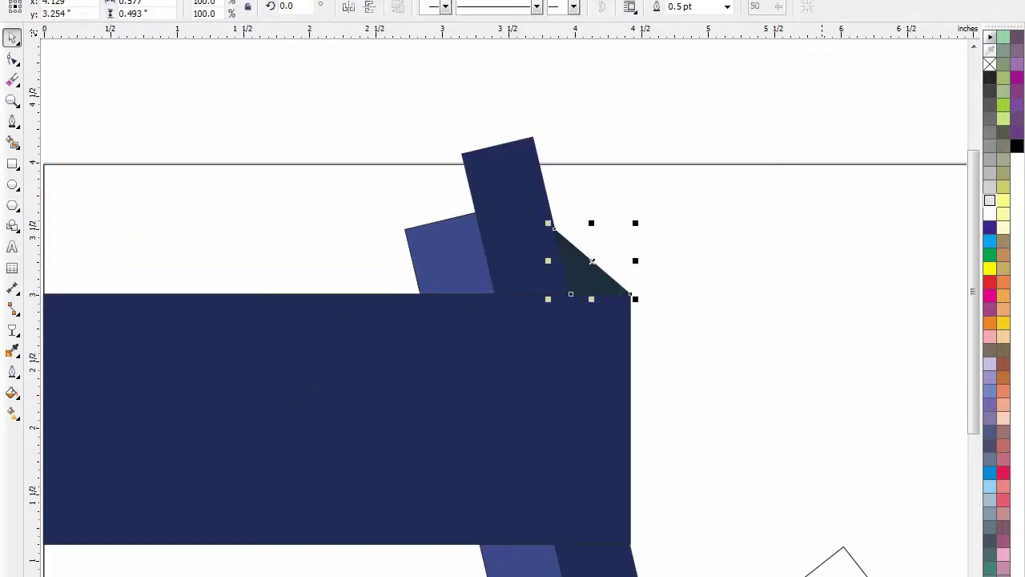
key(shift+F11)
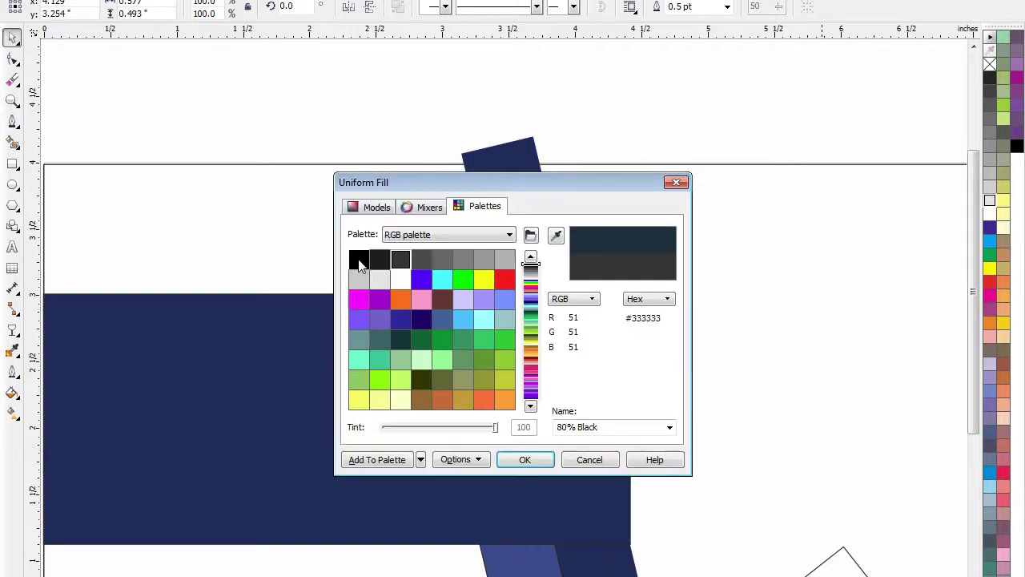
click(359, 258)
click(523, 462)
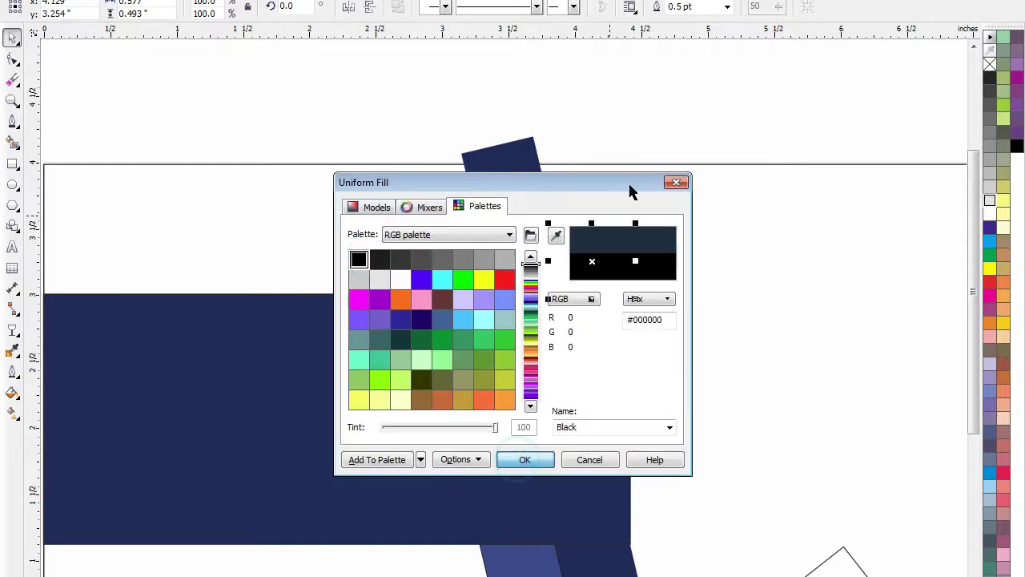
click(675, 144)
Remove the outline from the large navy rectangle
key(F2)
drag(791, 112, 72, 574)
scroll(359, 542, down, 2)
key(F2)
drag(721, 288, 176, 575)
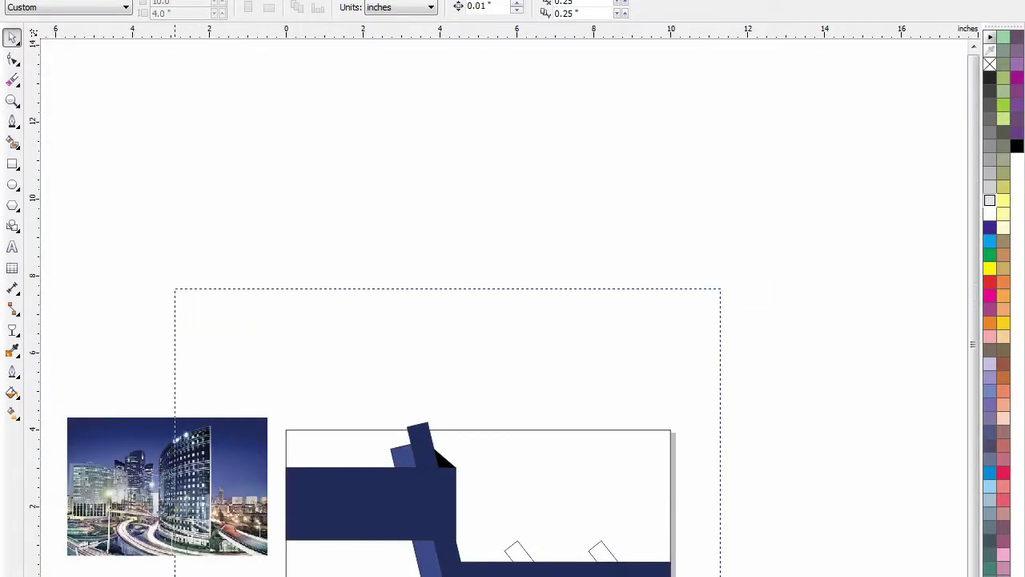
drag(679, 267, 177, 574)
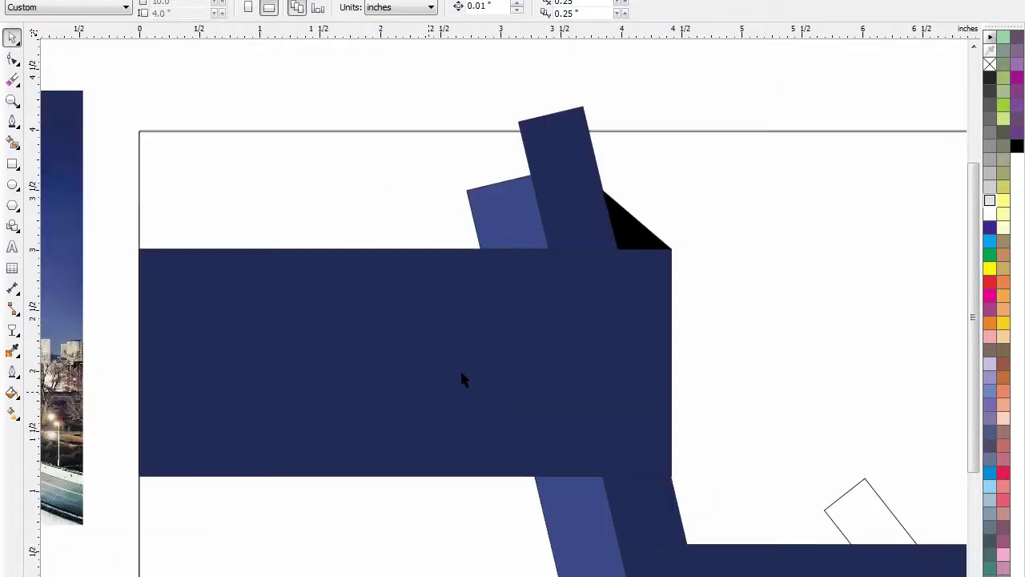
click(502, 360)
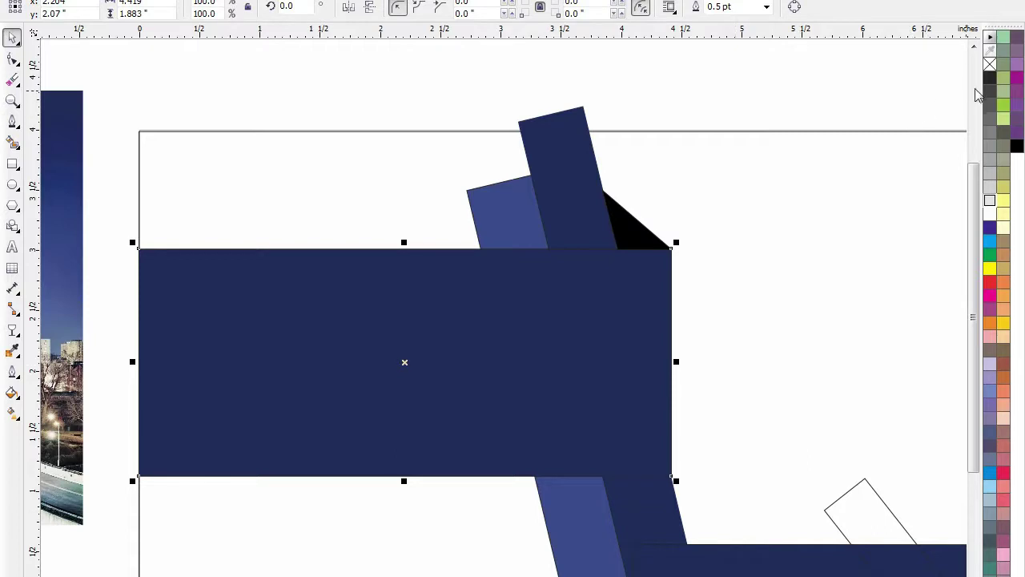
right_click(989, 65)
click(715, 94)
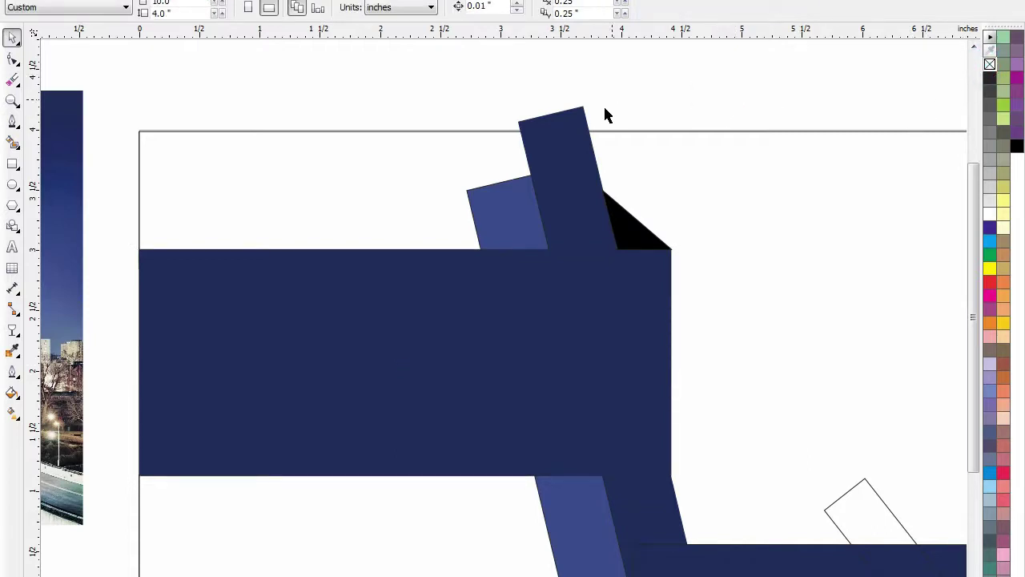
Set the upper tilted bar's uniform fill to RGB 16, 43, 92
click(577, 142)
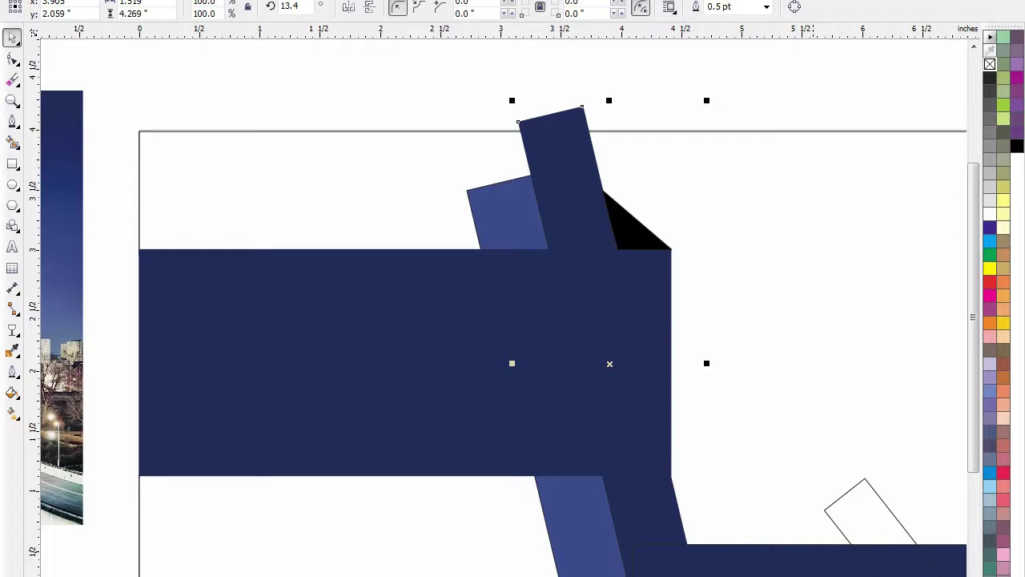
key(shift+F11)
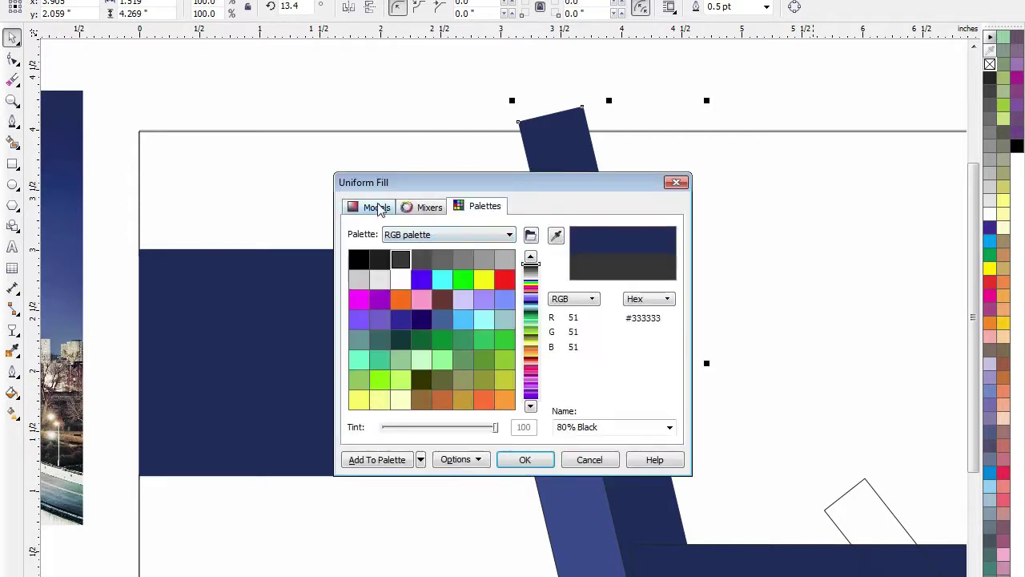
click(378, 207)
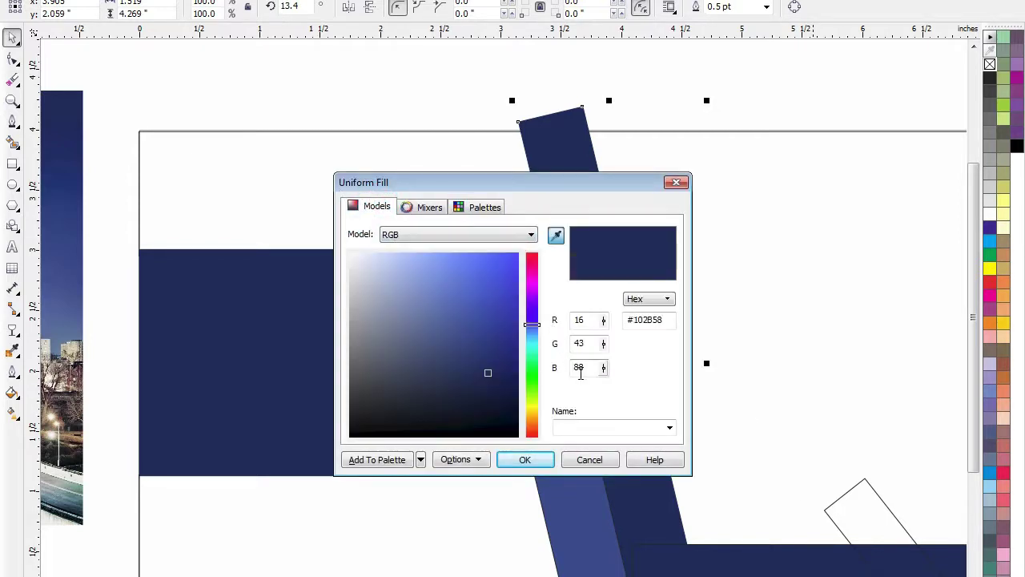
double_click(578, 370)
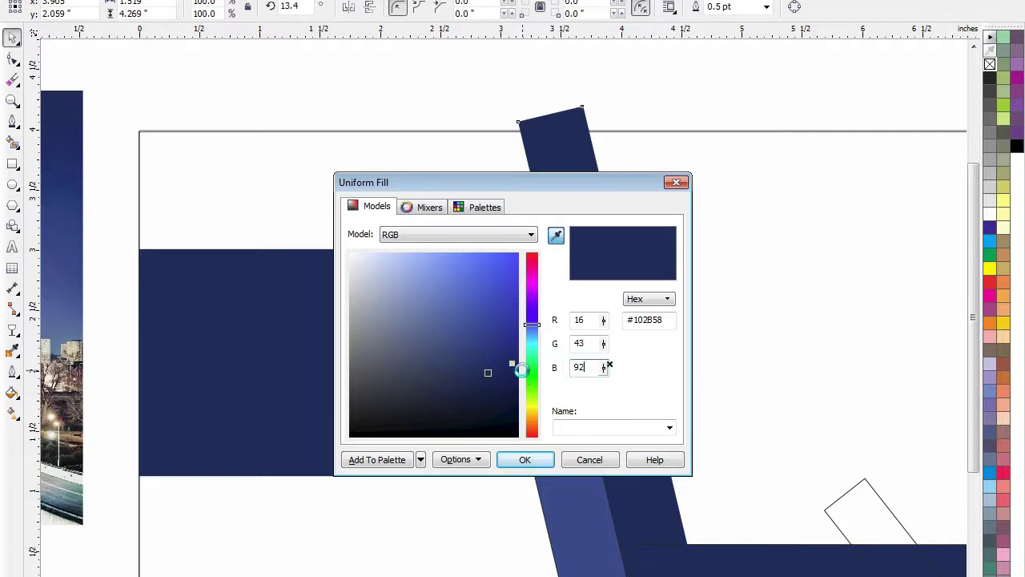
key(Return)
click(649, 75)
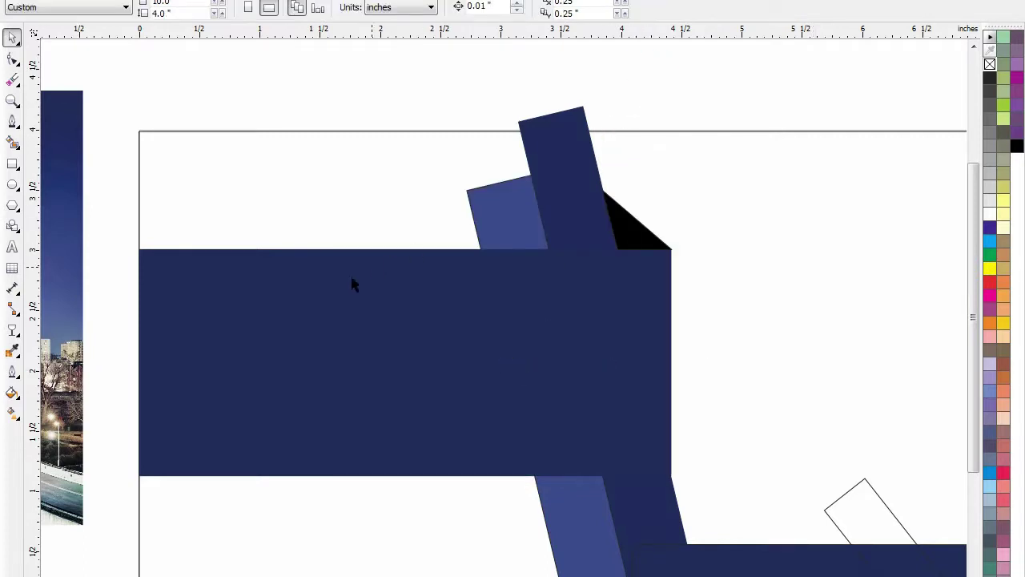
Duplicate the large navy rectangle as a full-width strip about 0.25 inches high along its lower edge
scroll(366, 279, down, 2)
drag(193, 175, 859, 468)
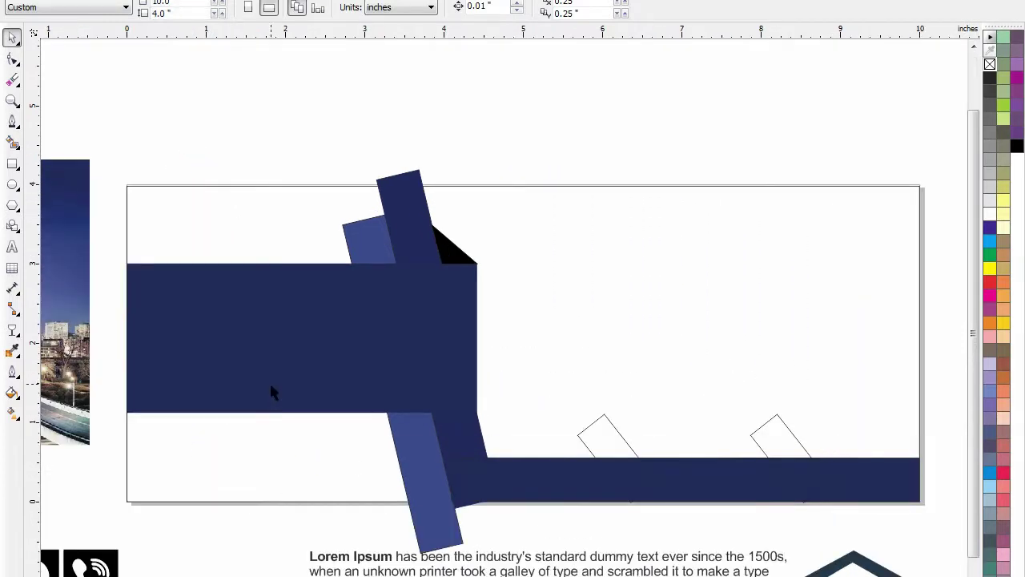
click(327, 353)
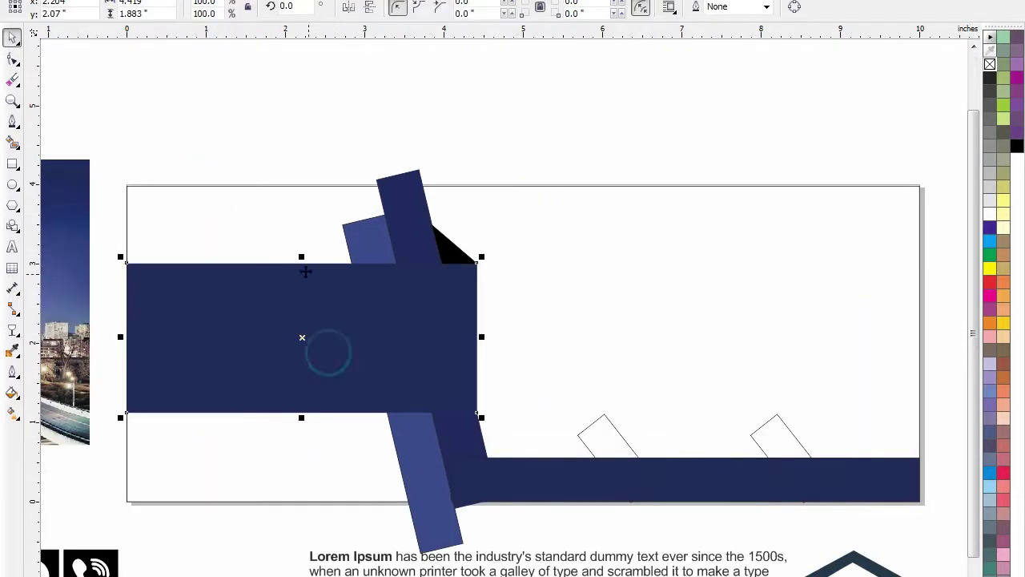
drag(301, 258, 298, 390)
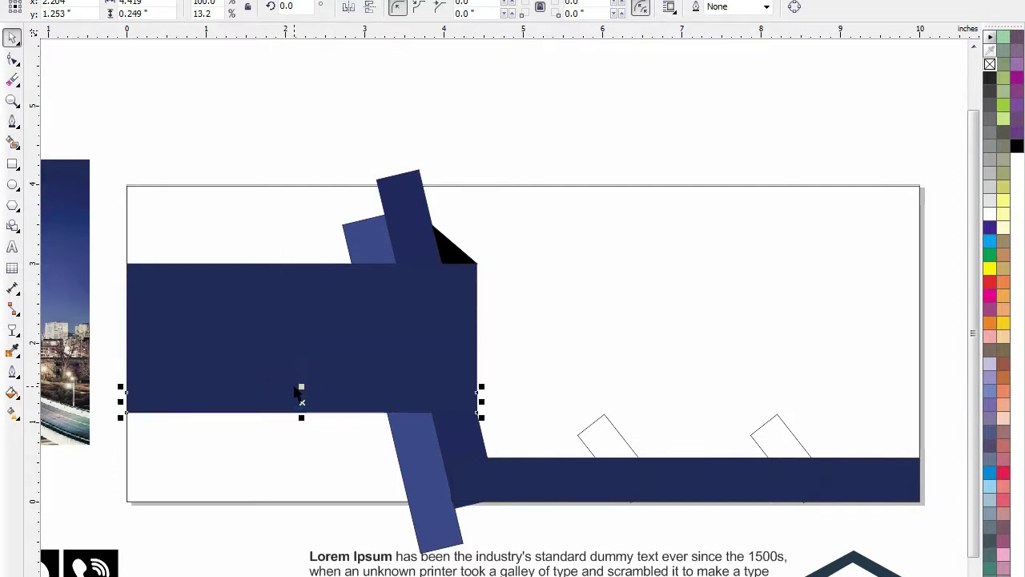
Sample the lighter blue from the lower tilted bar and fill the thin strip with it
click(14, 353)
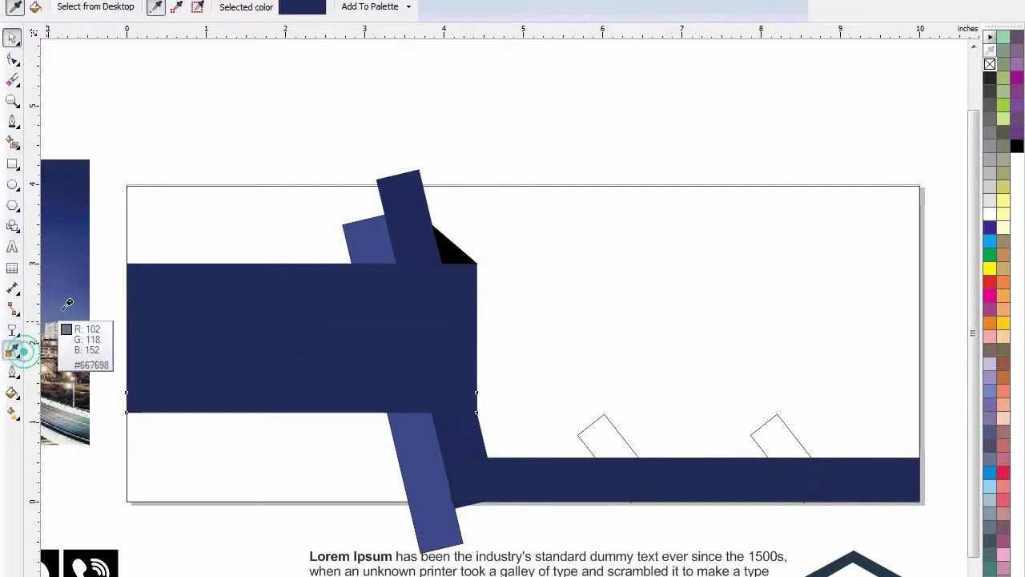
click(373, 222)
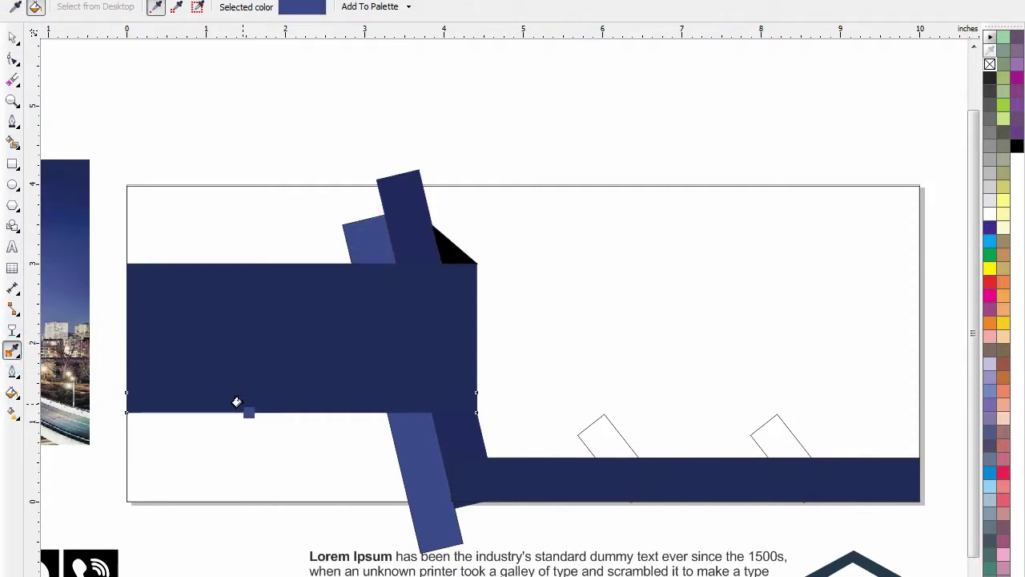
click(239, 404)
click(12, 38)
click(189, 77)
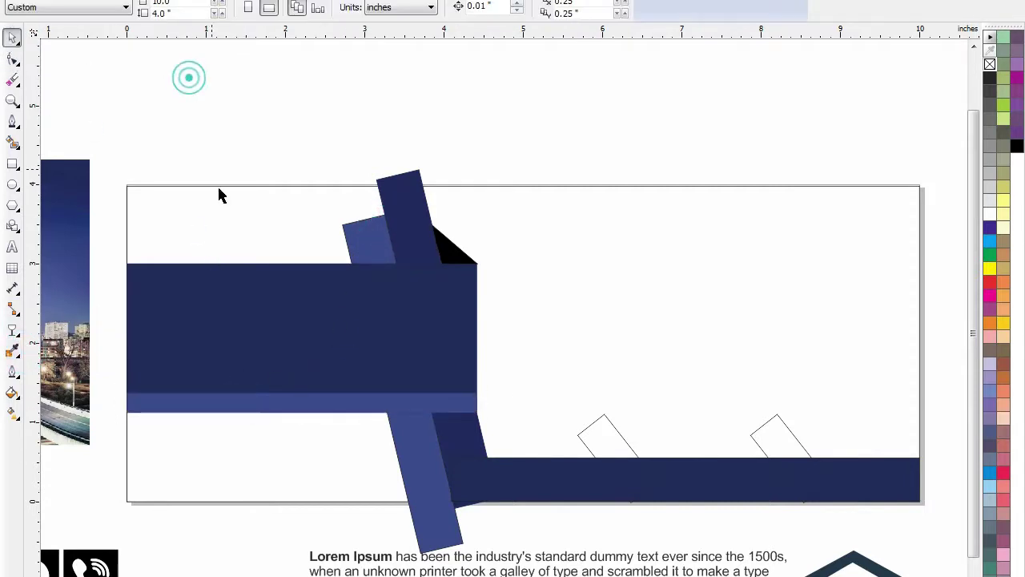
Draw a rectangle about 6.36 × 4.04 inches from the page's upper-right corner to its lower edge near the tilted bars
scroll(221, 196, down, 2)
key(F2)
drag(652, 133, 85, 412)
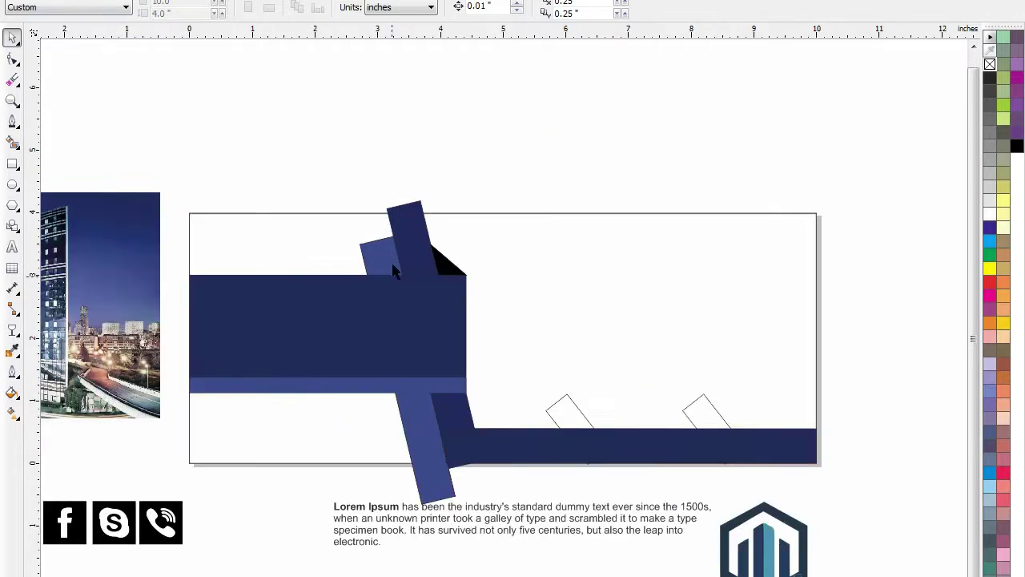
click(12, 165)
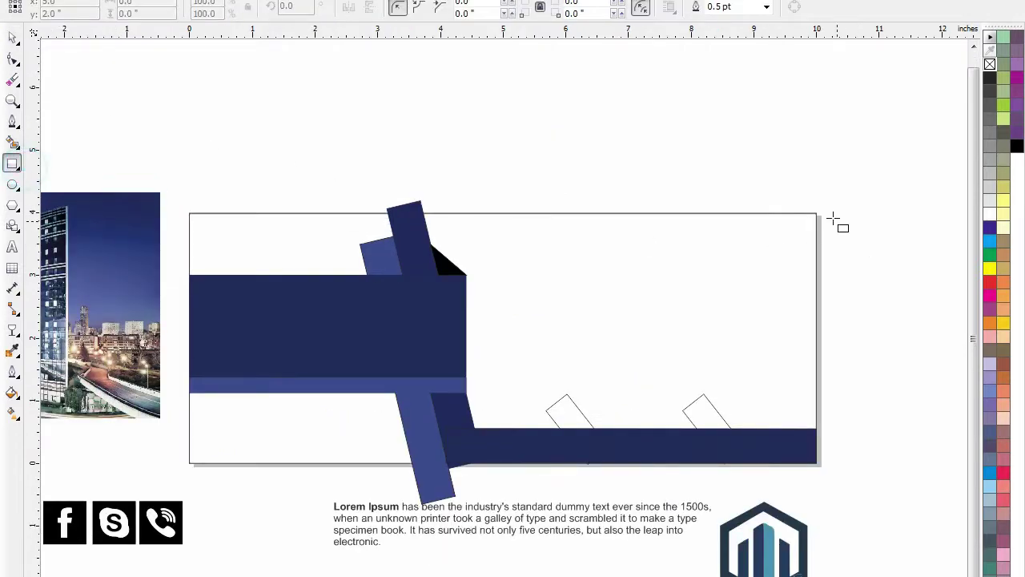
drag(817, 211, 415, 465)
Move the city photo over the page's right-hand area and PowerClip it inside the newly drawn rectangle
click(12, 38)
drag(101, 273, 844, 253)
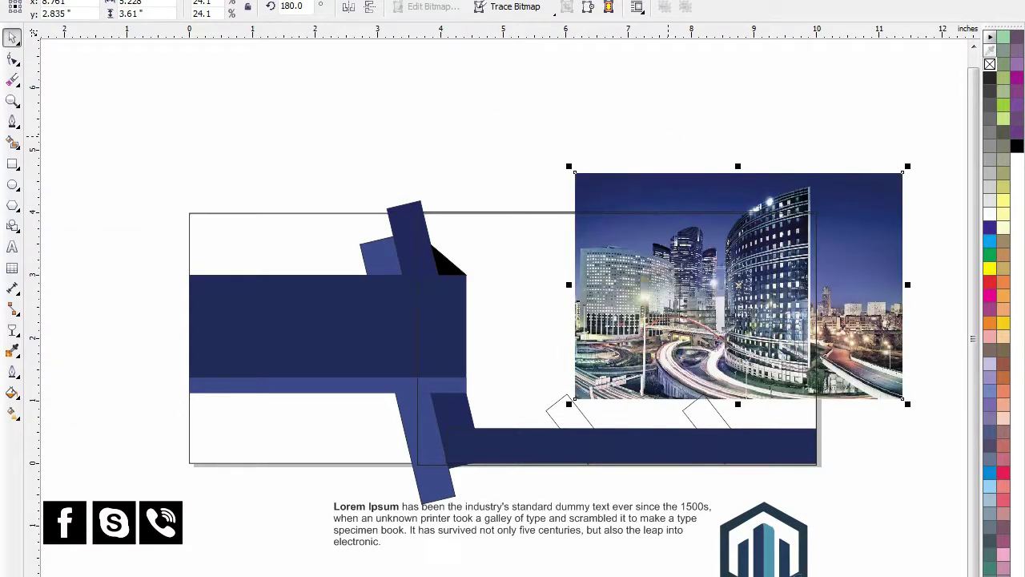
click(135, 0)
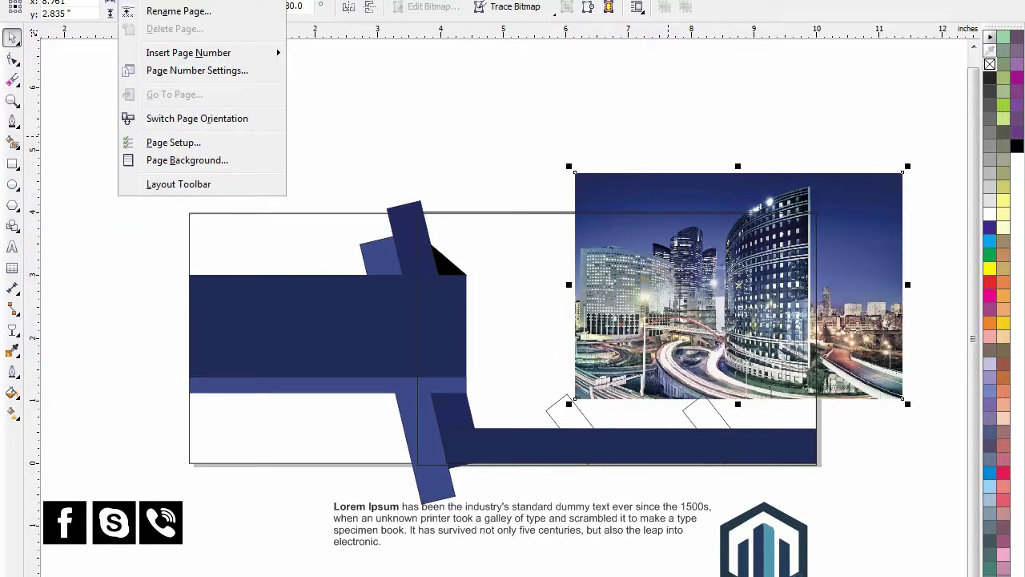
mouse_move(231, 0)
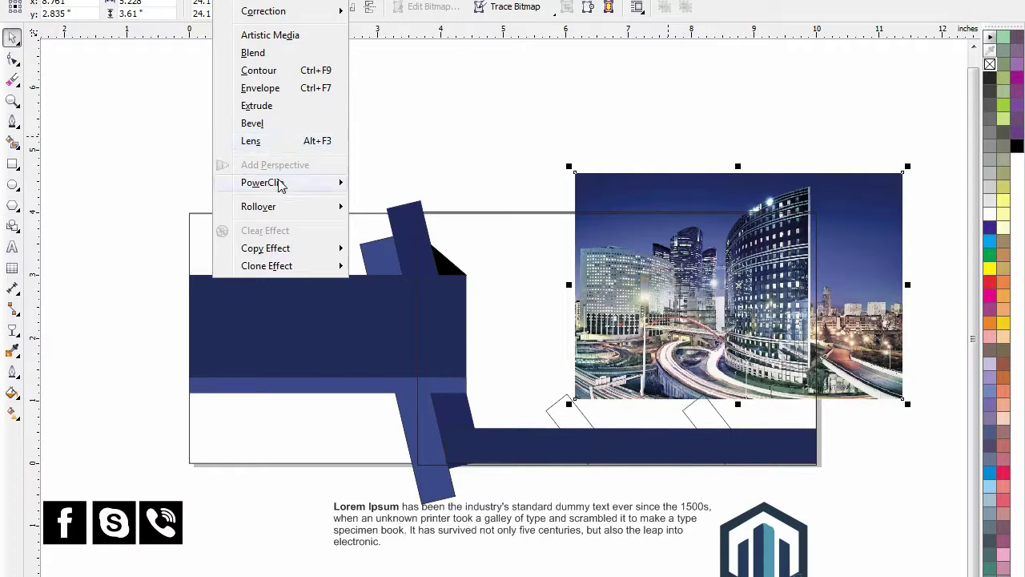
click(313, 191)
click(322, 184)
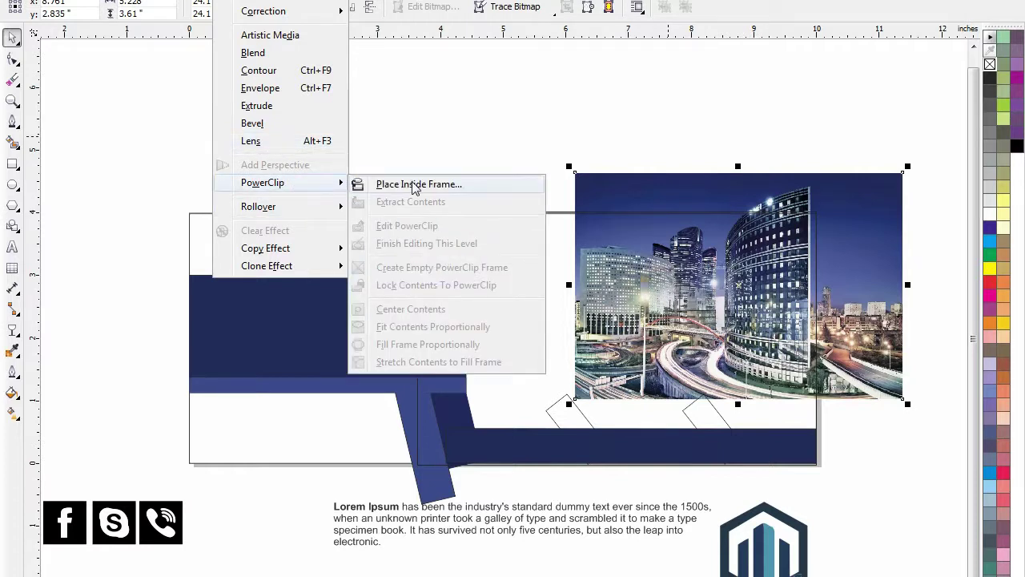
click(415, 184)
click(518, 236)
click(630, 131)
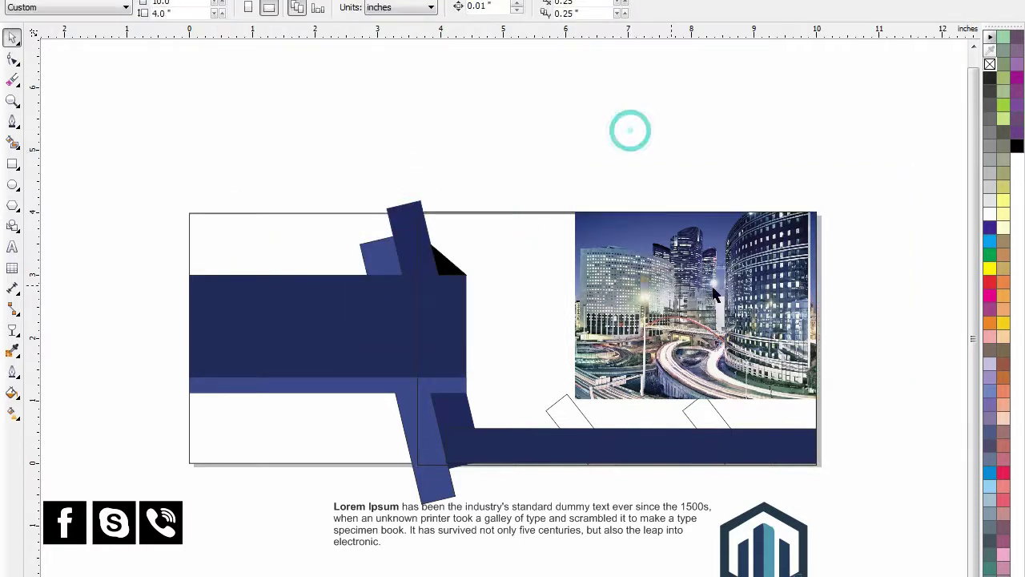
Align the clipped photo with the frame's upper-right corner and enlarge it to about 6.44 × 4.45 inches to fill the frame
drag(715, 295, 679, 314)
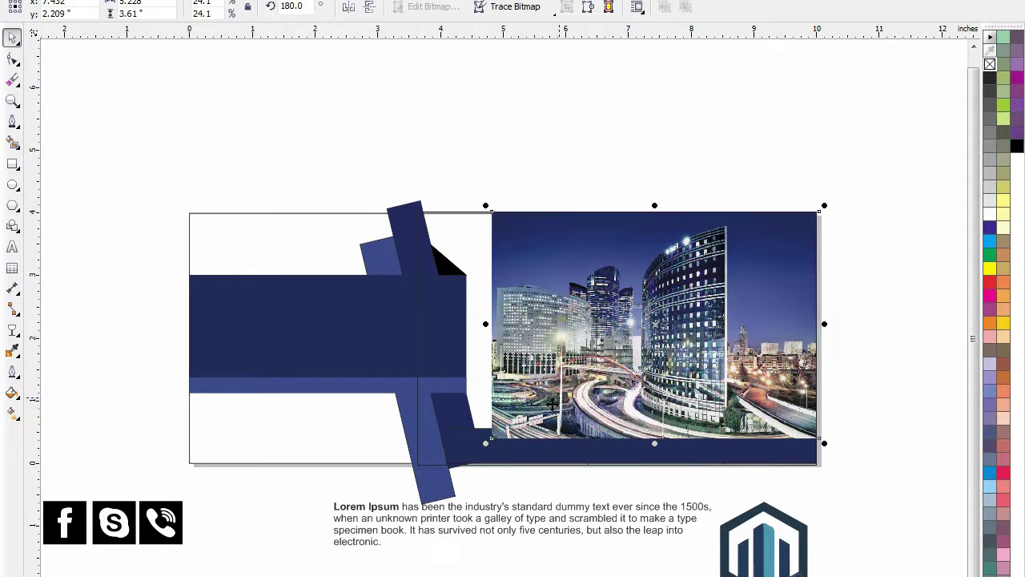
drag(485, 443, 384, 497)
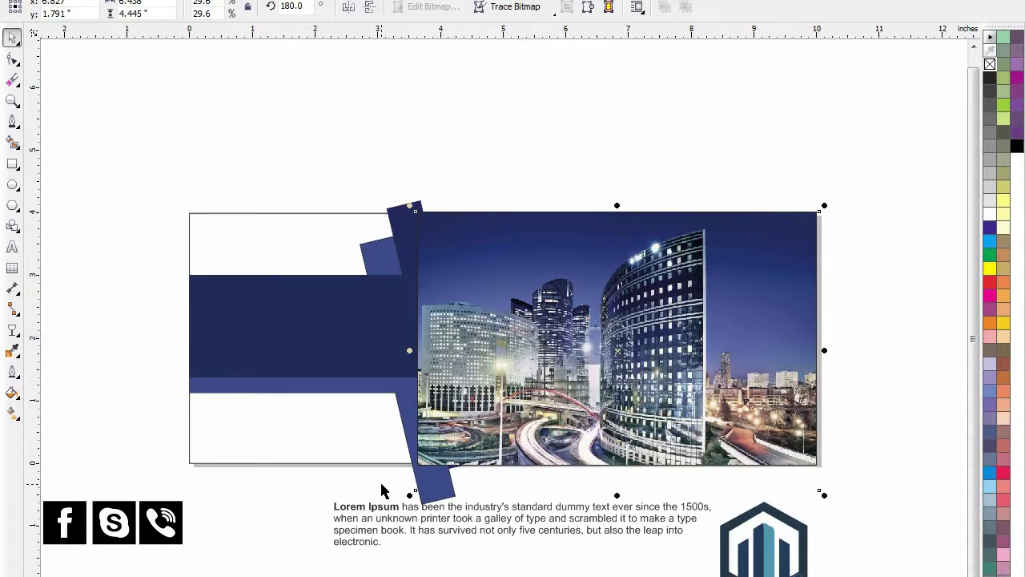
click(518, 169)
Send the clipped city photo to the back of the page, behind the blue shapes
click(513, 291)
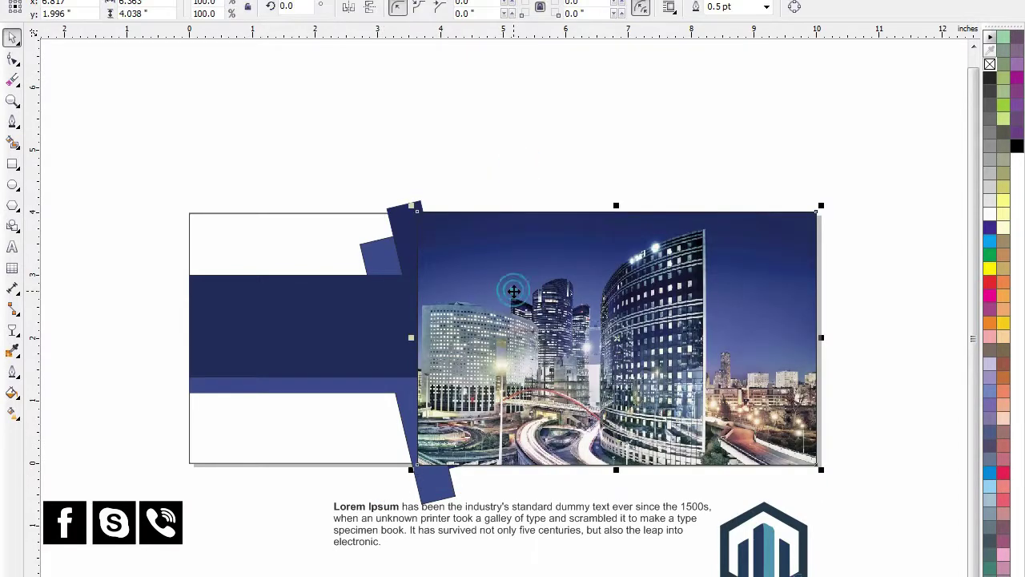
right_click(512, 290)
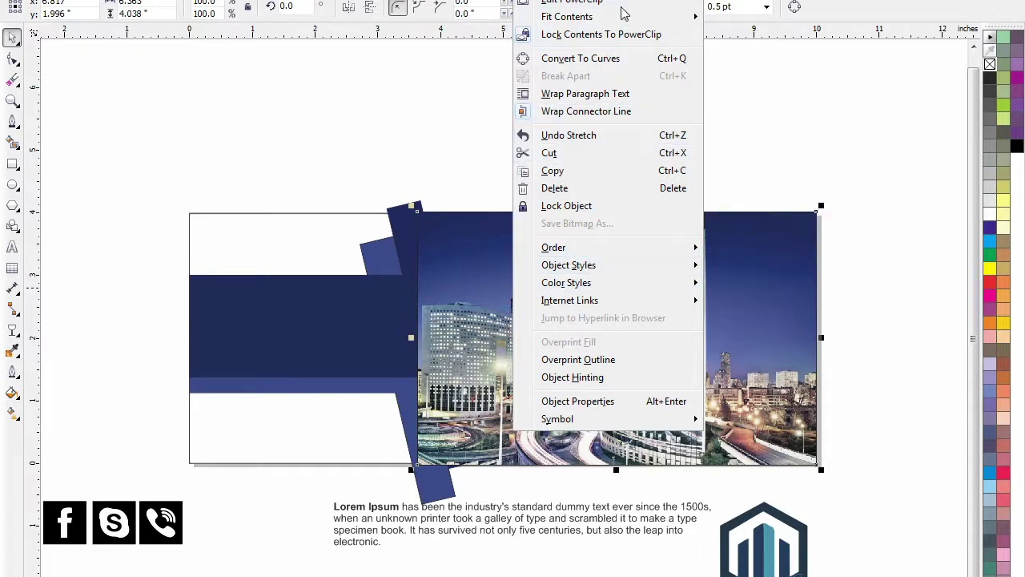
mouse_move(643, 250)
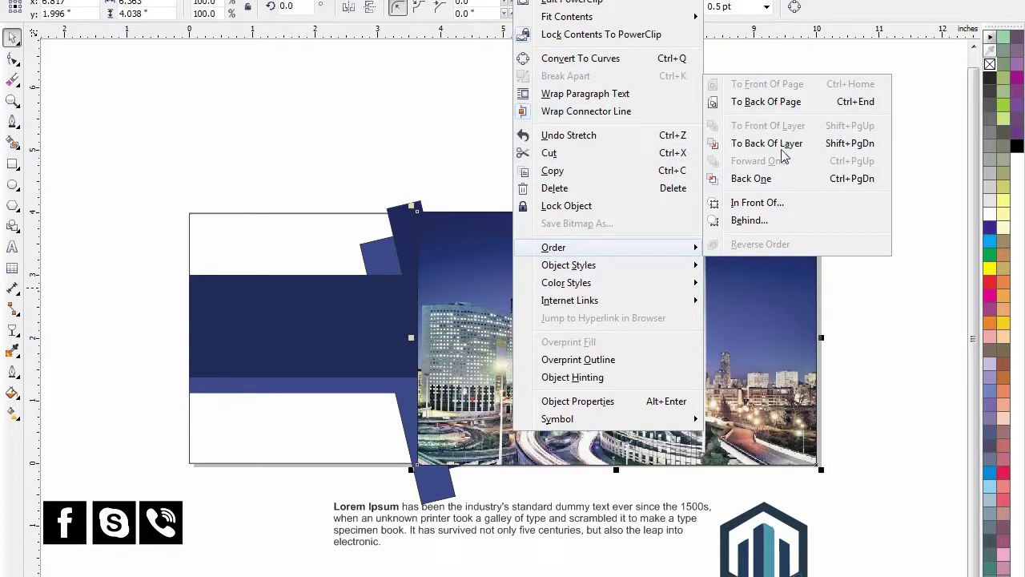
click(766, 102)
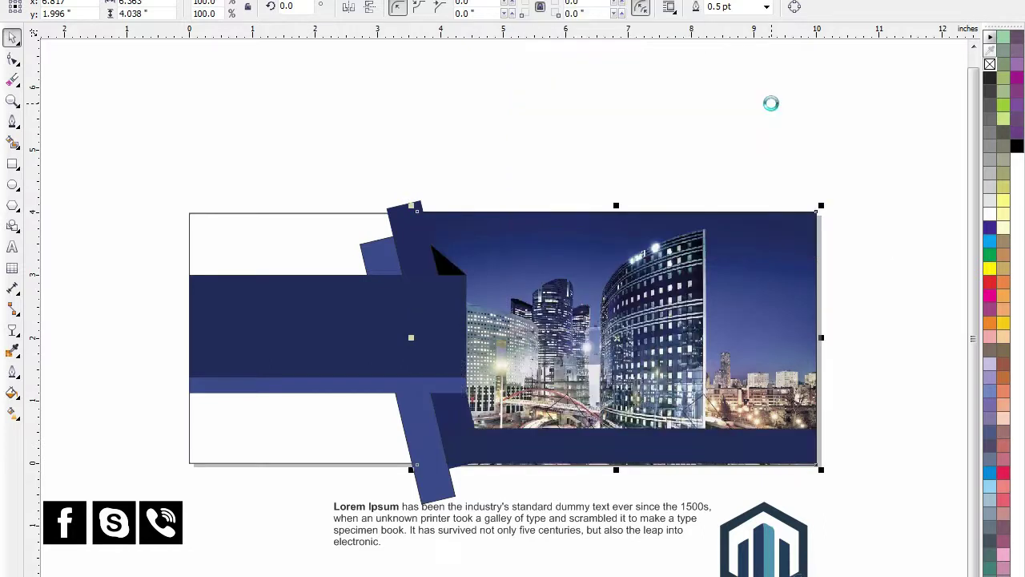
click(851, 146)
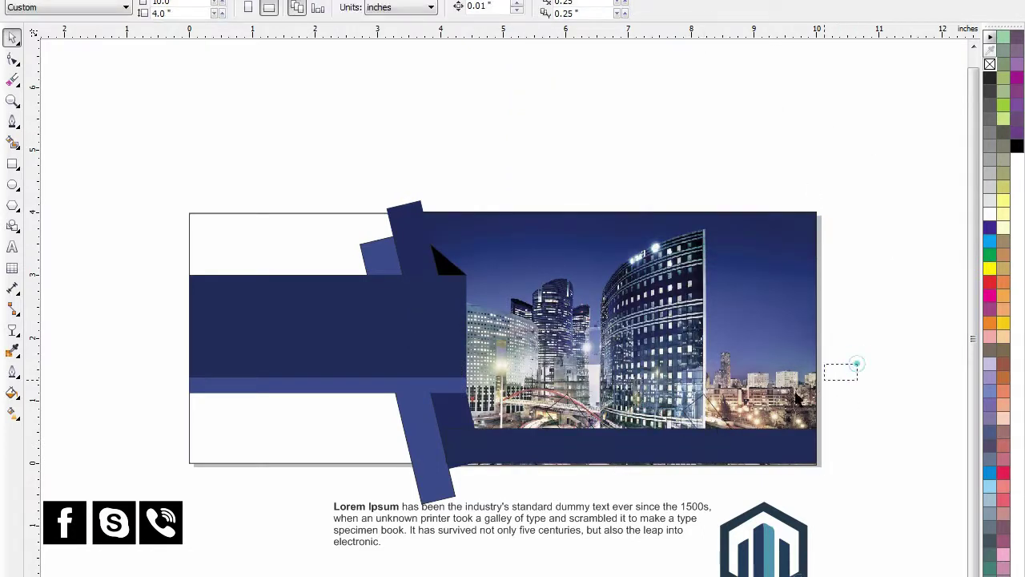
Trim the dark blue strip along the banner's lower edge with the two tilted rectangles crossing it
drag(795, 392, 508, 479)
click(522, 512)
click(575, 410)
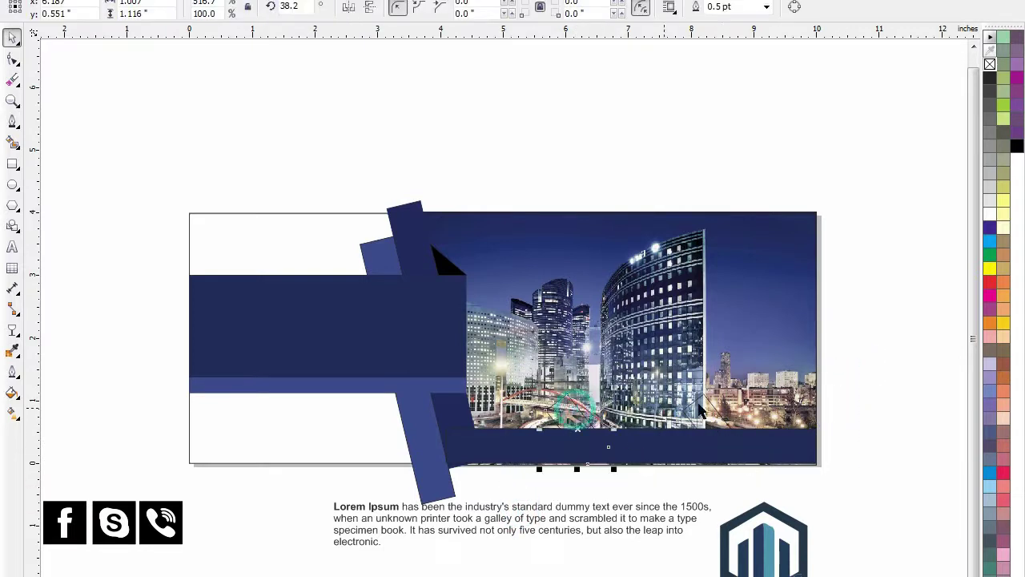
shift+click(790, 452)
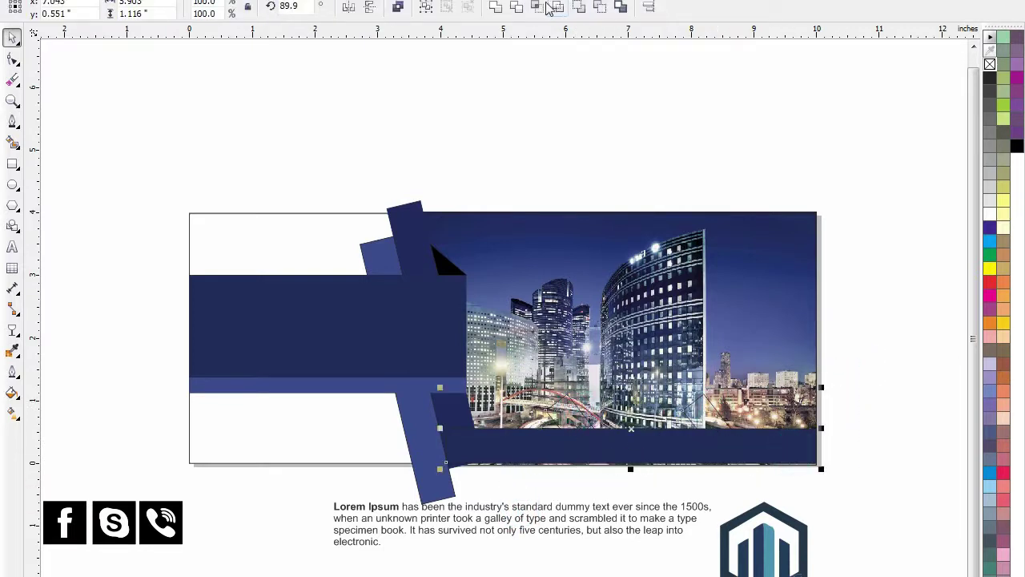
click(516, 8)
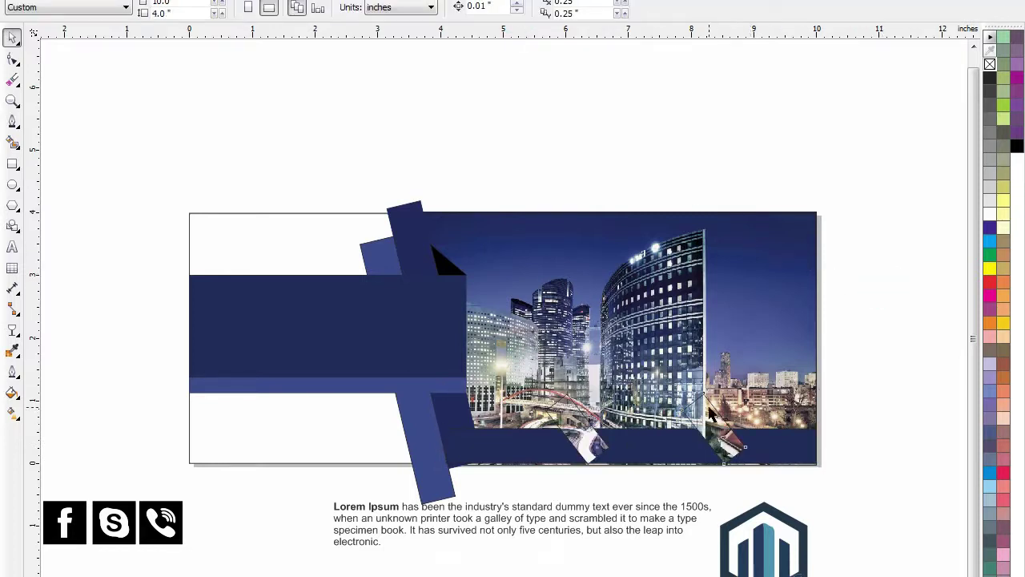
Delete the two tilted rectangles used for trimming the lower strip
click(681, 413)
key(Delete)
click(581, 415)
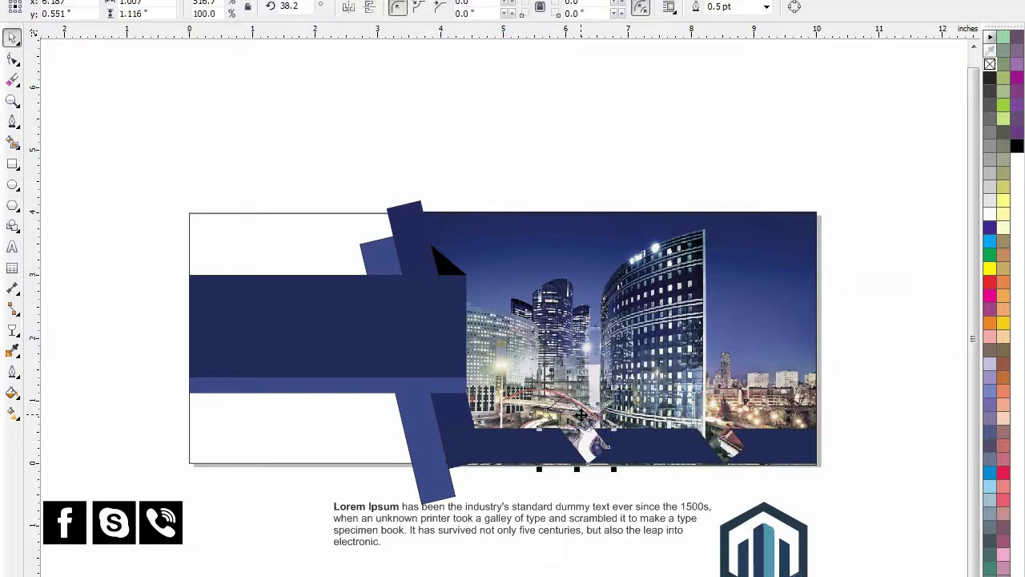
key(Delete)
Move the company logo into the white area at the banner's upper-left corner and shrink it to about 0.43 × 0.52 inches
drag(889, 155, 77, 471)
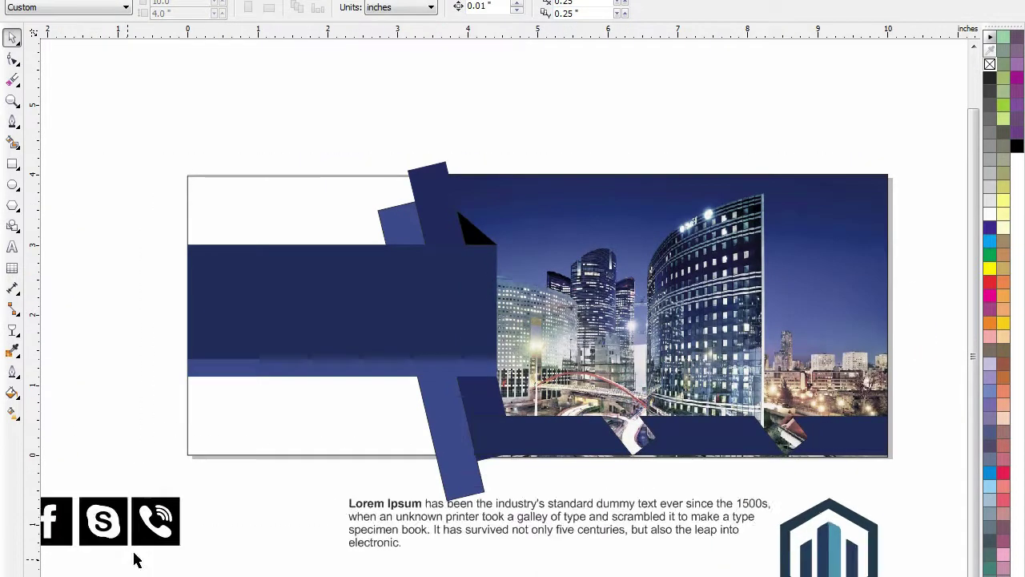
click(405, 373)
click(315, 510)
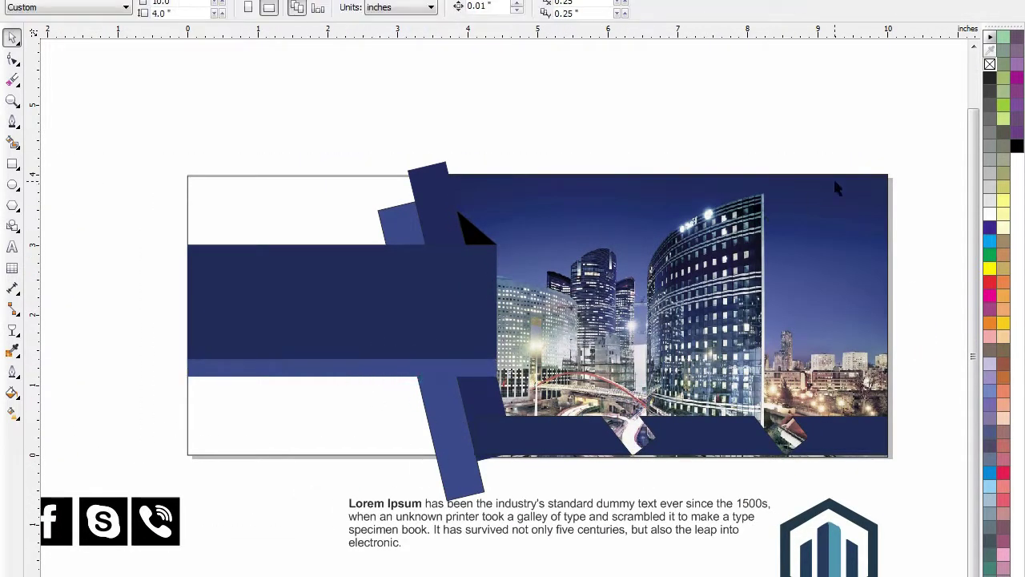
drag(938, 128, 72, 489)
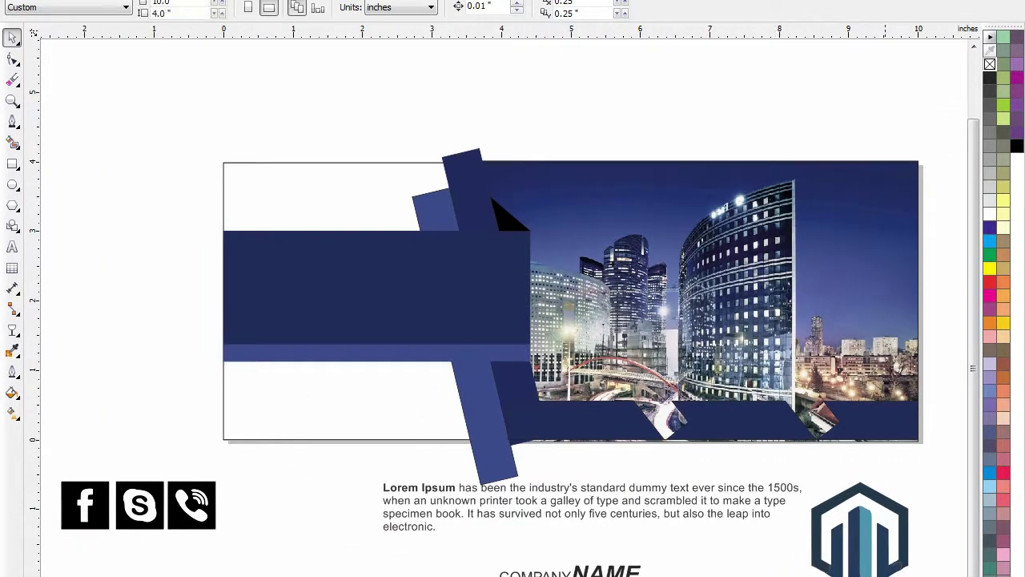
drag(849, 570, 299, 234)
drag(375, 141, 265, 194)
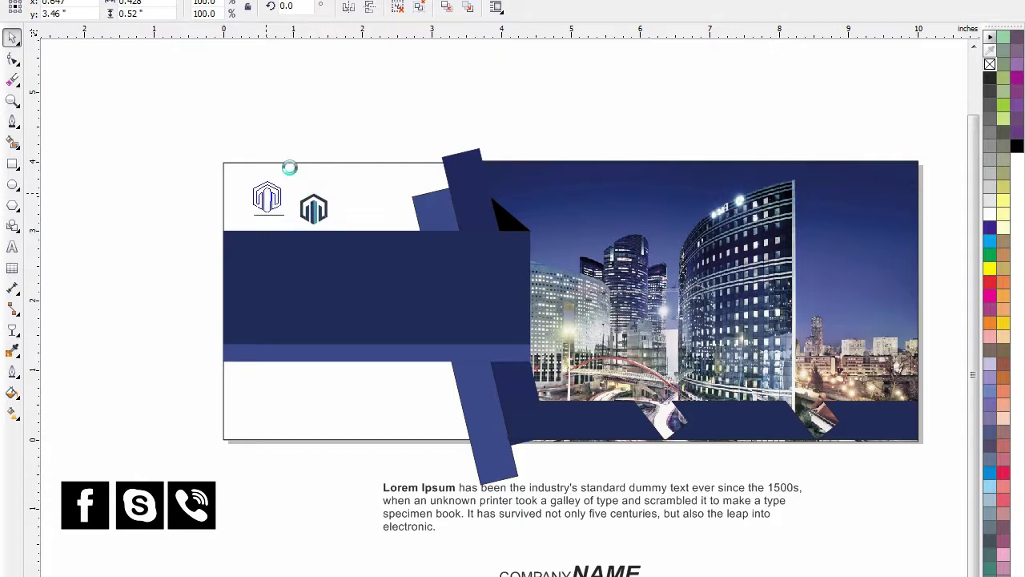
click(347, 140)
Enlarge the company logo slightly from its upper-right corner, keeping it inside the white area above the dark blue rectangle
key(F2)
drag(476, 110, 129, 334)
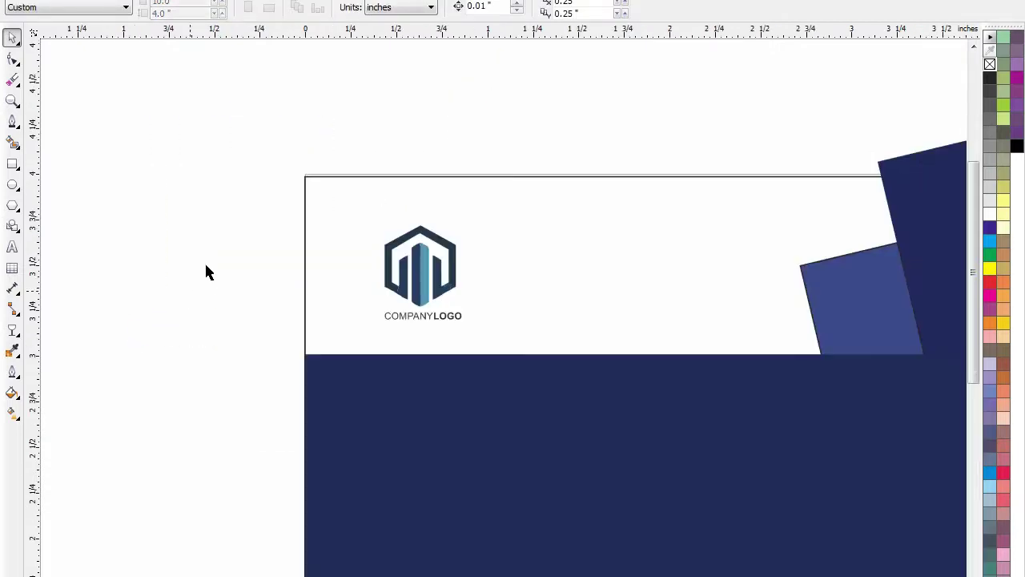
drag(229, 138, 582, 383)
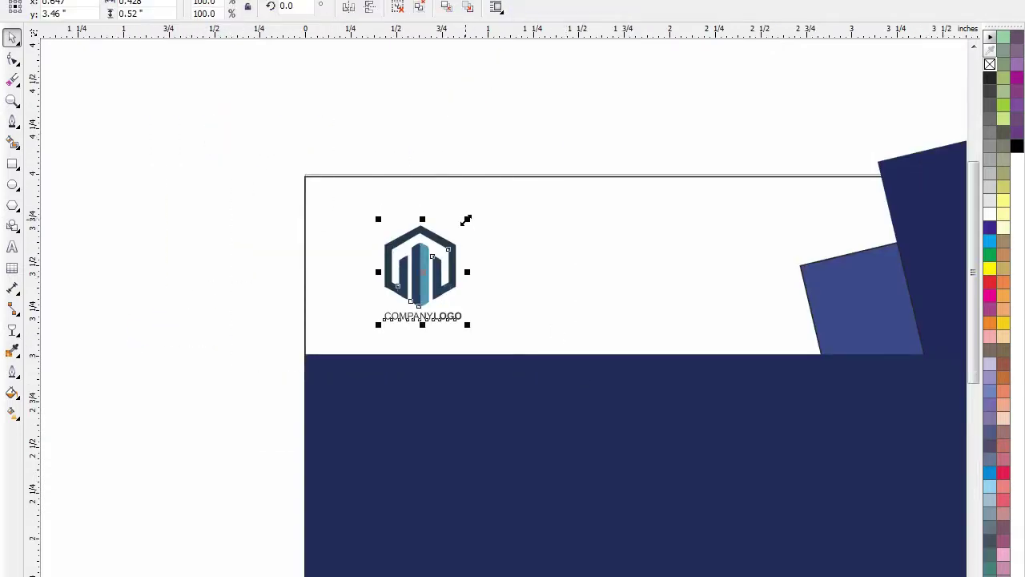
drag(467, 219, 488, 196)
click(270, 284)
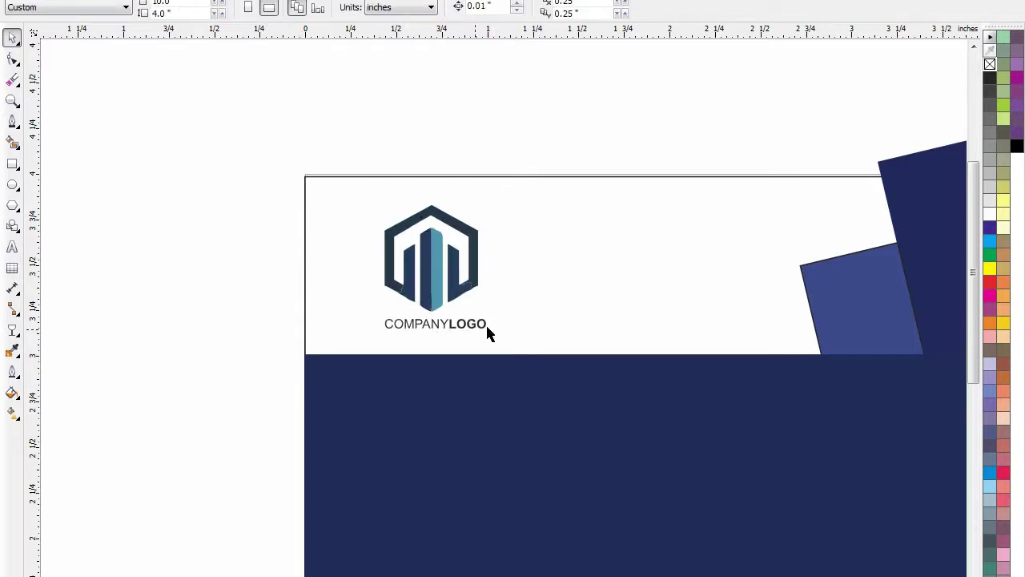
PowerClip the dark and lighter blue tilted bars together inside the page-sized rectangle
scroll(328, 342, down, 3)
key(z)
drag(270, 254, 892, 537)
click(376, 190)
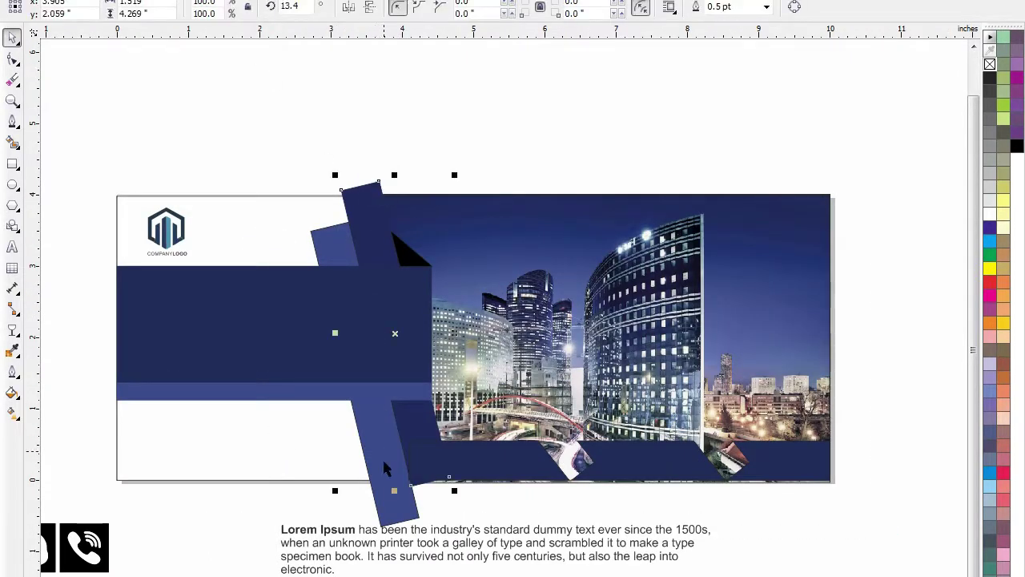
shift+click(392, 512)
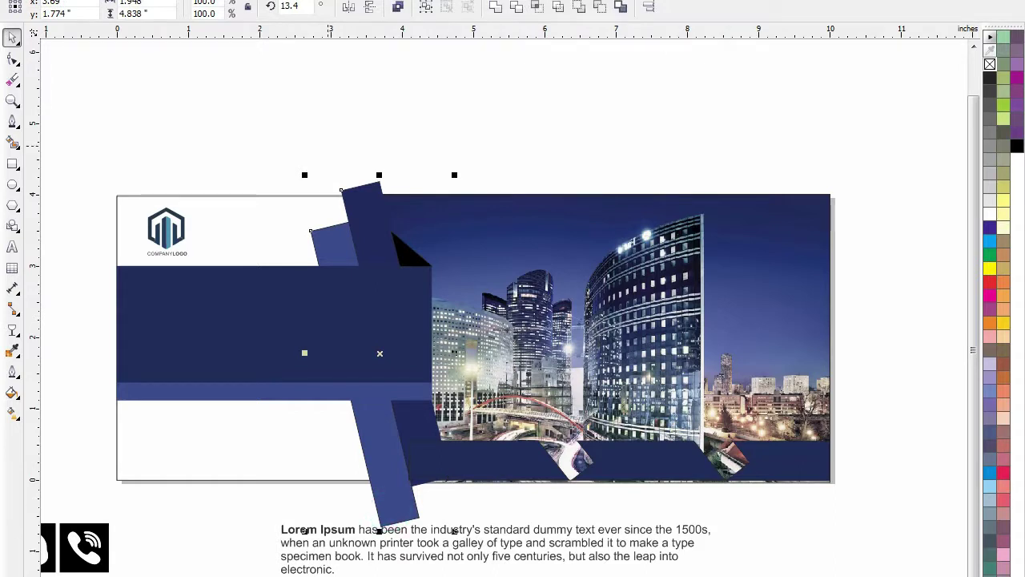
click(232, 3)
click(264, 183)
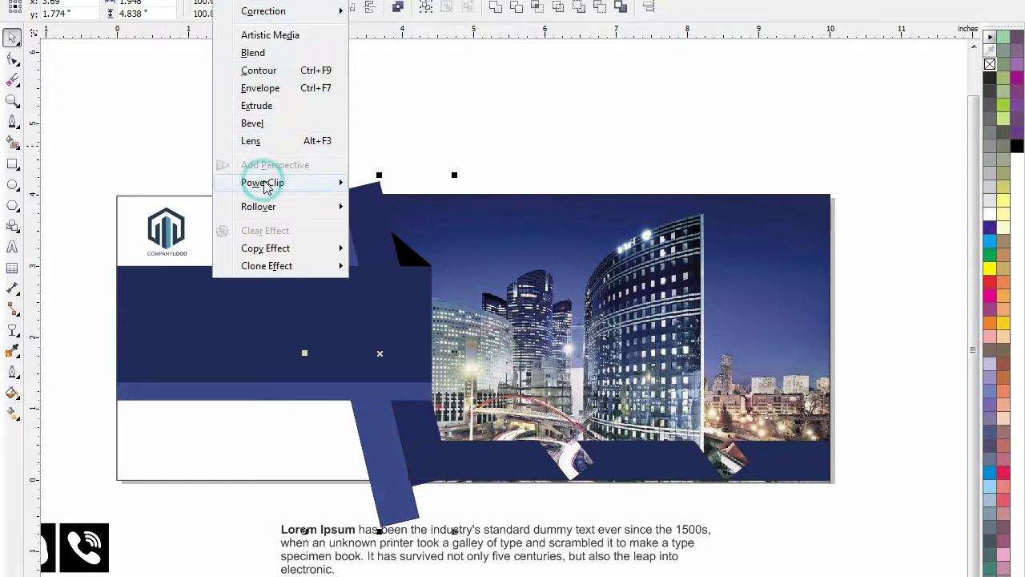
click(388, 183)
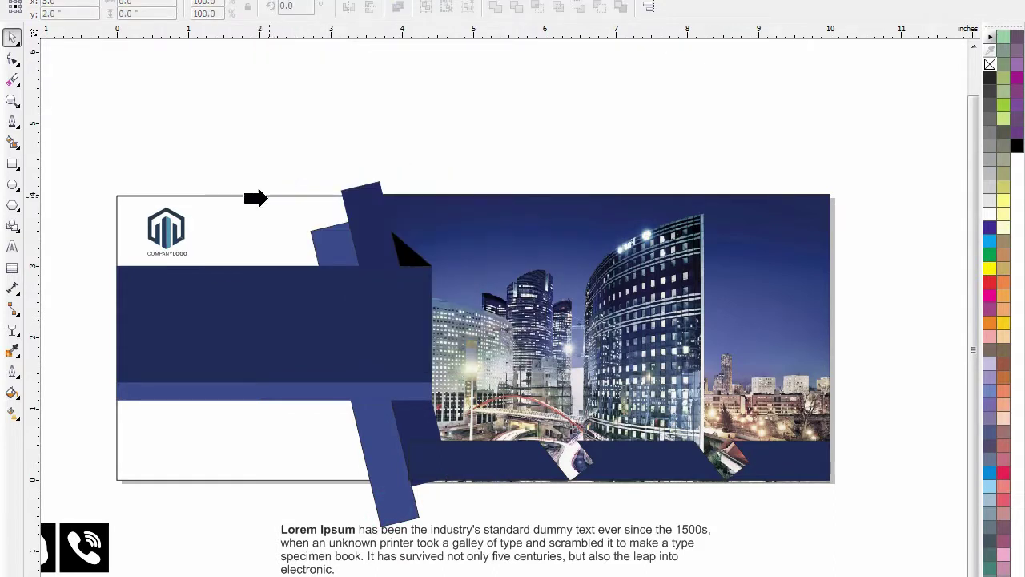
click(265, 198)
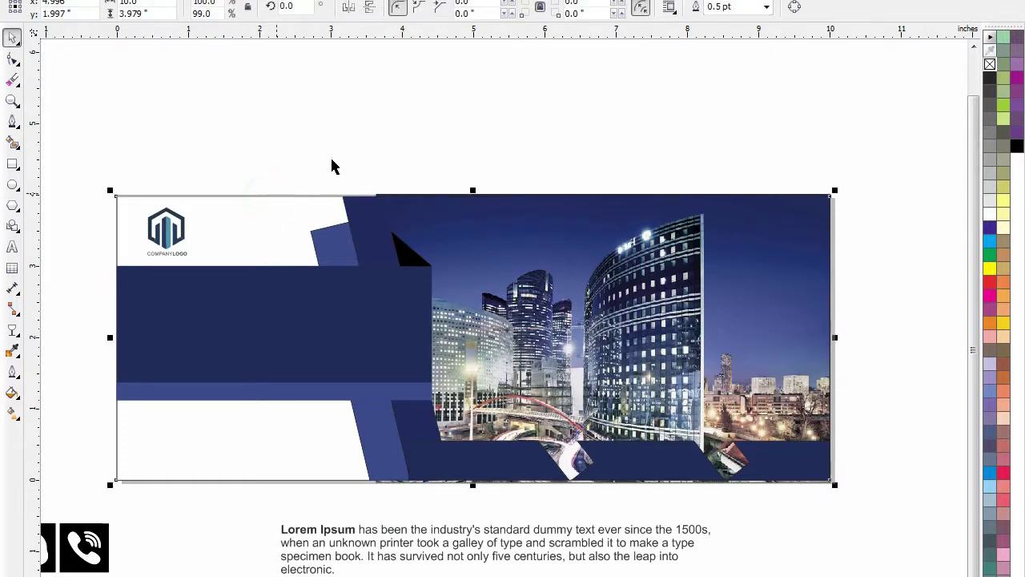
click(358, 154)
Undo the PowerClip of the tilted bars and redo it
key(ctrl+z)
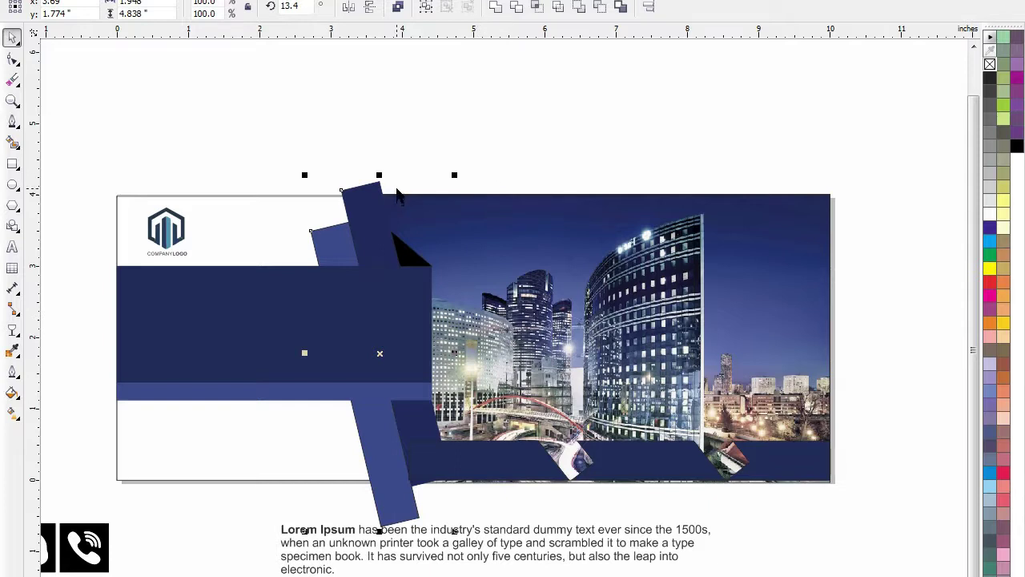
key(ctrl+shift+z)
click(468, 137)
Lower the photo frame's upper edge to the page-sized rectangle's upper edge, making the frame about 4.01 inches high
key(F2)
drag(893, 152, 67, 443)
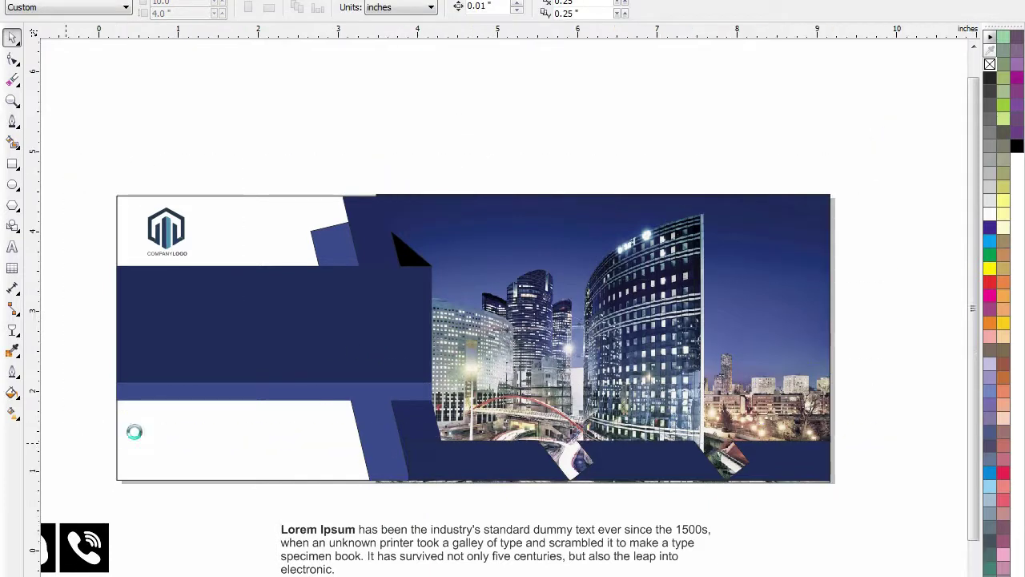
click(508, 215)
click(750, 146)
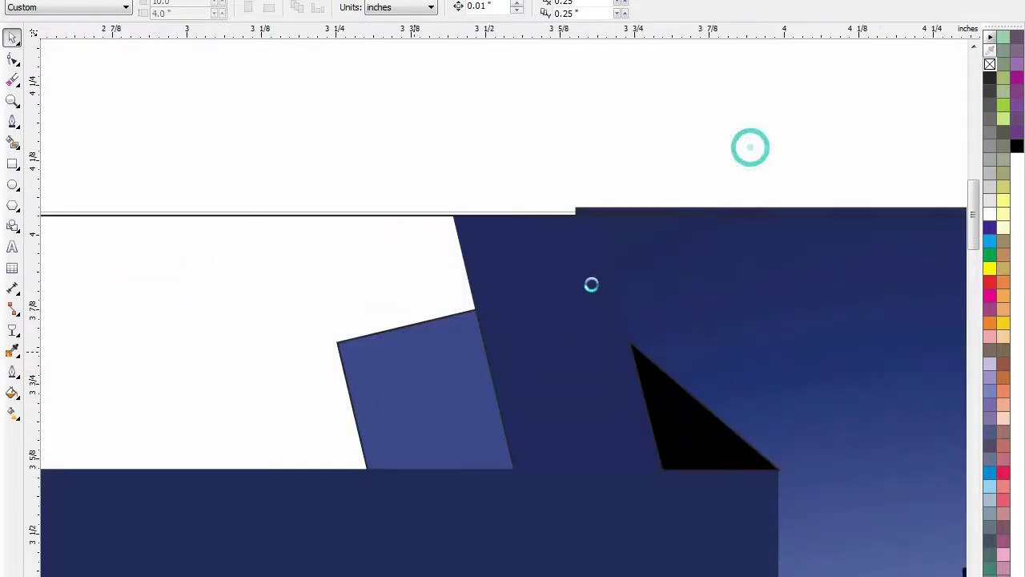
click(650, 231)
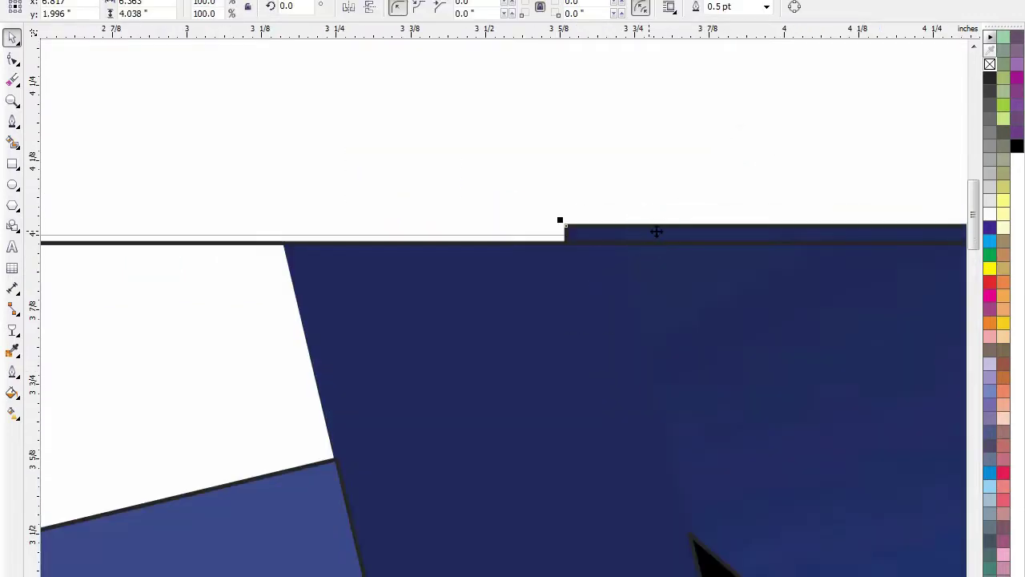
scroll(656, 232, down, 1)
scroll(565, 203, down, 1)
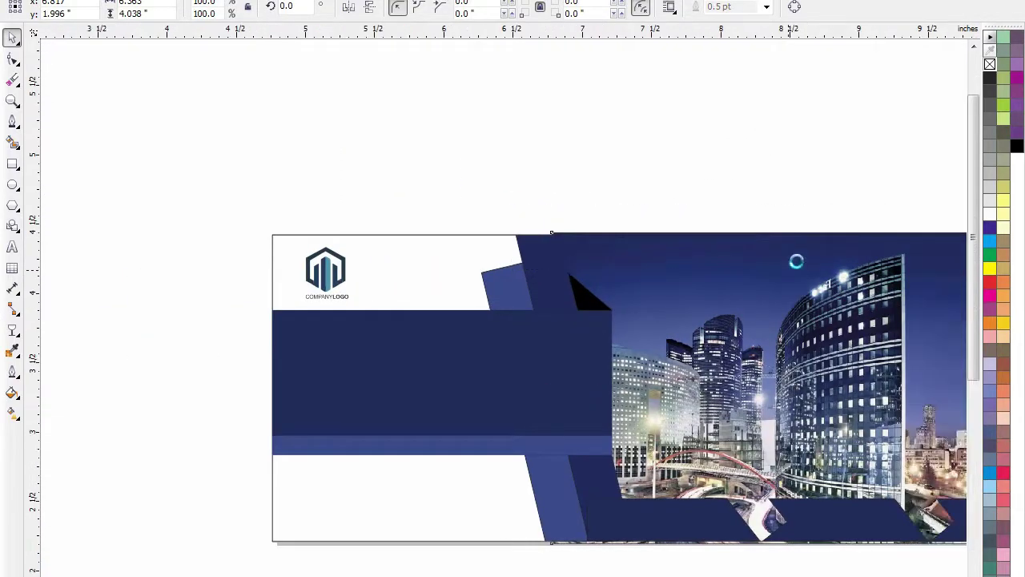
scroll(647, 279, up, 1)
scroll(526, 297, up, 1)
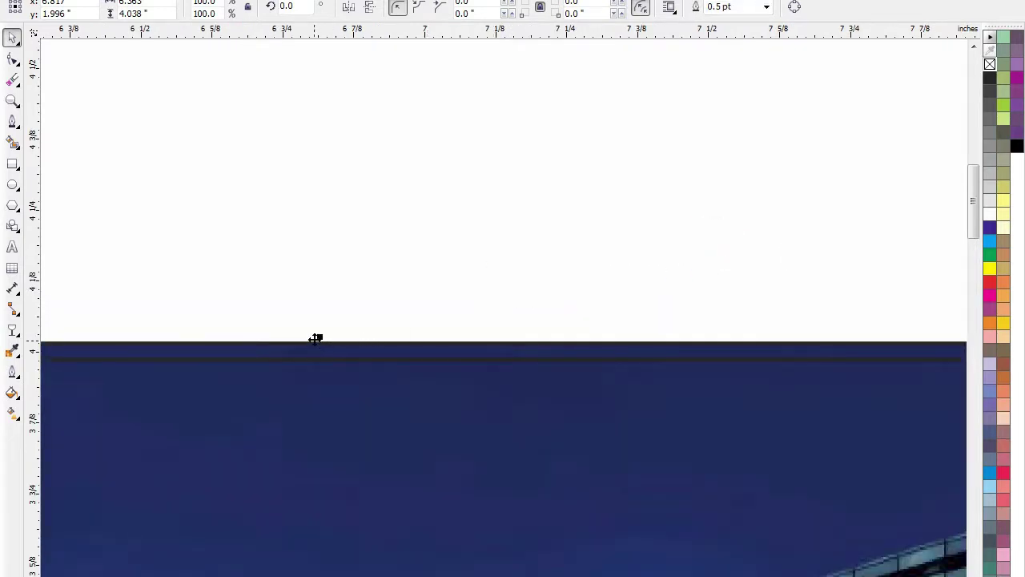
drag(319, 335, 319, 359)
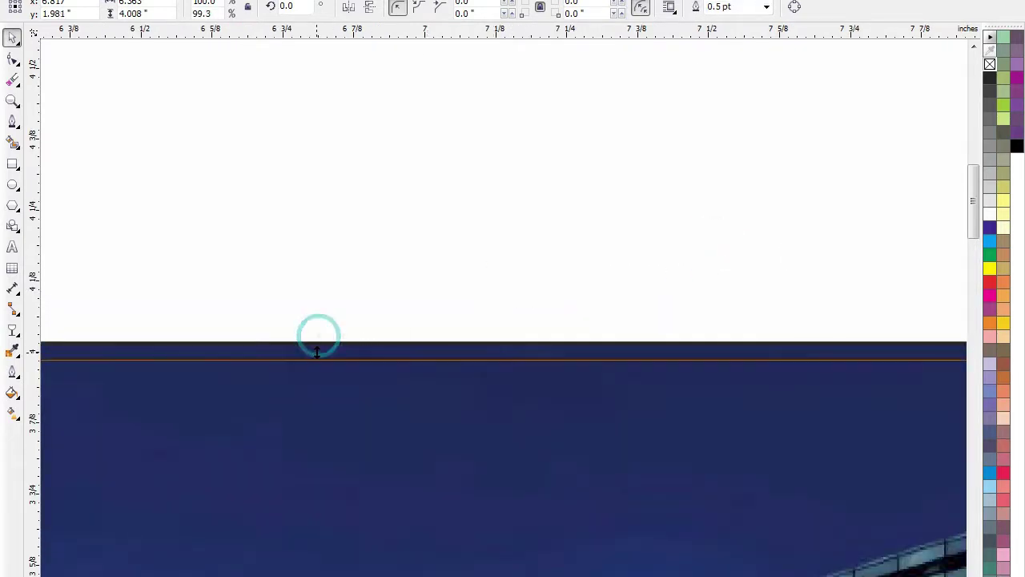
click(379, 295)
scroll(366, 318, down, 2)
scroll(626, 354, down, 1)
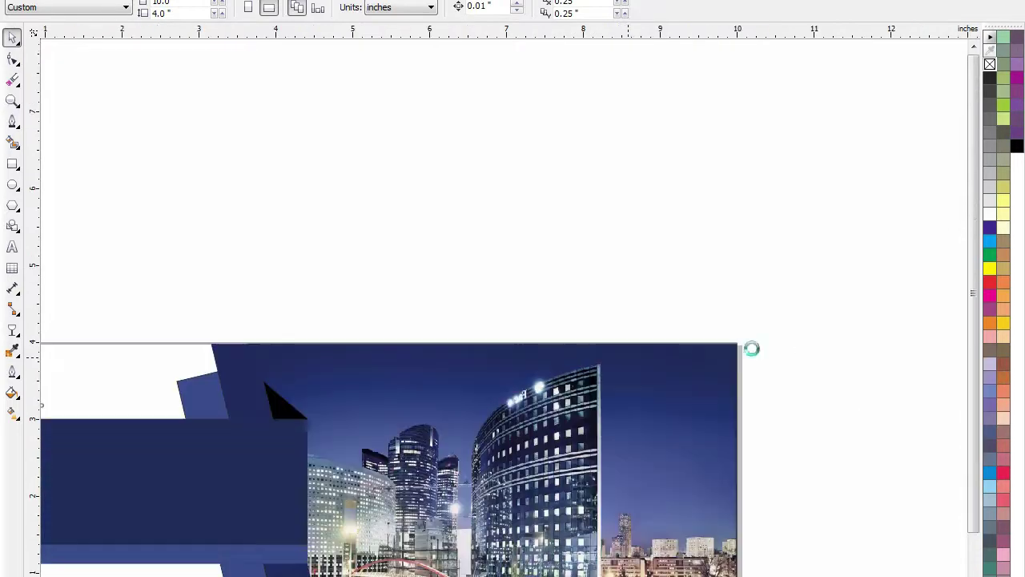
PowerClip the city photo's frame inside the page-sized rectangle
key(F2)
drag(815, 311, 4, 574)
scroll(885, 389, down, 2)
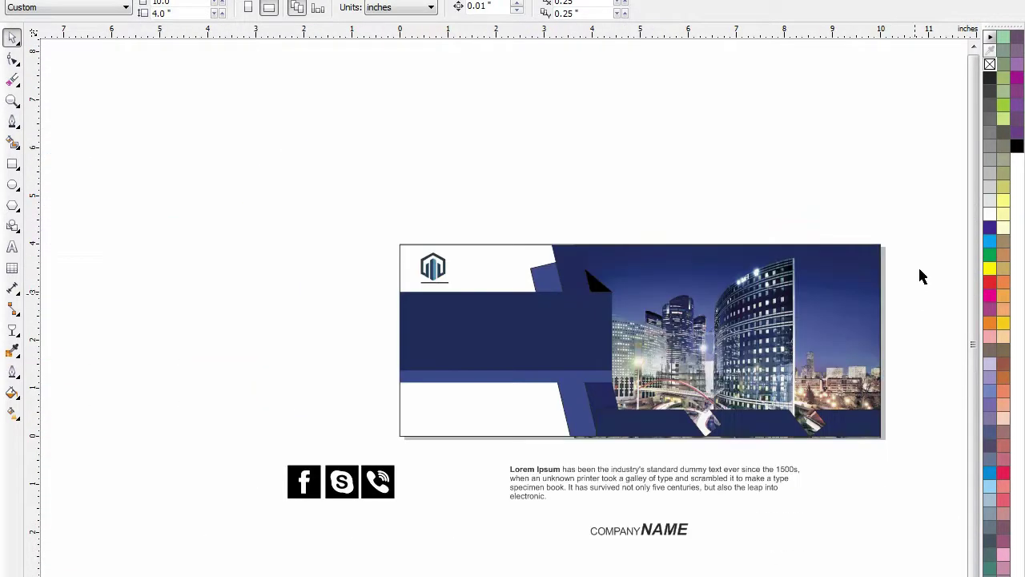
key(F2)
drag(918, 222, 352, 456)
click(720, 249)
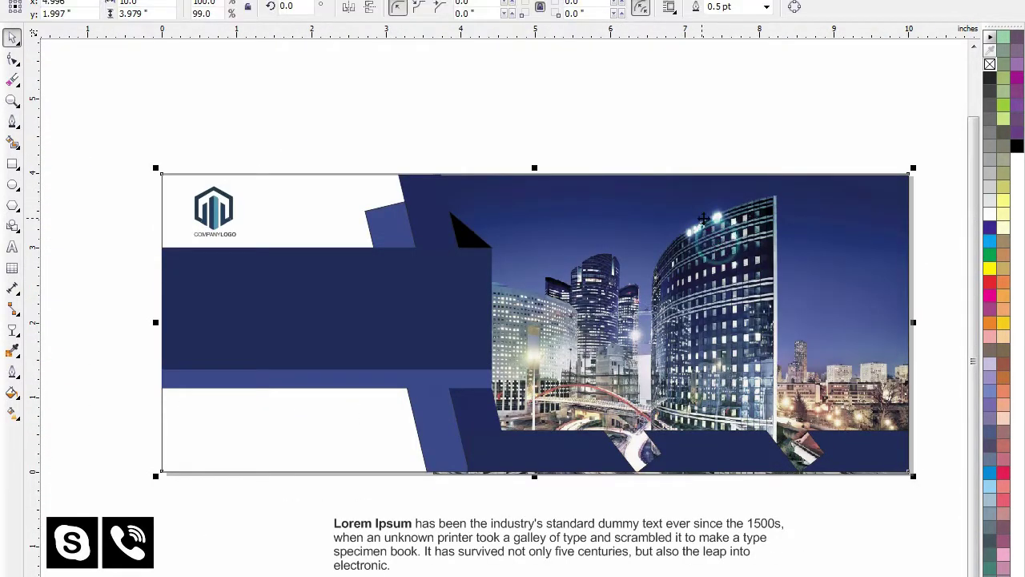
click(705, 212)
ctrl+click(705, 206)
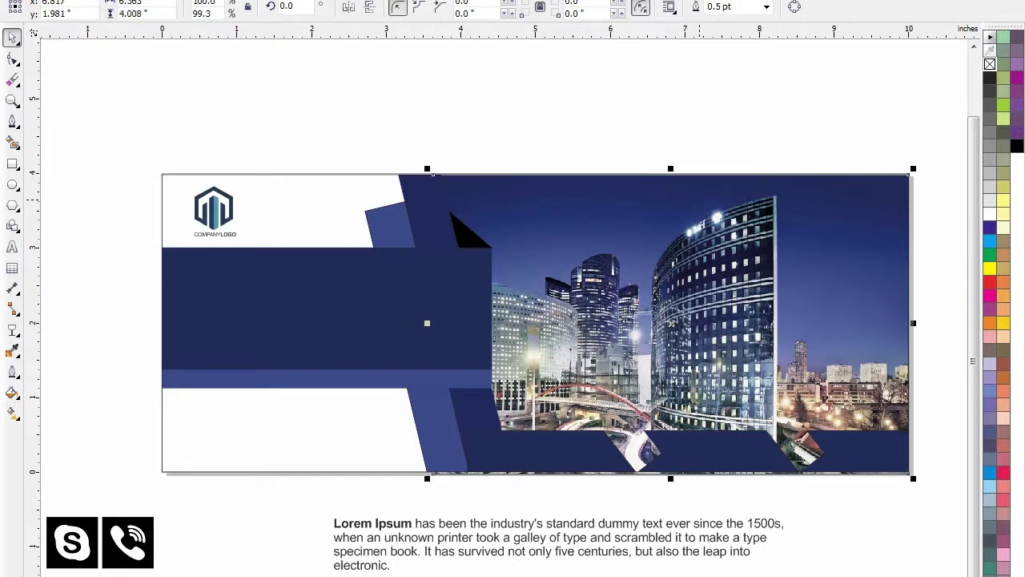
click(230, 0)
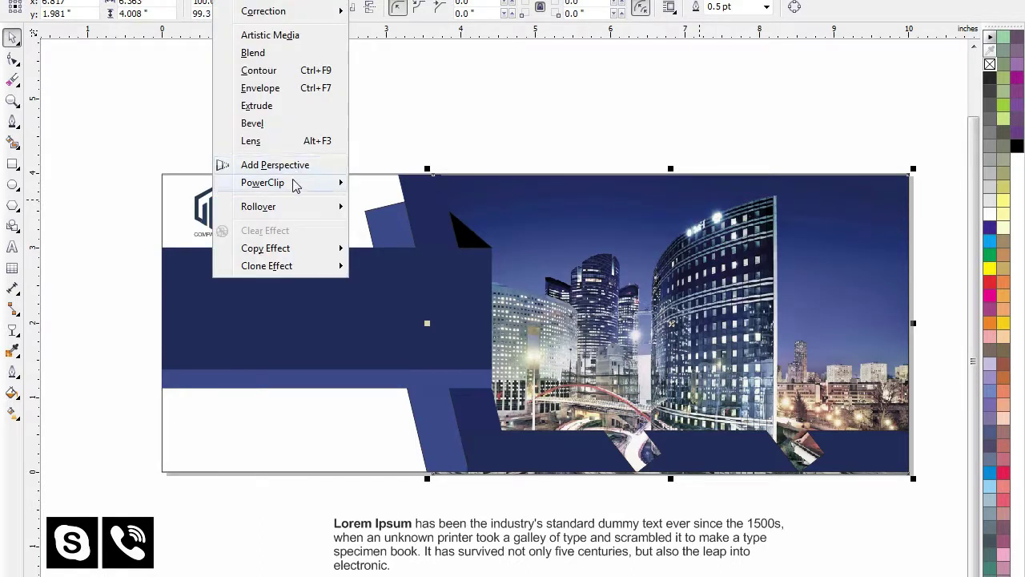
mouse_move(293, 182)
click(389, 184)
click(291, 182)
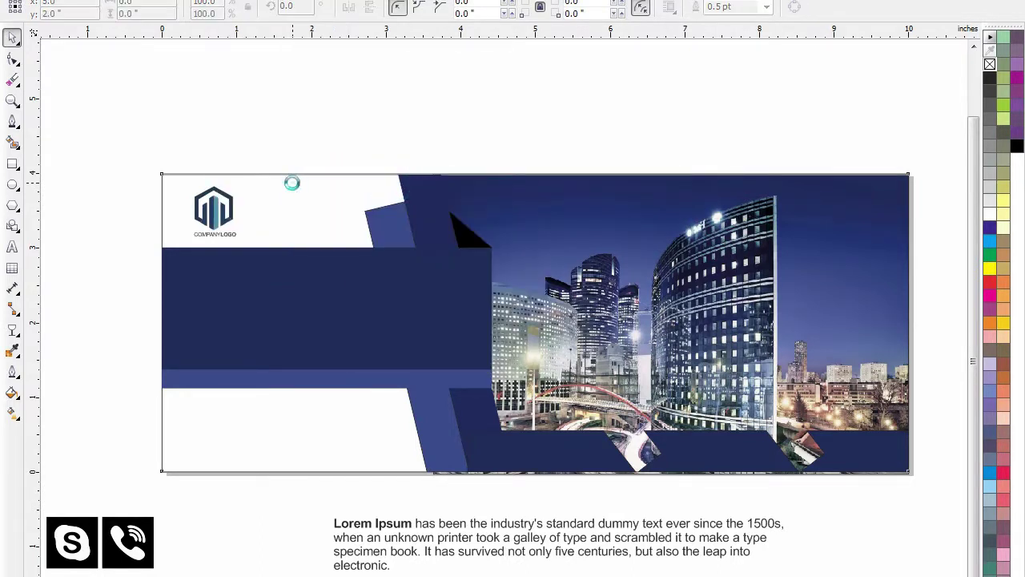
click(432, 85)
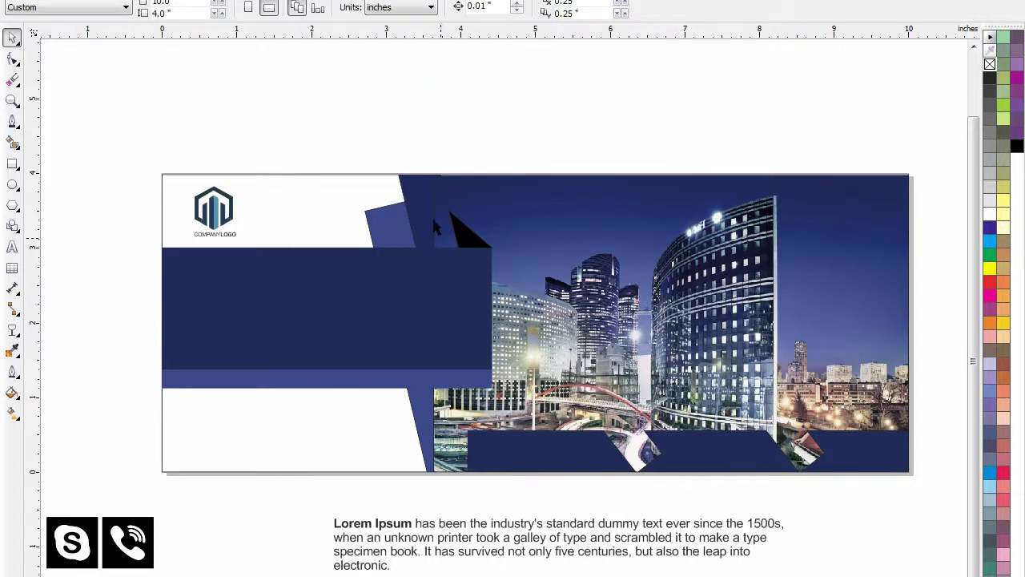
Place the city photo's frame behind the tilted blue bars
click(554, 202)
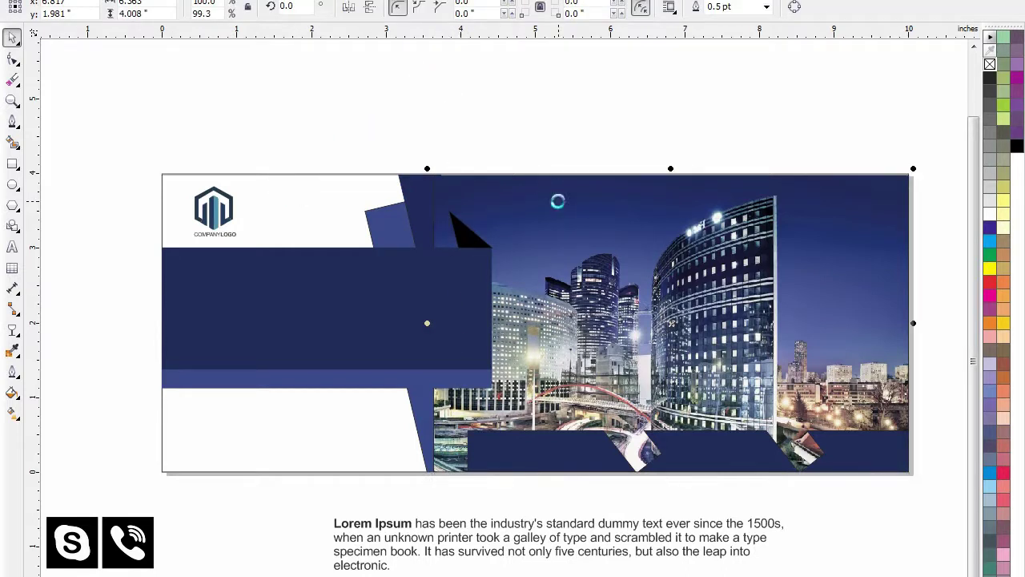
click(619, 112)
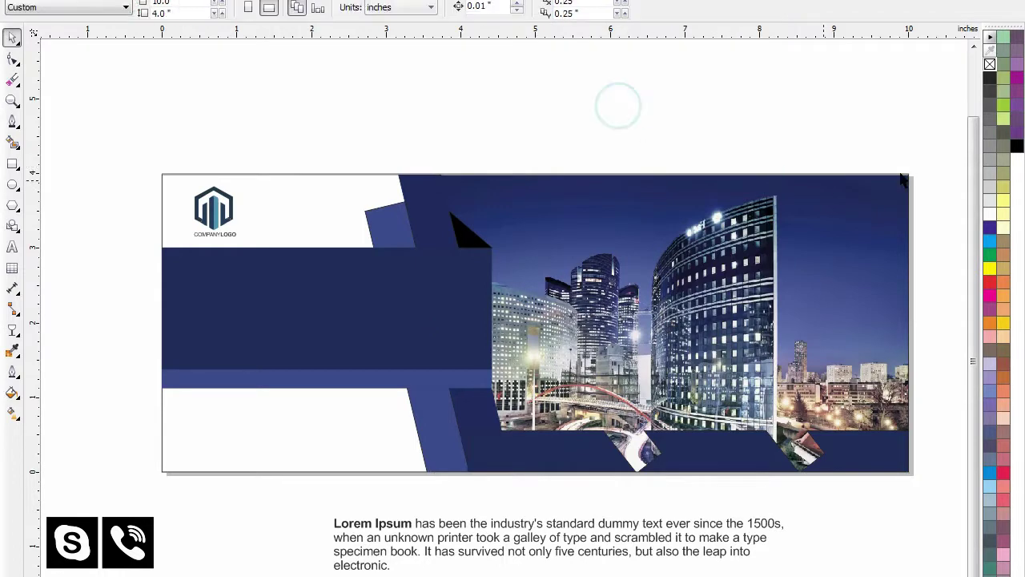
drag(923, 151, 70, 542)
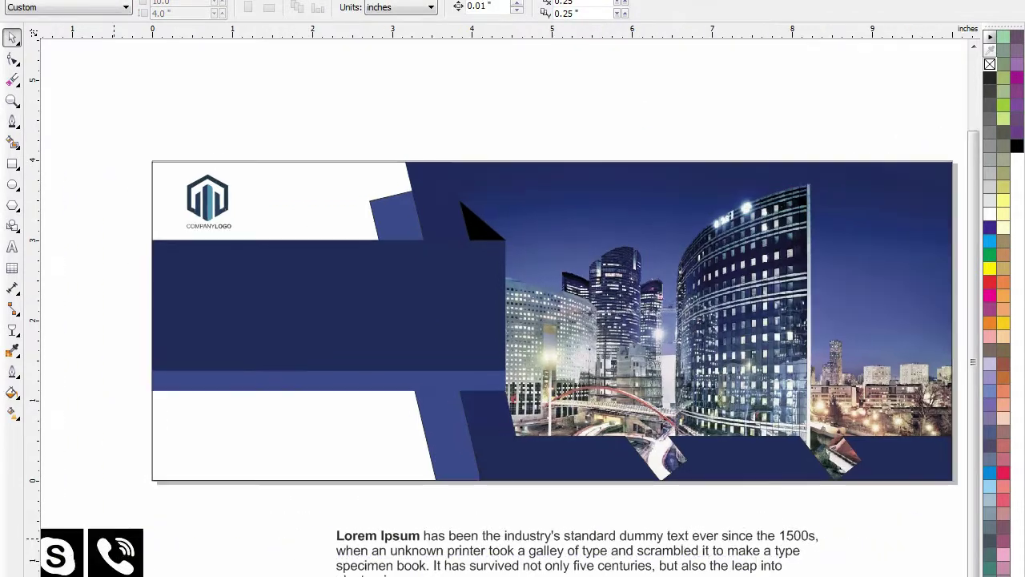
Duplicate the lighter blue horizontal strip onto the photo's lower edge and stretch it toward the page's right edge, about 5.79 inches wide
click(286, 383)
drag(320, 399, 618, 433)
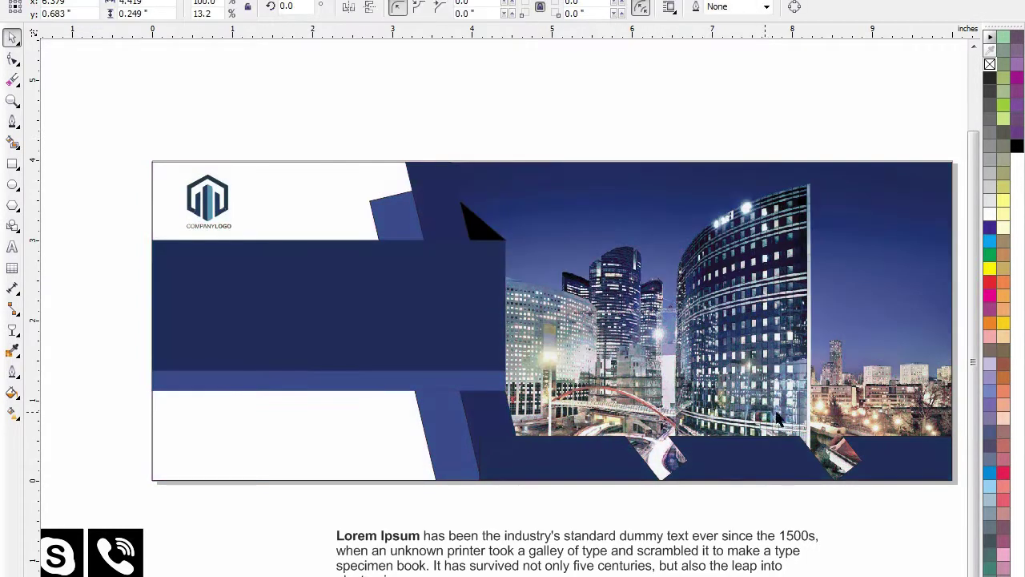
drag(843, 428, 953, 416)
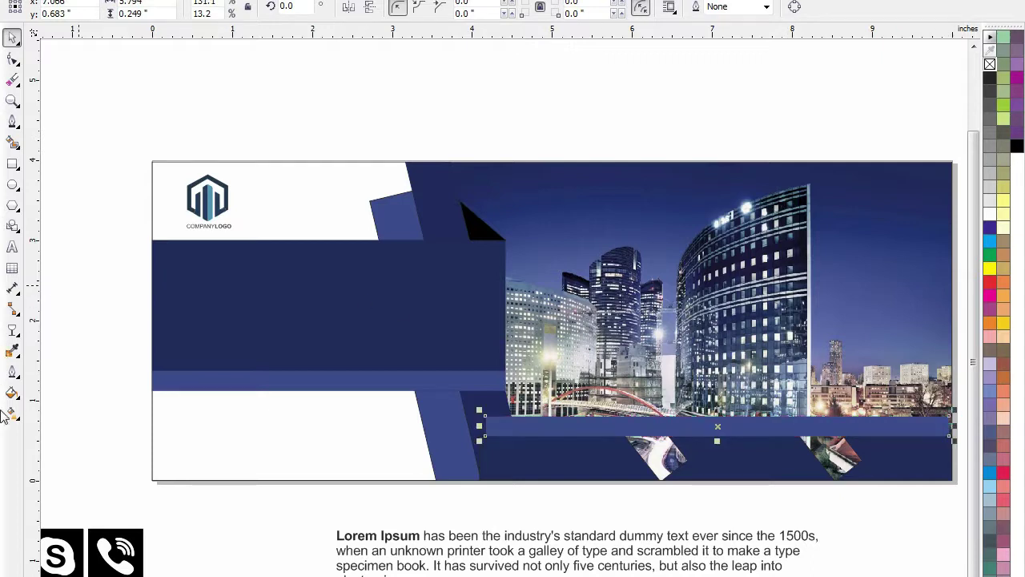
Apply a uniform transparency of 45 to the strip over the photo
click(13, 332)
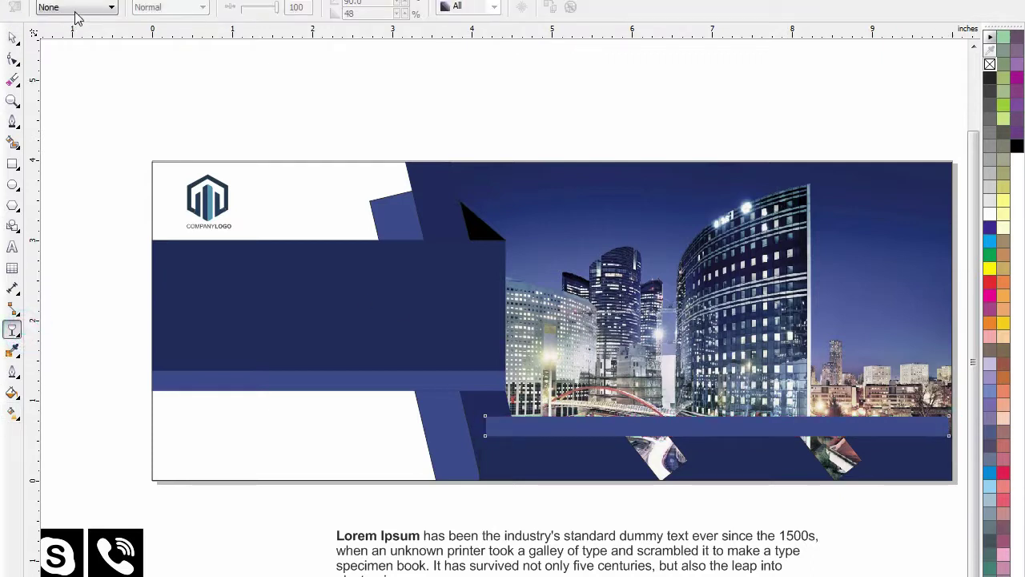
click(76, 8)
click(60, 34)
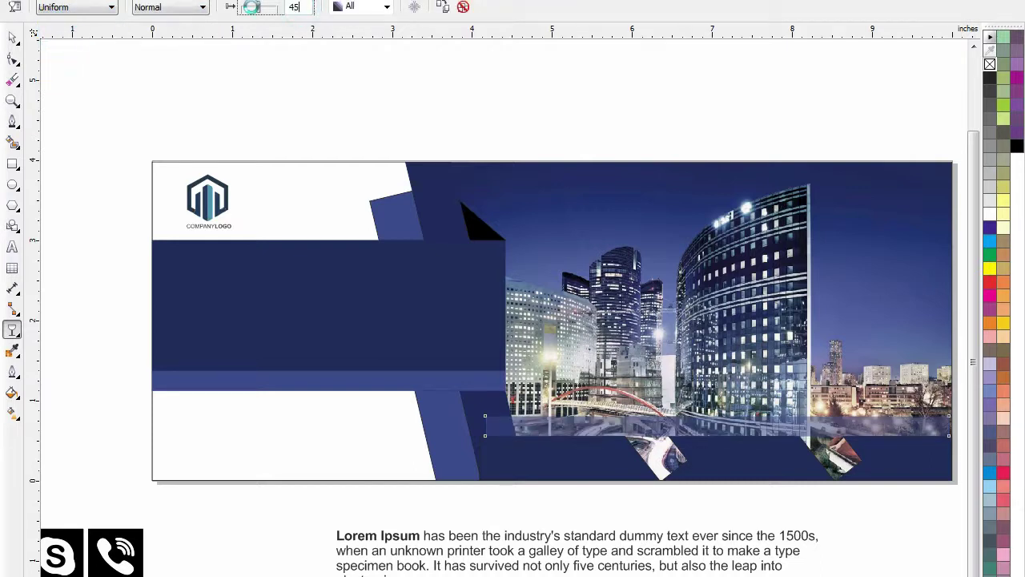
Extend the transparent strip upward until it is about 0.4 inch high
key(F2)
drag(879, 350, 343, 525)
click(12, 39)
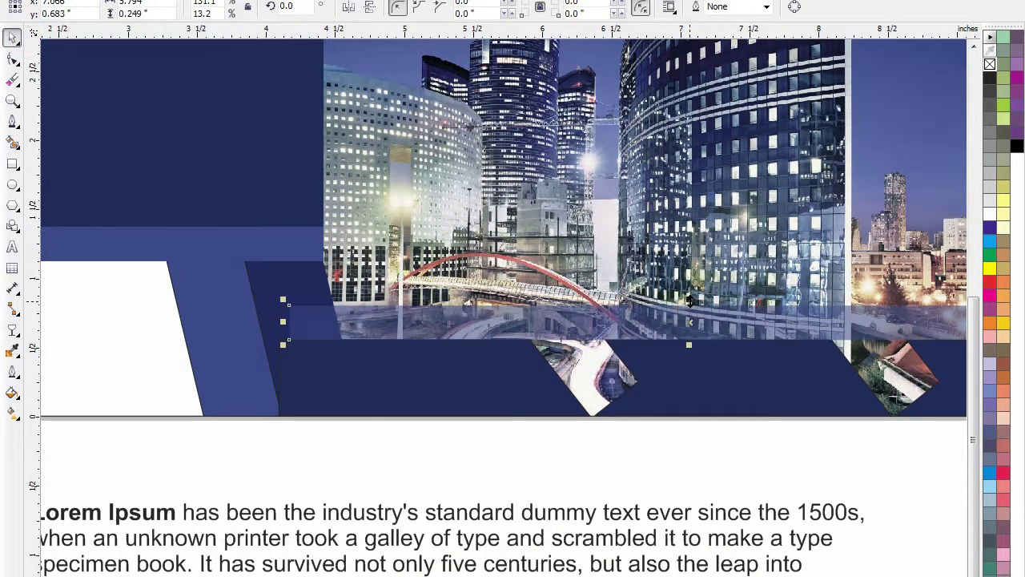
drag(690, 300, 691, 278)
key(F3)
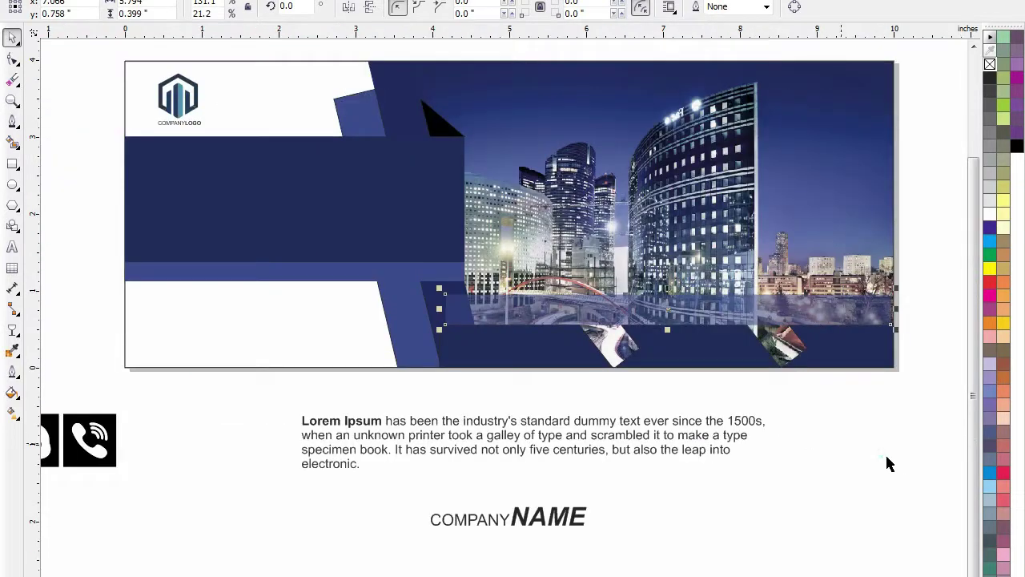
click(891, 458)
PowerClip the transparent strip inside the page-sized rectangle
key(F2)
drag(896, 463, 8, 50)
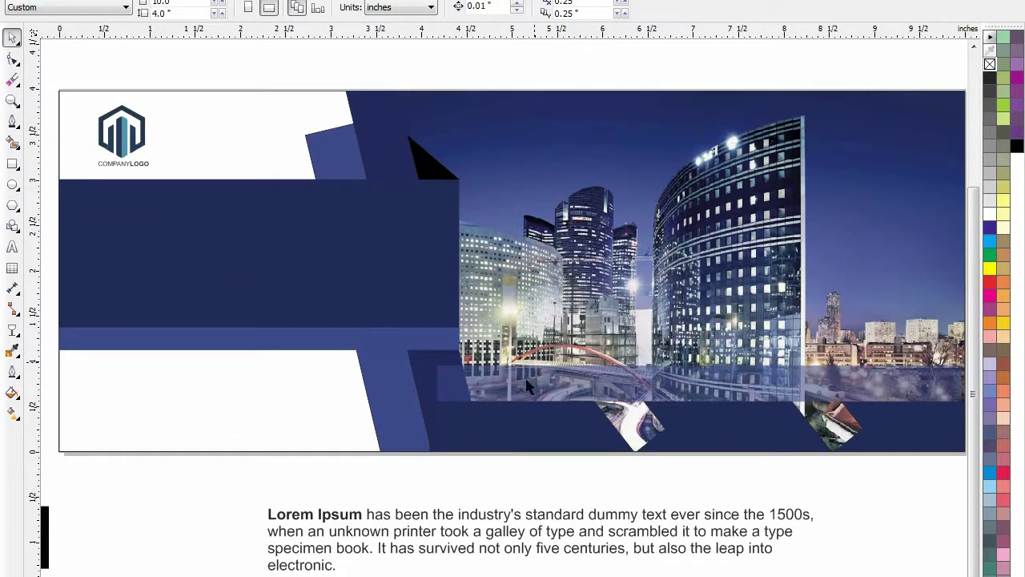
click(512, 390)
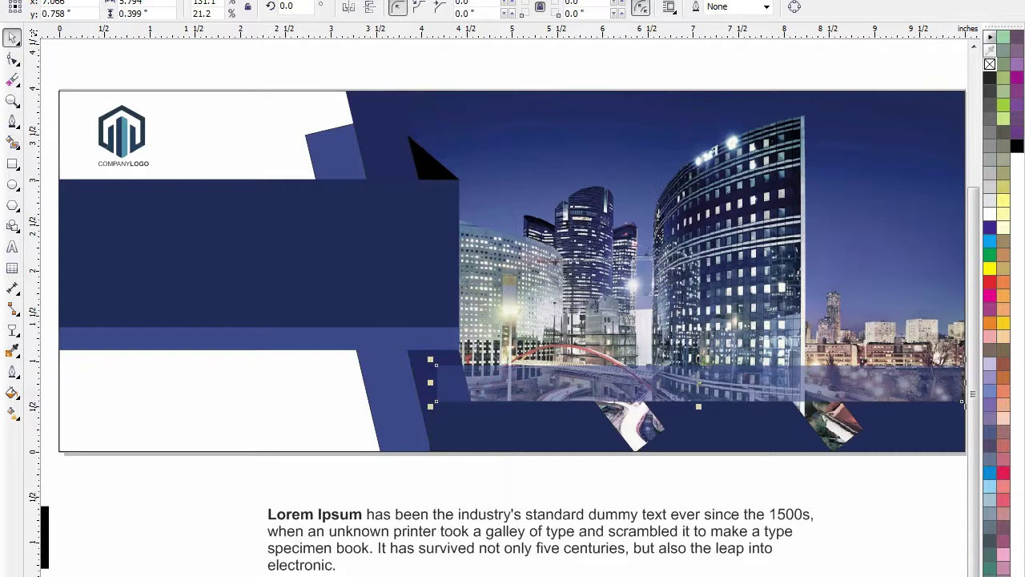
click(135, 0)
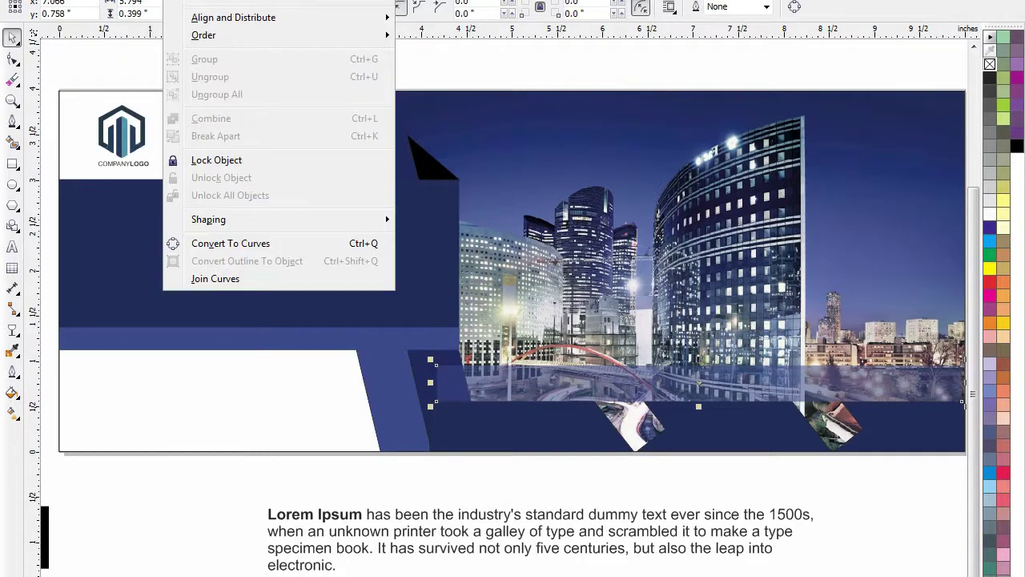
mouse_move(229, 0)
mouse_move(286, 183)
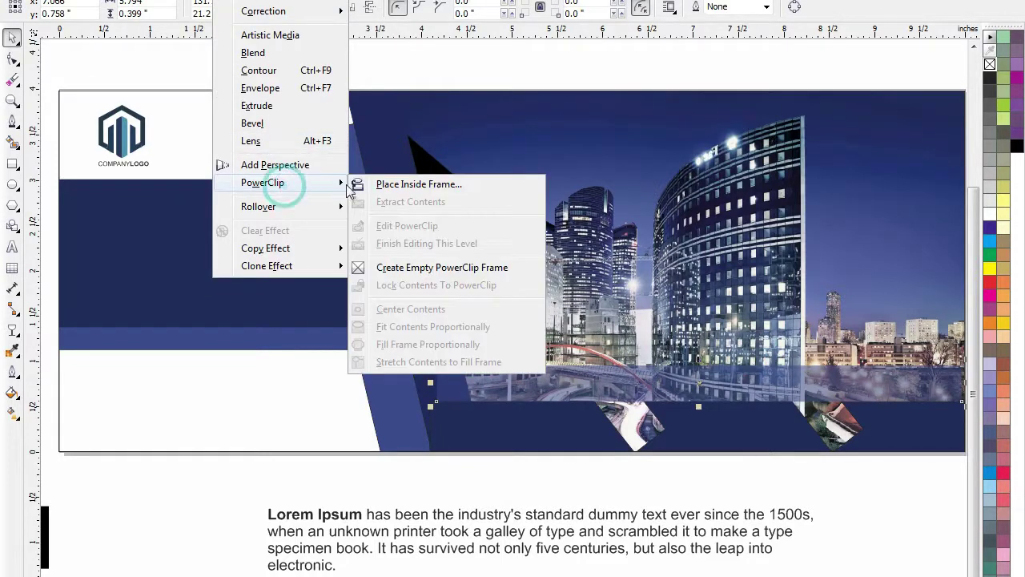
click(365, 185)
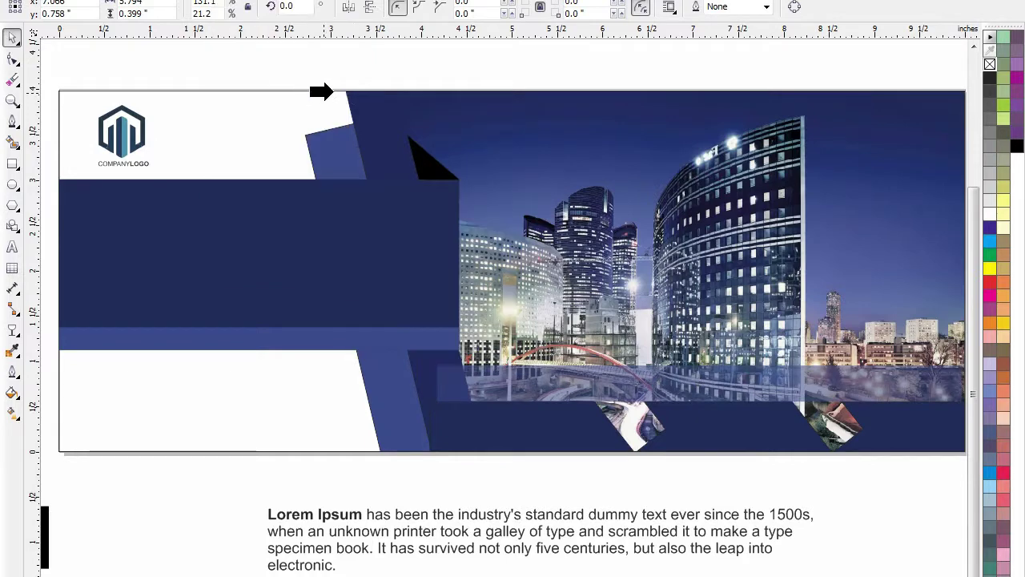
click(430, 94)
click(191, 529)
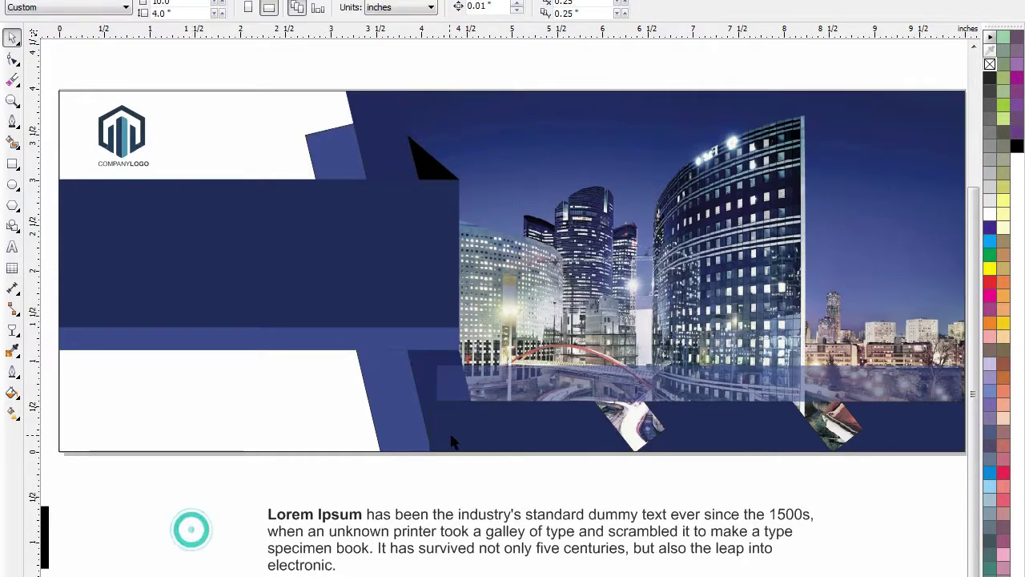
Move the row of three social icons into the white area at the banner's lower left
scroll(451, 435, down, 2)
drag(684, 439, 846, 517)
drag(33, 150, 285, 436)
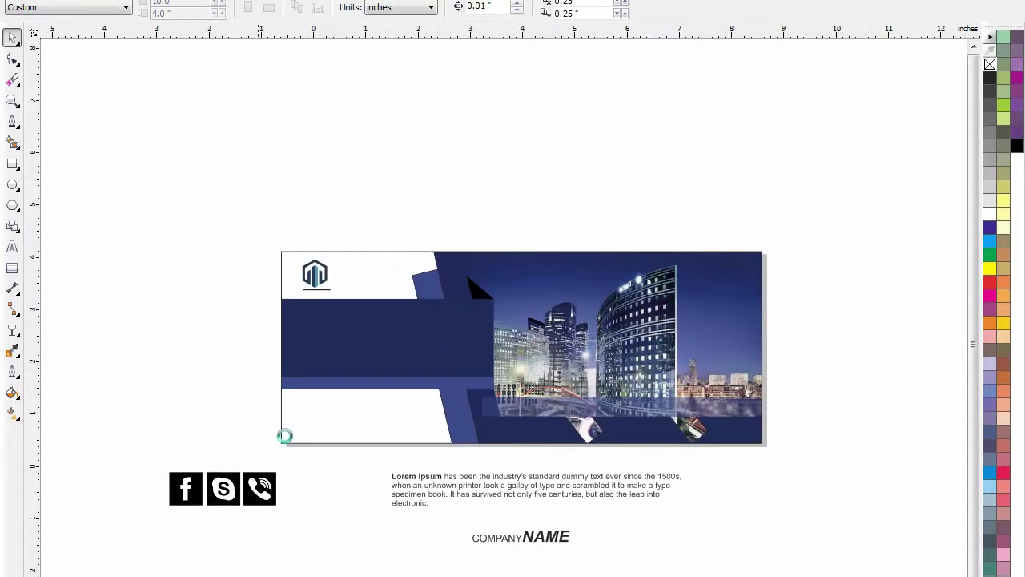
drag(324, 486, 172, 549)
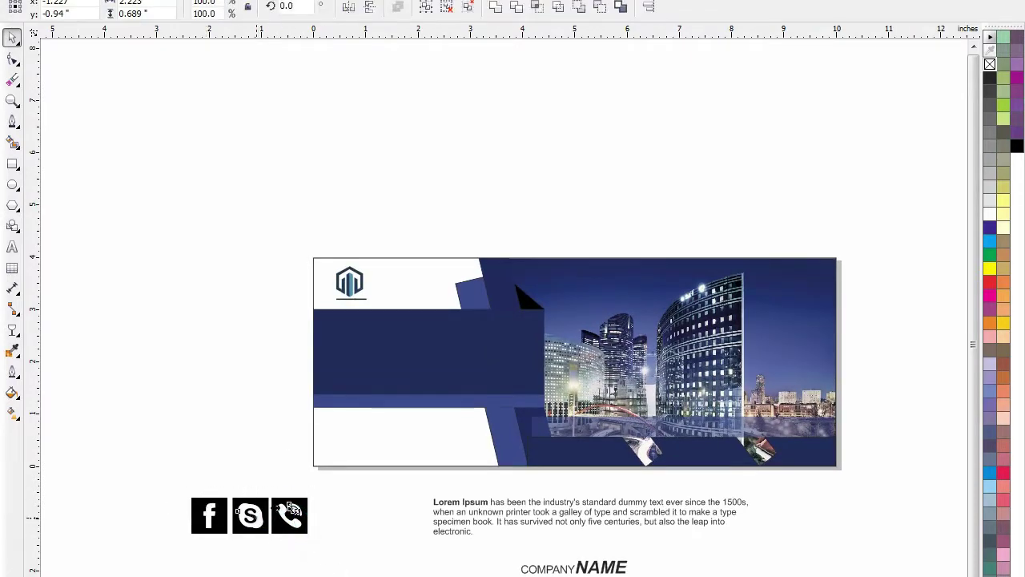
drag(250, 515, 379, 439)
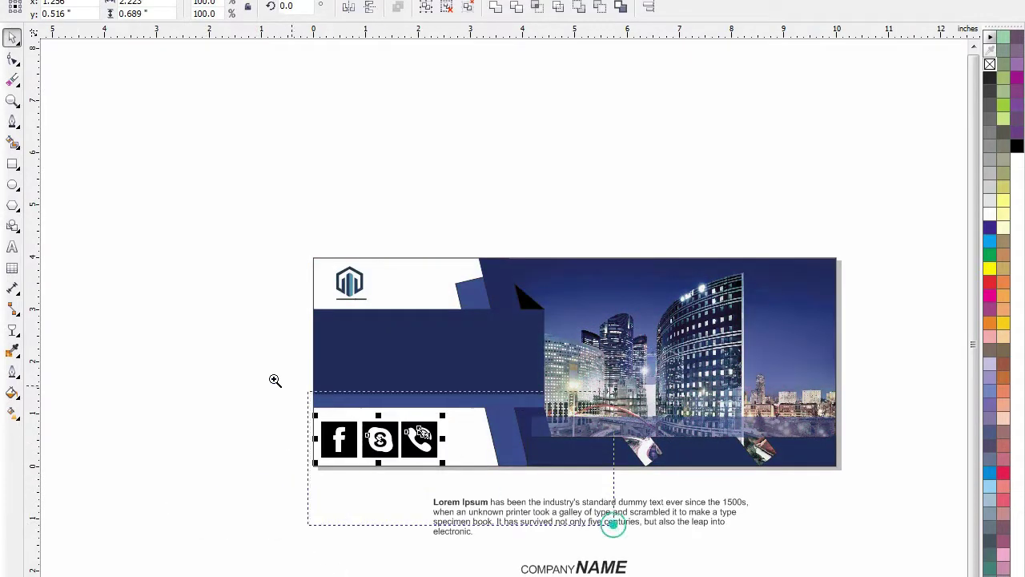
Shrink the social icon row to about 1.24 × 0.39 inches and raise it to about 0.72 inch above the page's lower edge
click(405, 423)
drag(521, 274, 348, 342)
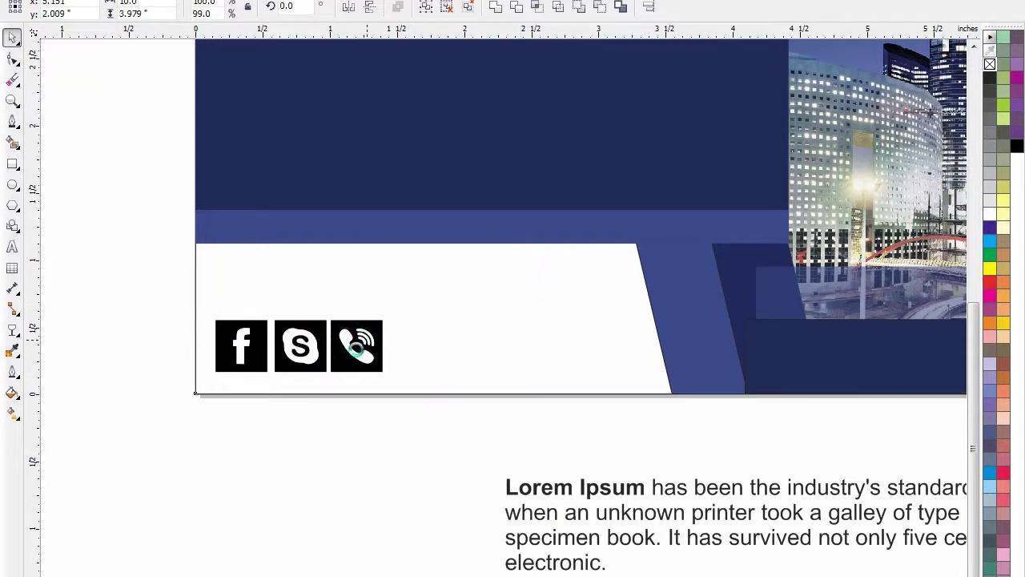
drag(121, 251, 443, 386)
drag(357, 333, 357, 285)
click(133, 276)
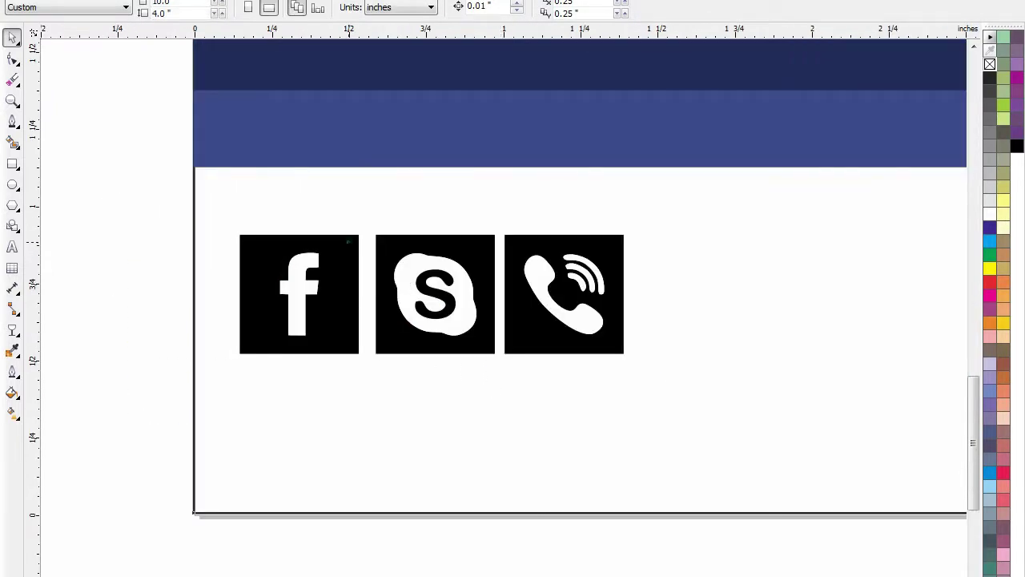
Ungroup all the objects in the three social icons
click(348, 242)
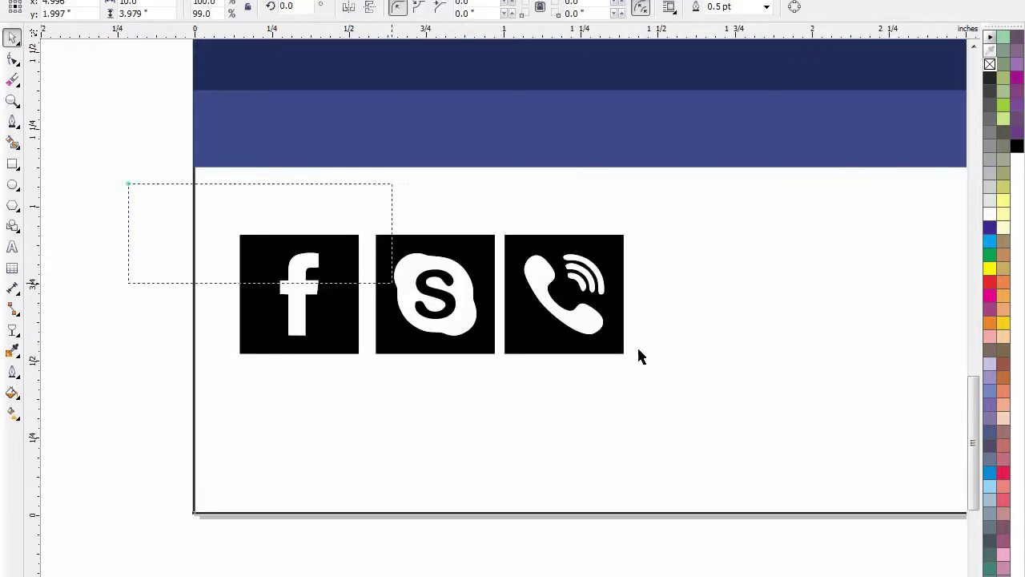
drag(639, 356, 641, 358)
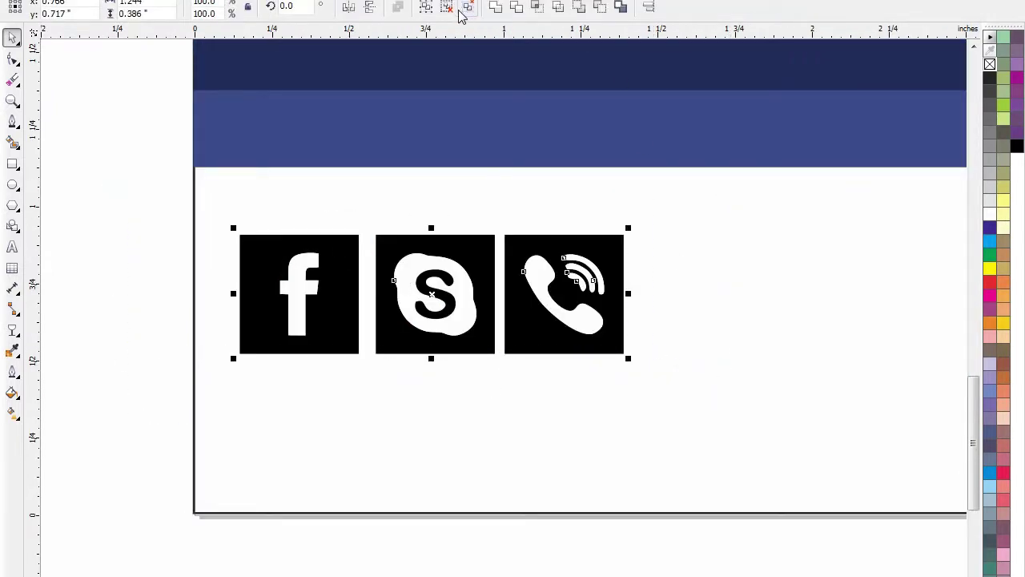
click(137, 286)
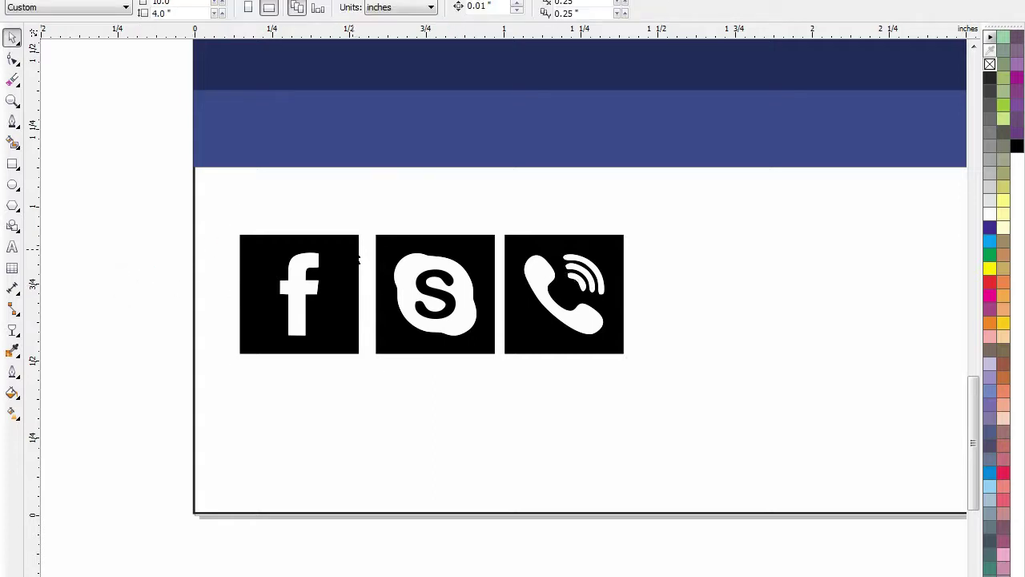
Try to recolor the Facebook icon's black square with dark blue sampled from the large rectangle
click(335, 250)
drag(67, 174, 683, 367)
click(12, 350)
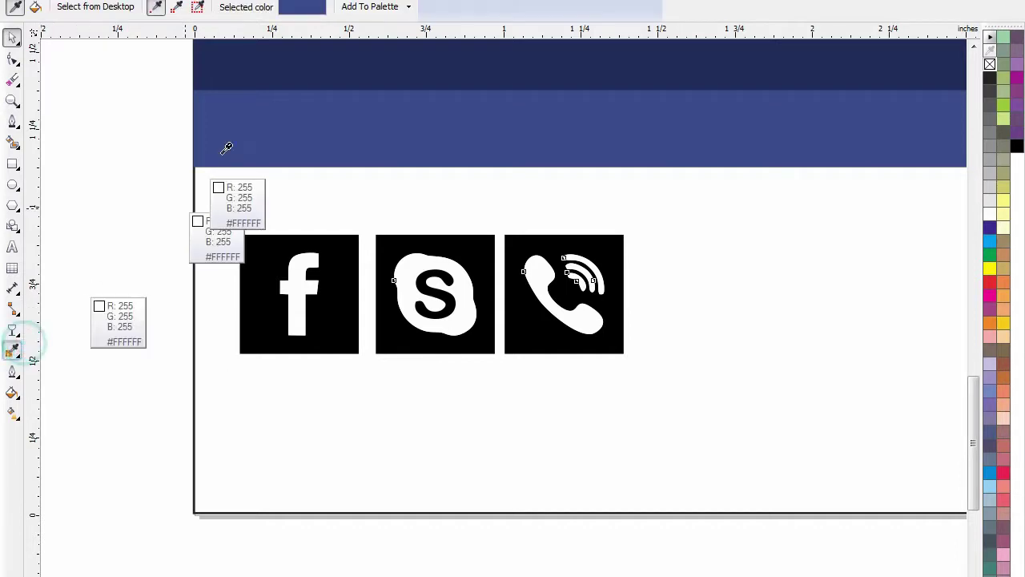
click(264, 72)
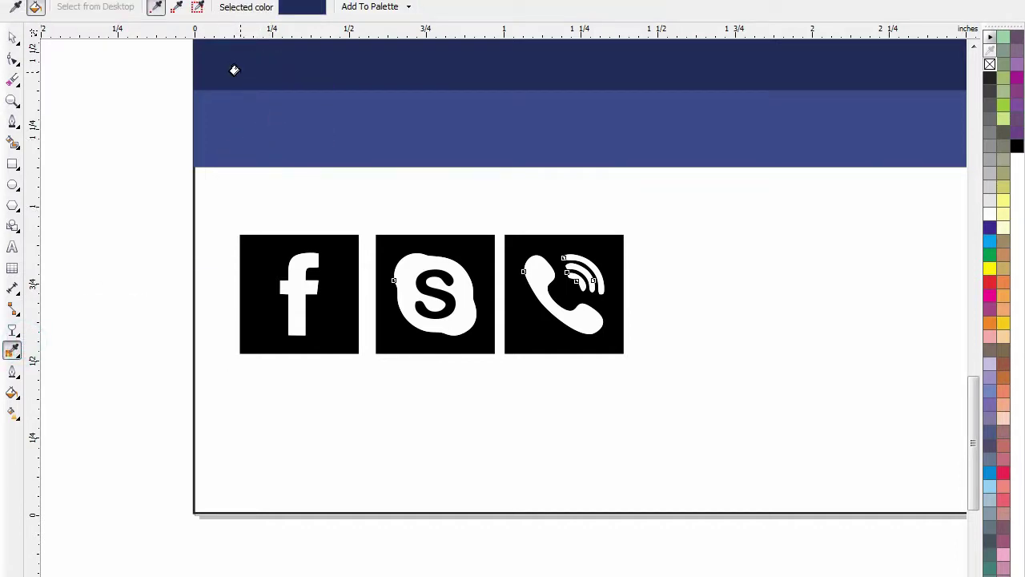
click(327, 249)
key(ctrl+z)
click(7, 39)
click(115, 294)
Move the three social icons straight down, off the banner, below its lower-left corner
scroll(154, 294, down, 1)
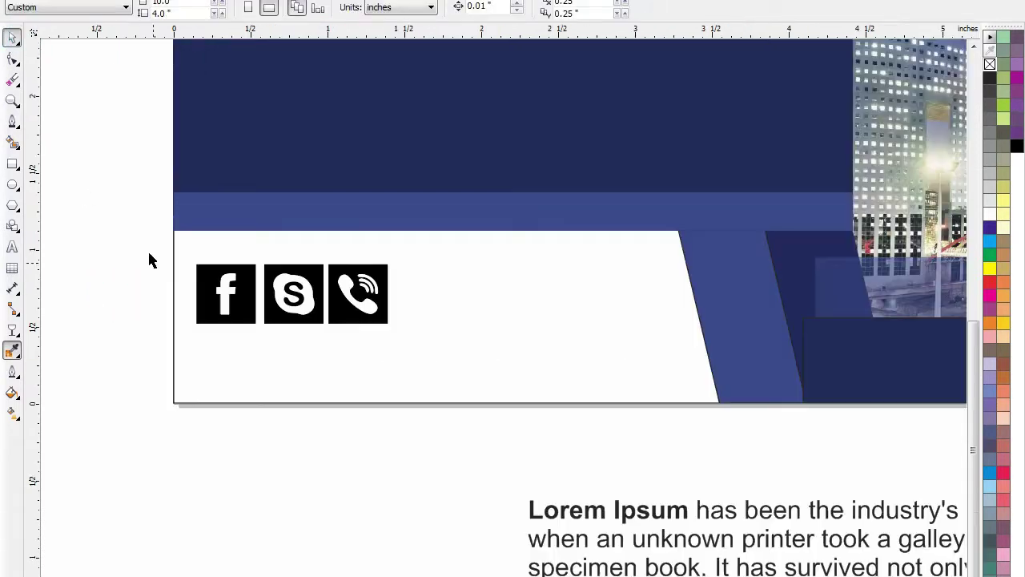
drag(144, 243, 508, 380)
click(307, 387)
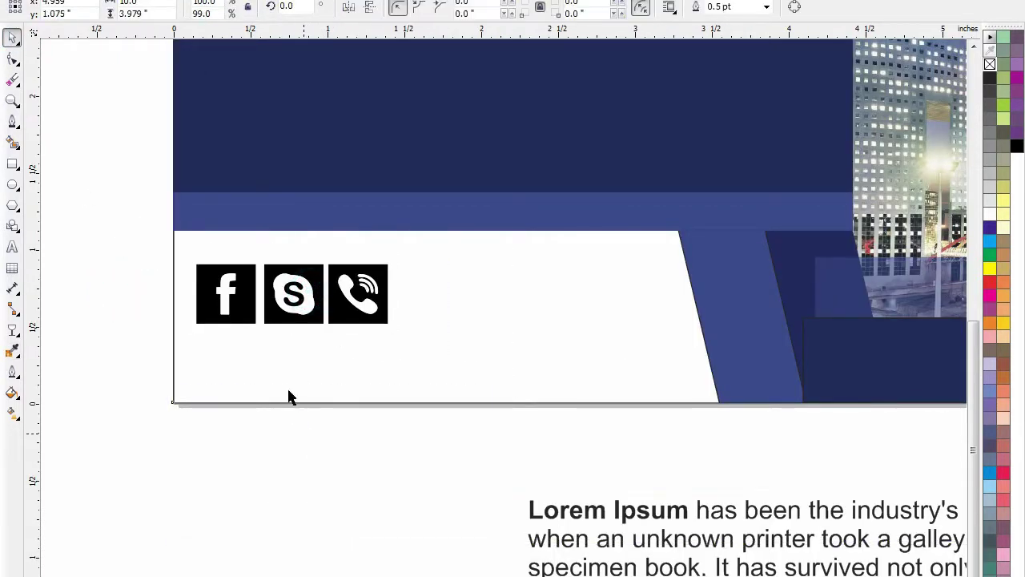
drag(359, 353, 392, 335)
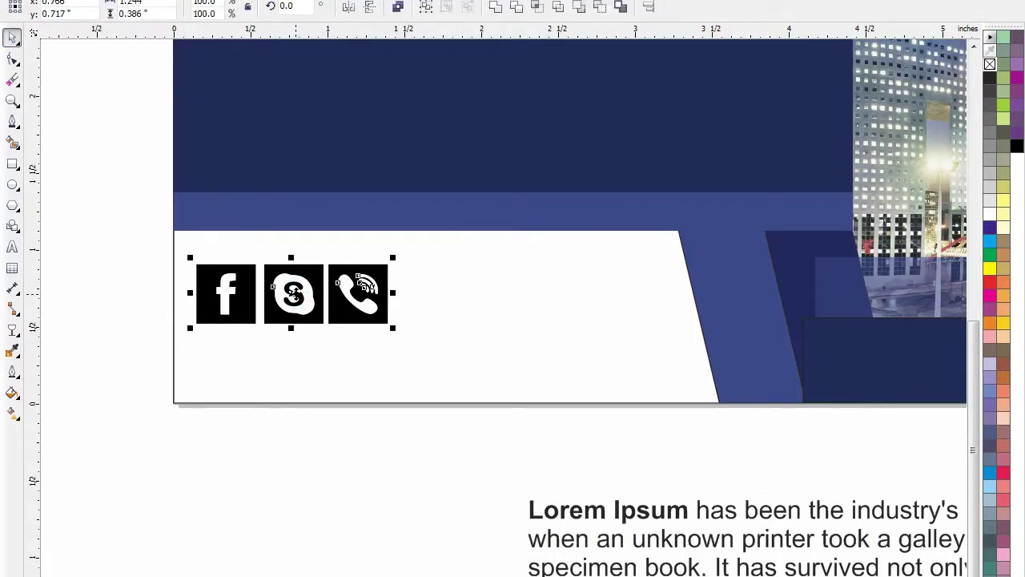
drag(294, 295, 290, 491)
click(431, 455)
Recolor the black squares of the three social icons by copying only the fill from the large dark blue rectangle
click(363, 483)
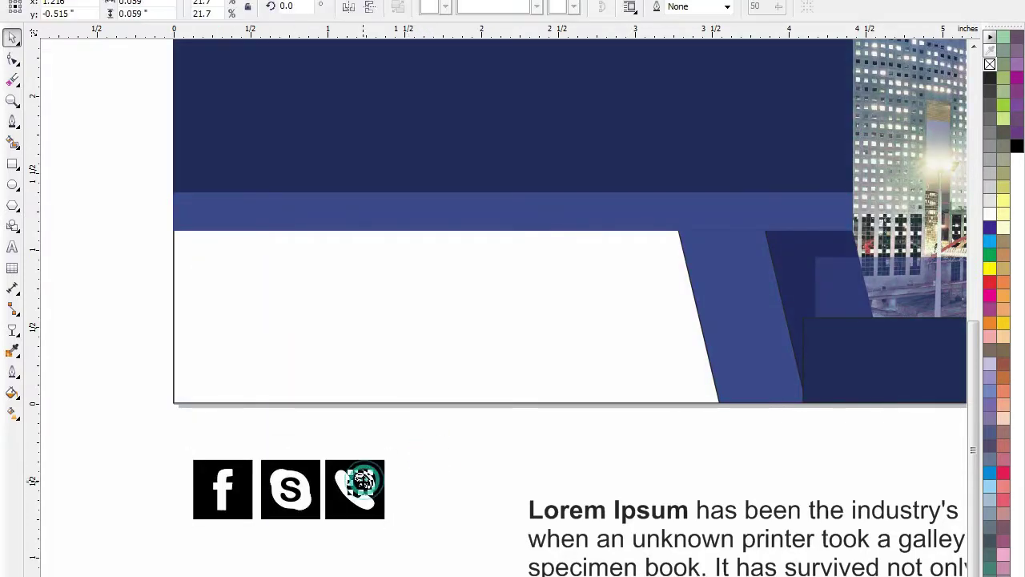
click(403, 450)
click(378, 465)
shift+click(311, 458)
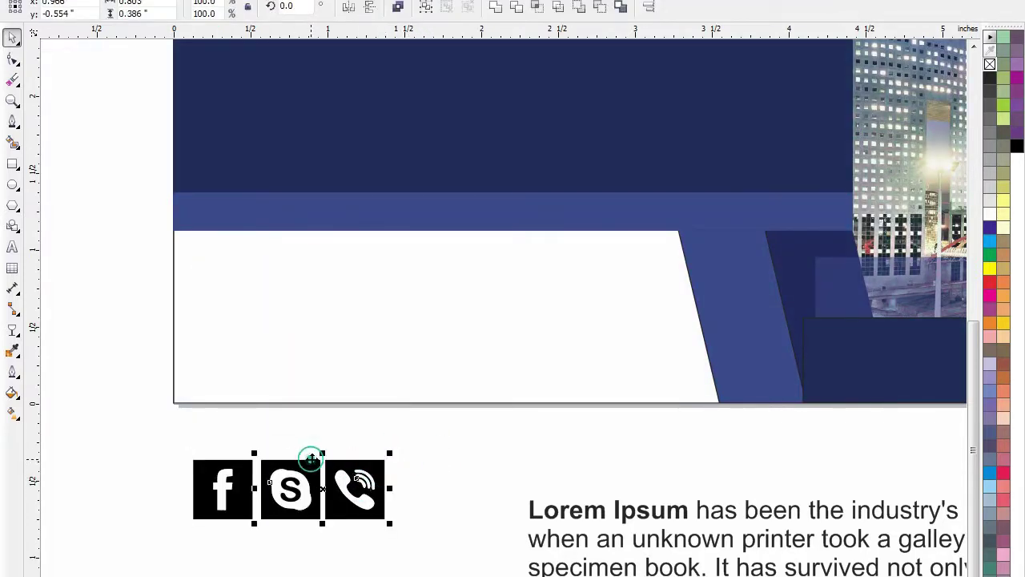
shift+click(250, 471)
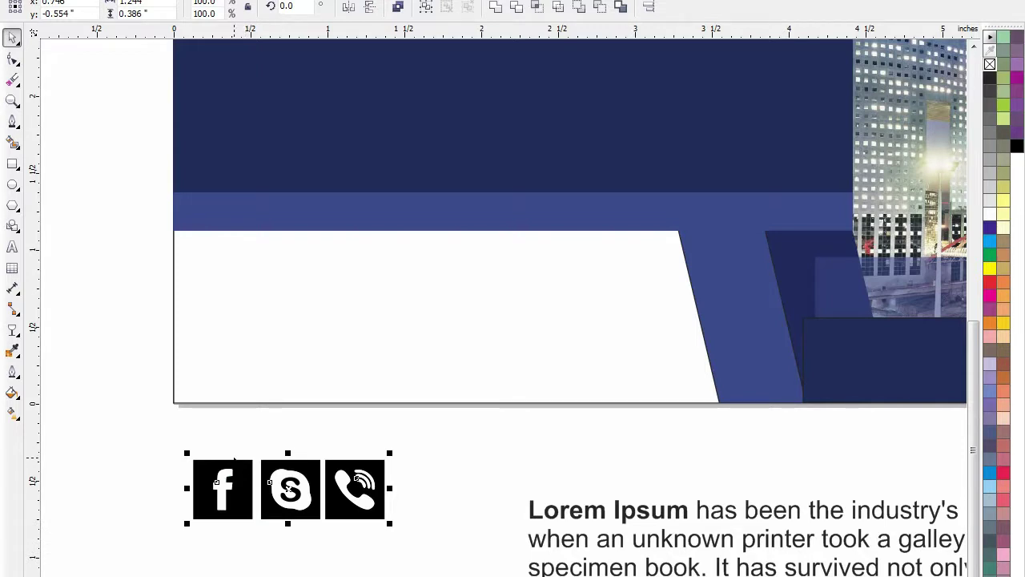
key(alt+c)
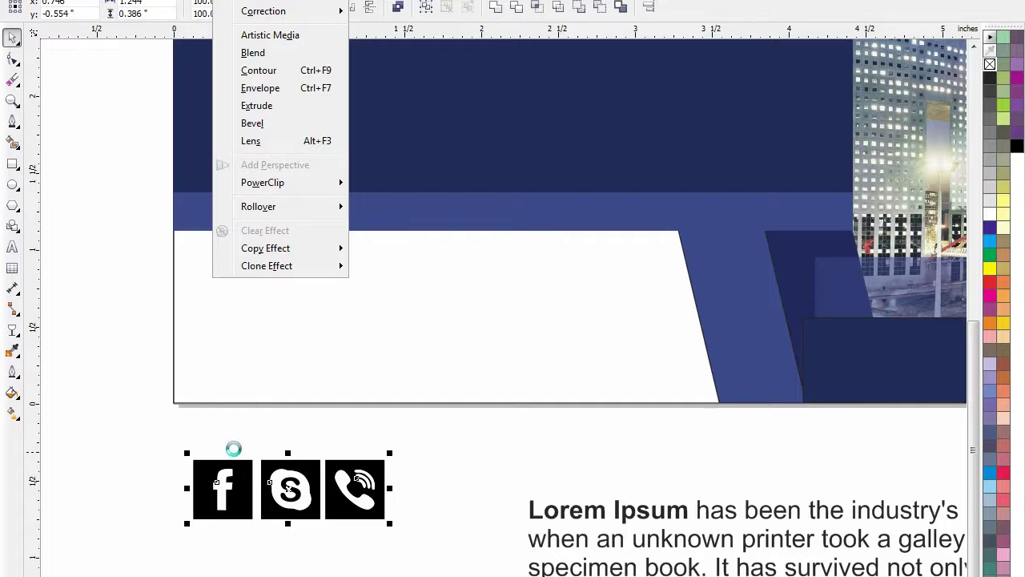
key(alt+x)
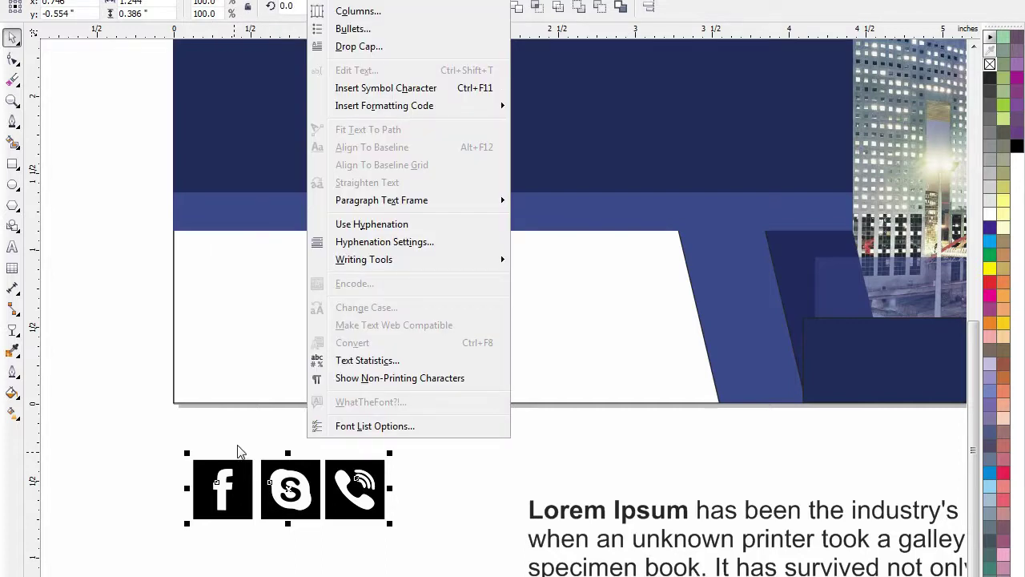
key(Escape)
key(alt+e)
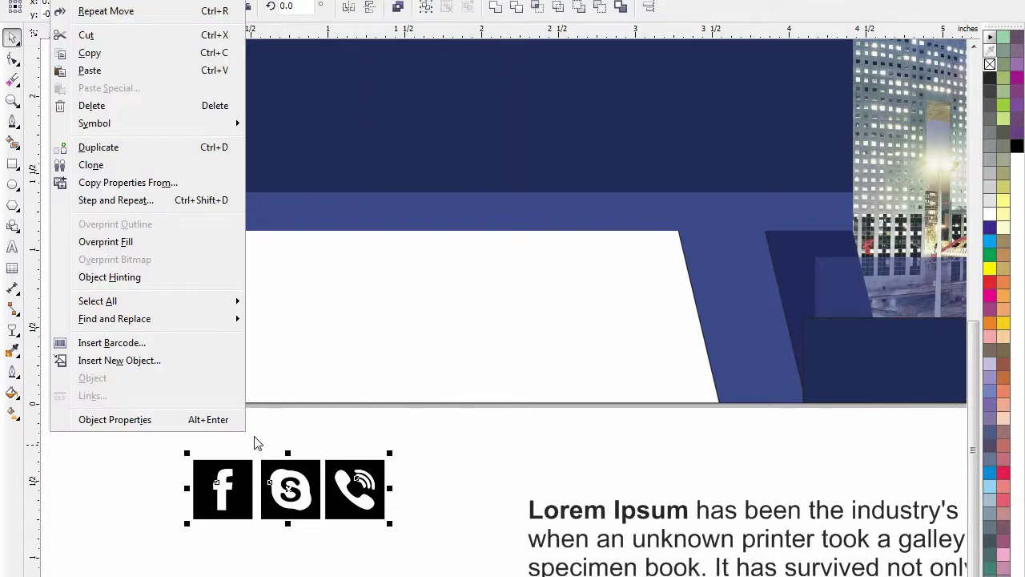
key(m)
click(396, 318)
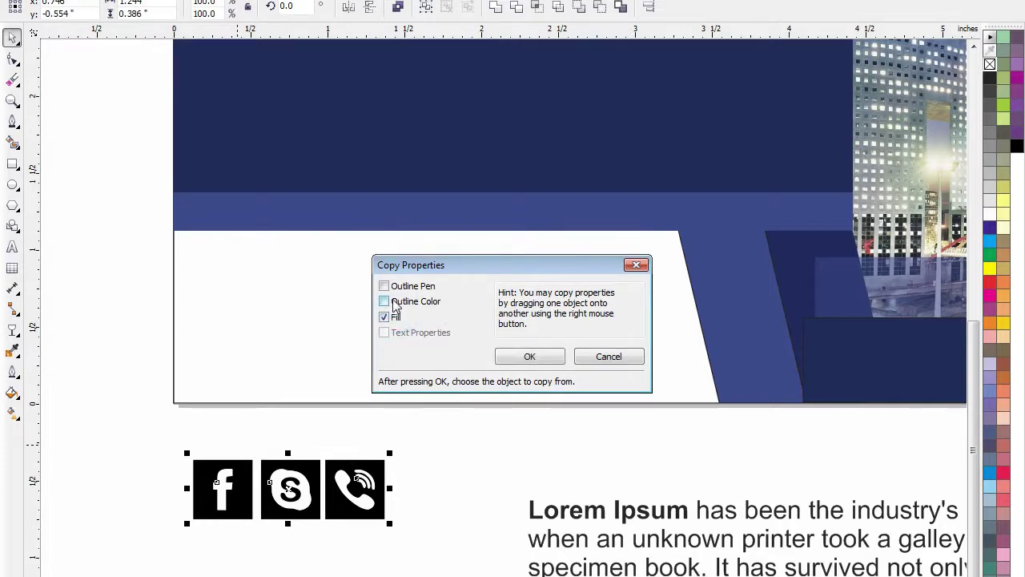
click(524, 358)
click(288, 139)
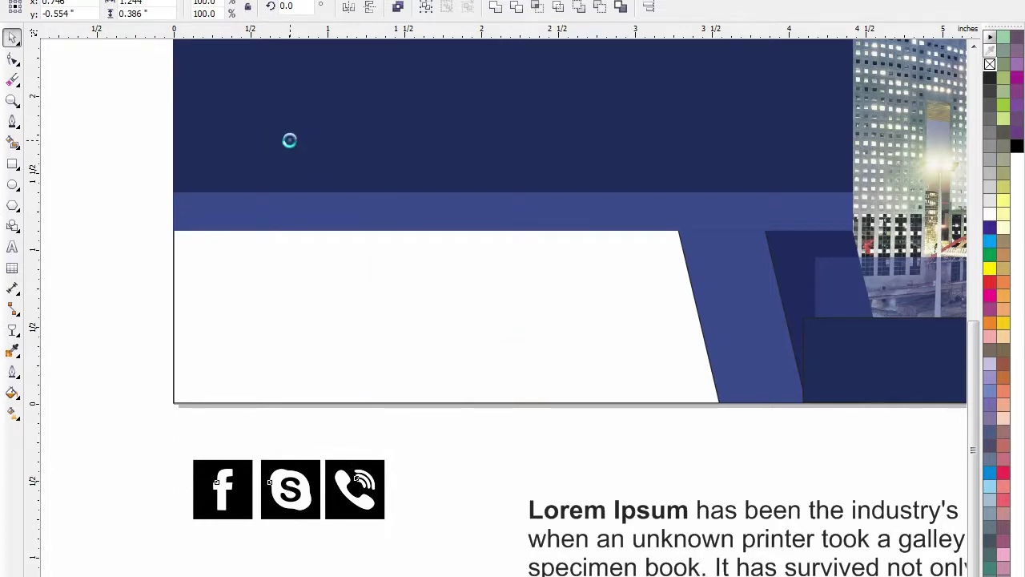
click(126, 424)
Move the COMPANY NAME text from below the banner onto the large dark blue rectangle
key(F2)
drag(863, 553, 133, 140)
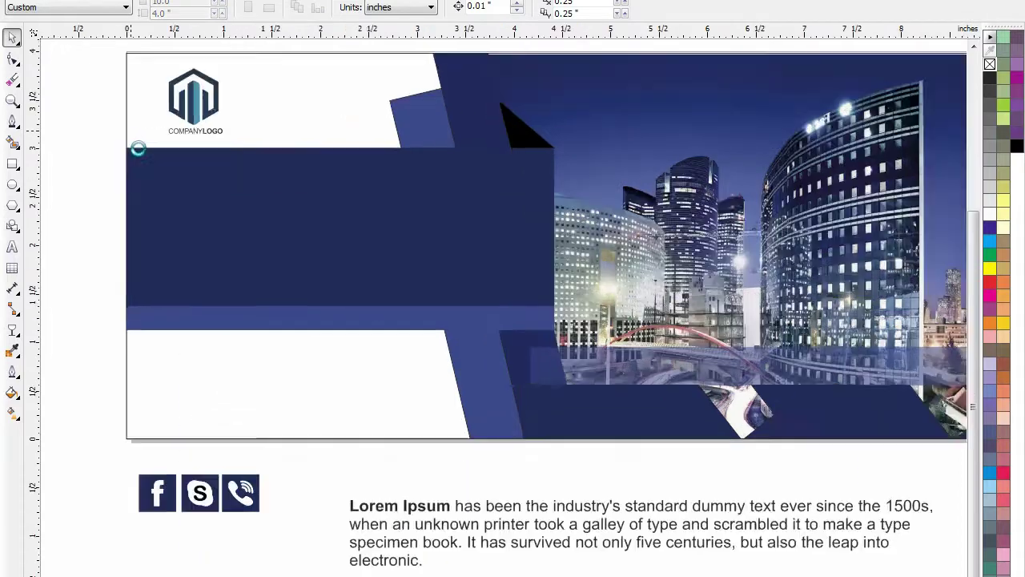
scroll(158, 191, down, 1)
key(F2)
drag(774, 121, 29, 440)
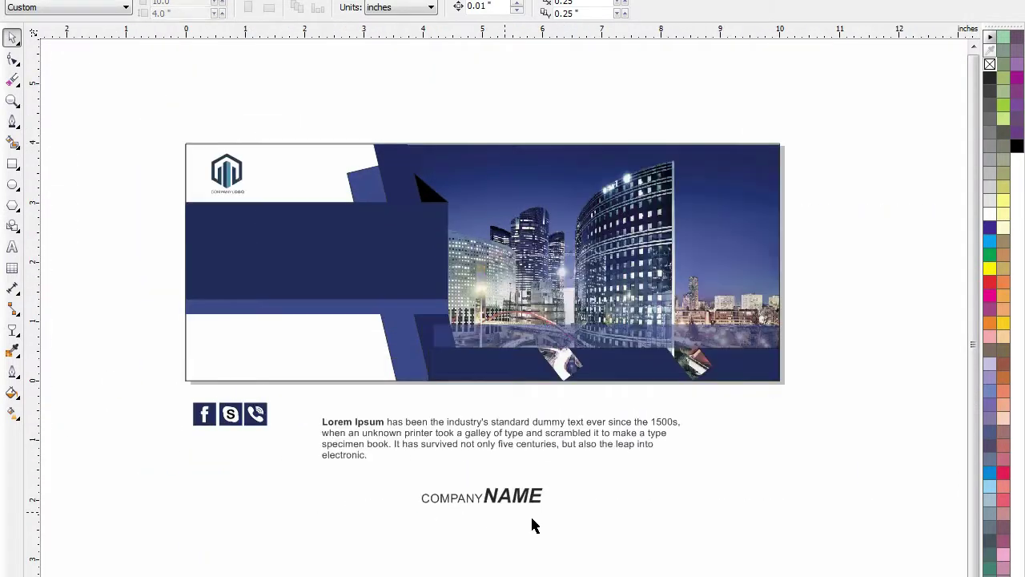
click(533, 518)
drag(478, 499, 270, 250)
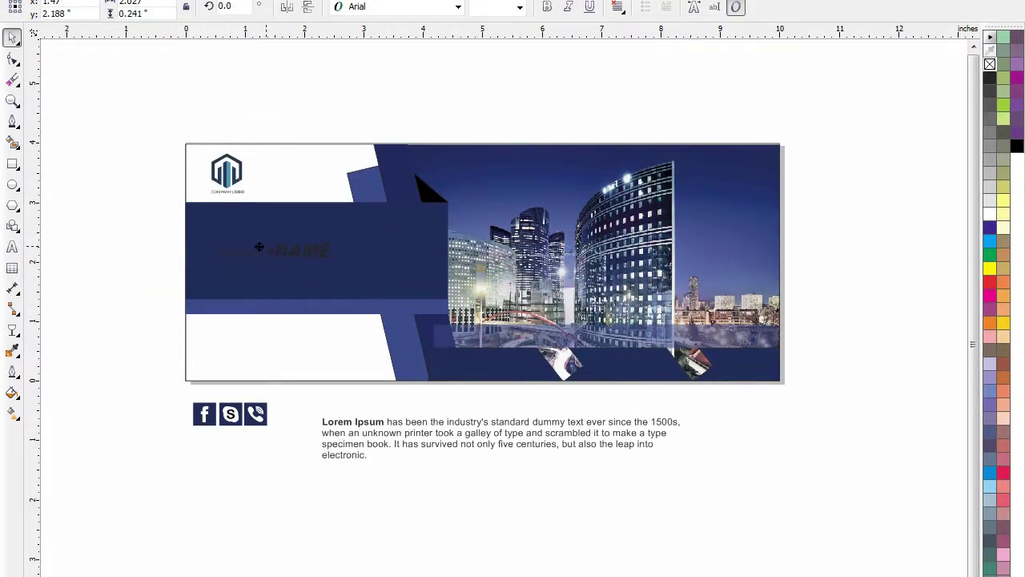
Enlarge the COMPANY NAME text to about 3.87 × 0.46 inches, nearly spanning the dark blue rectangle, and color it white
key(F2)
drag(115, 182, 682, 508)
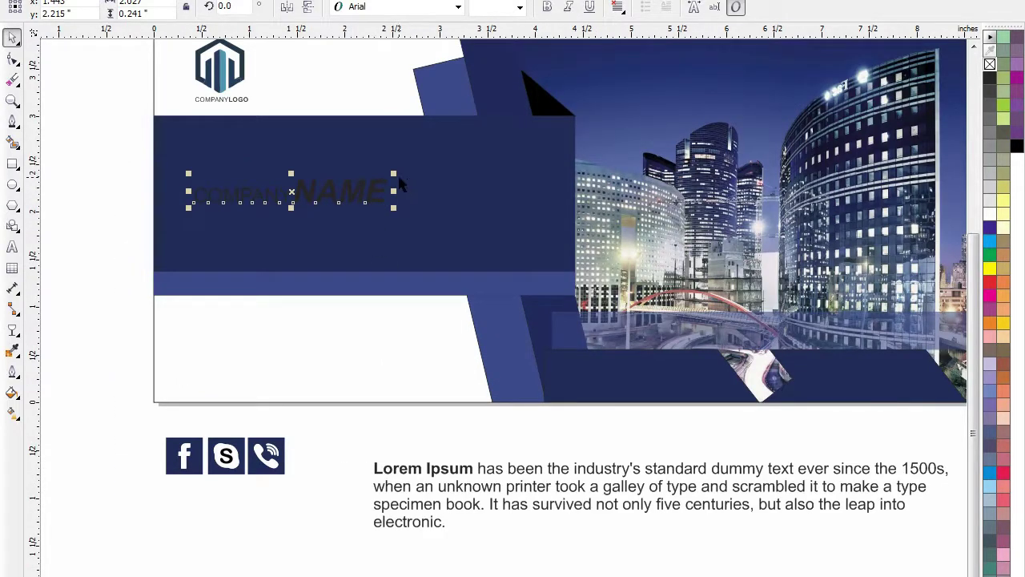
drag(394, 173, 558, 126)
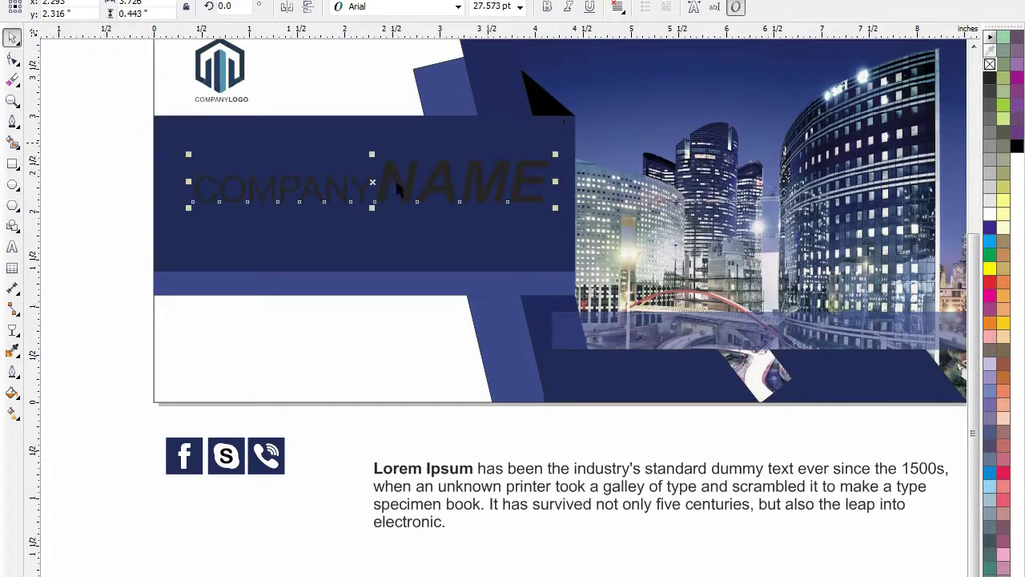
drag(190, 210, 176, 214)
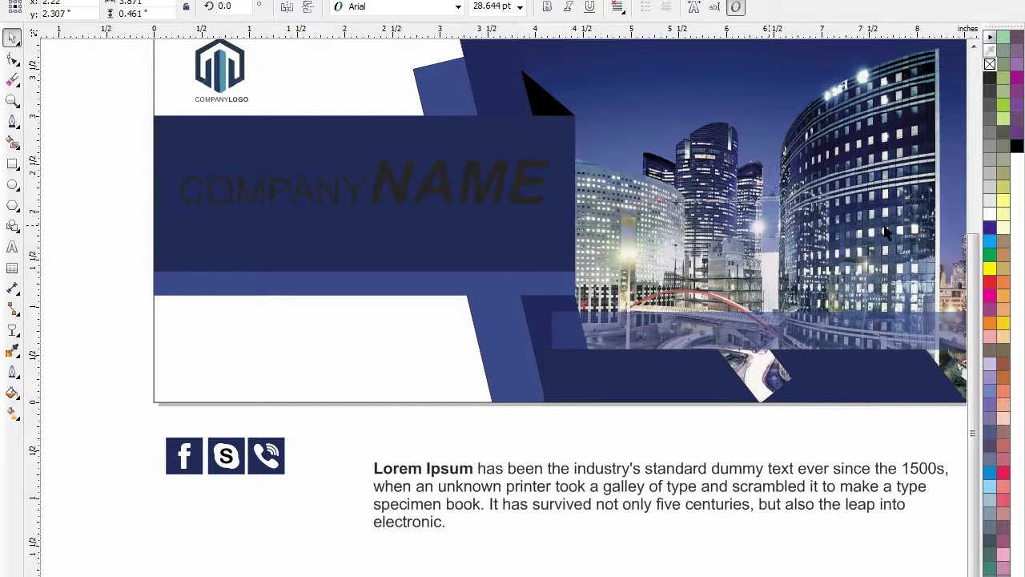
click(992, 215)
click(319, 530)
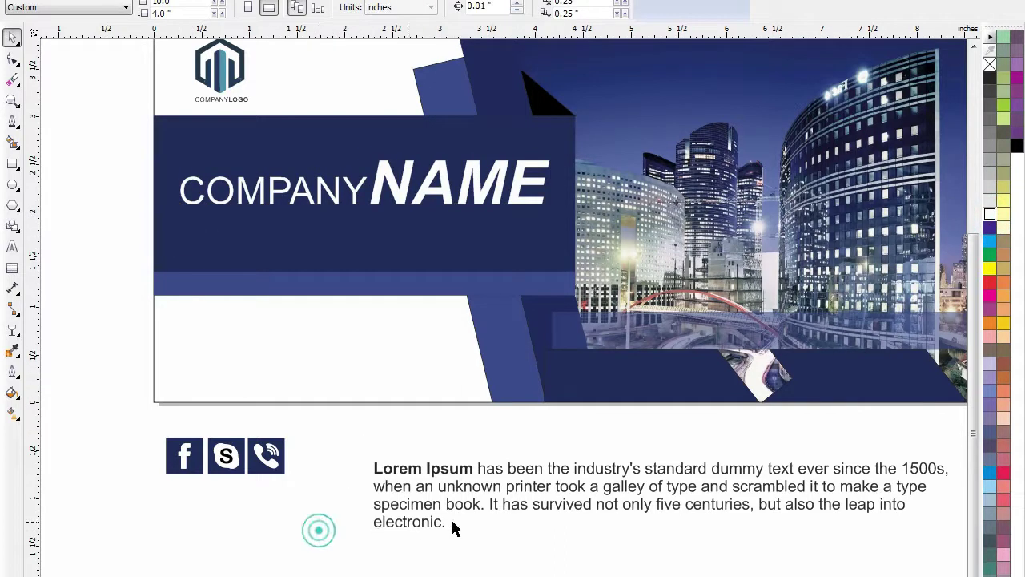
Shrink the Lorem Ipsum paragraph below the banner to about 11.3 pt
drag(568, 534, 461, 460)
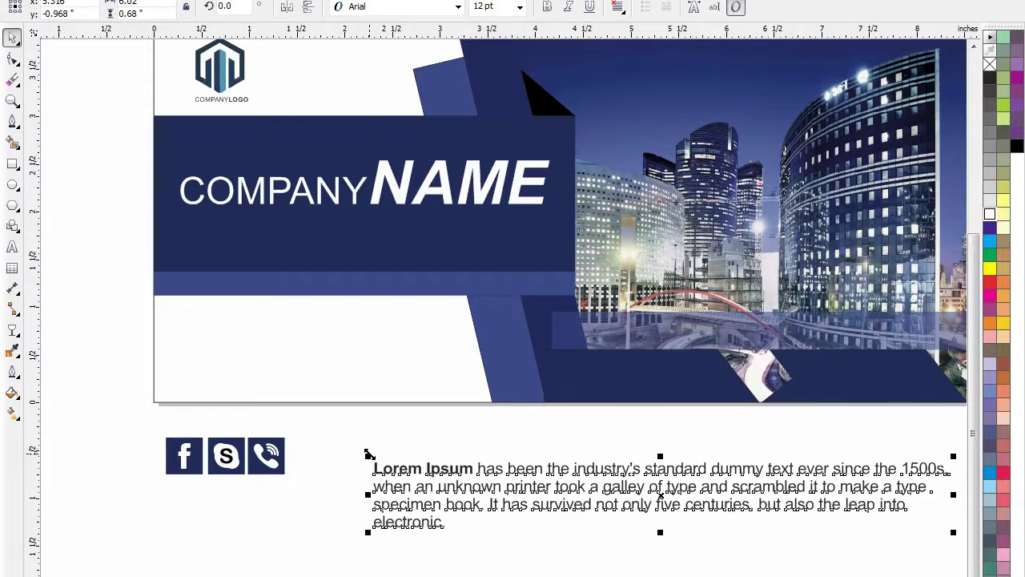
drag(368, 454, 416, 445)
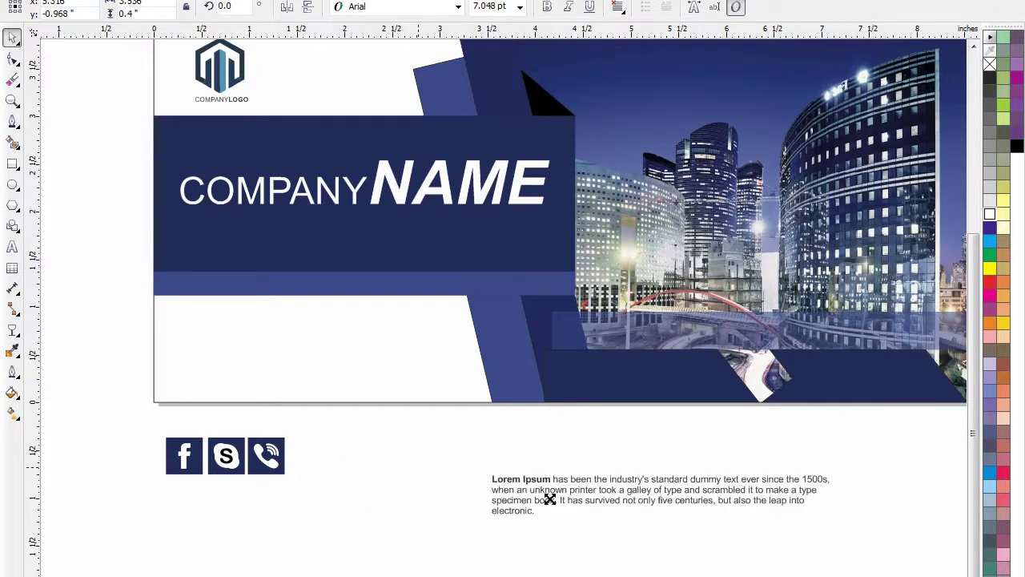
drag(537, 474, 600, 360)
drag(622, 327, 881, 531)
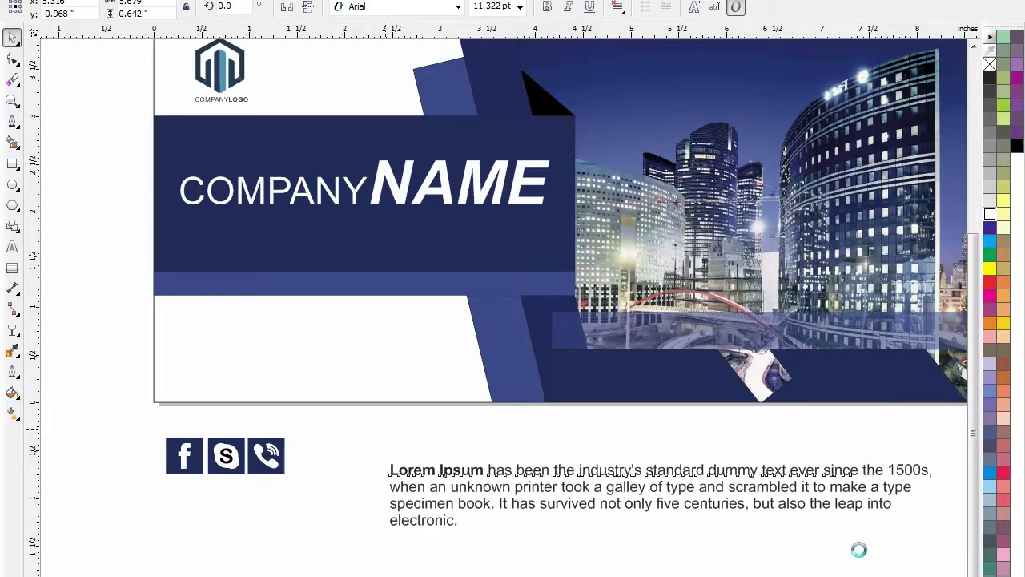
click(859, 550)
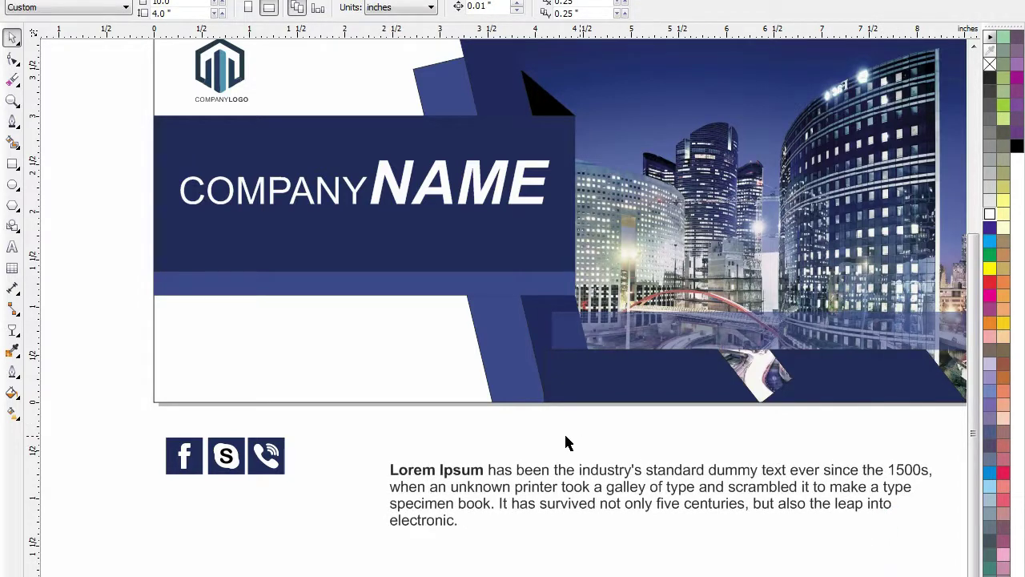
Place the Lorem Ipsum paragraph over the transparent strip on the city photo, in white at about 7.1 pt
drag(461, 473, 638, 324)
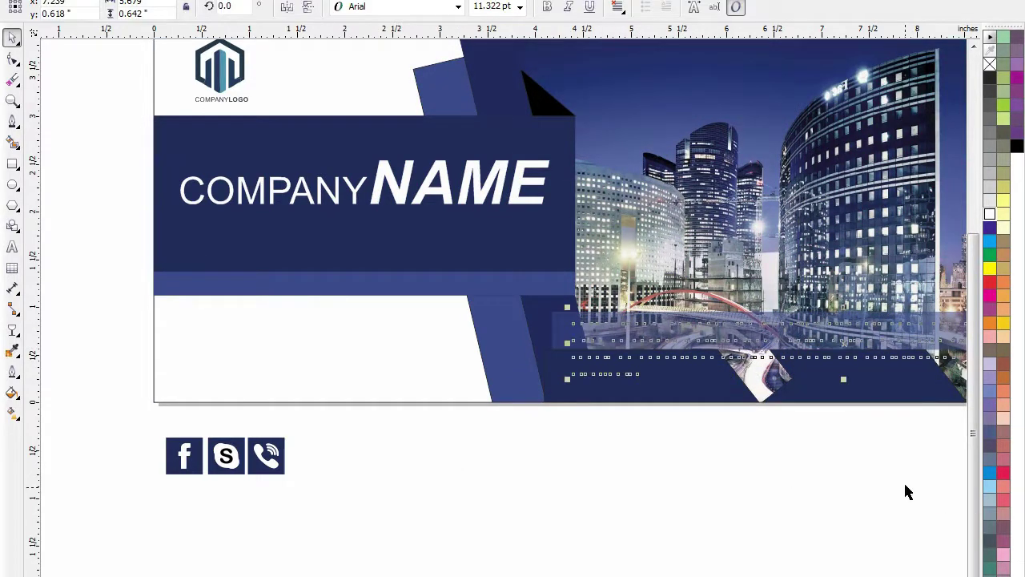
drag(537, 257, 403, 237)
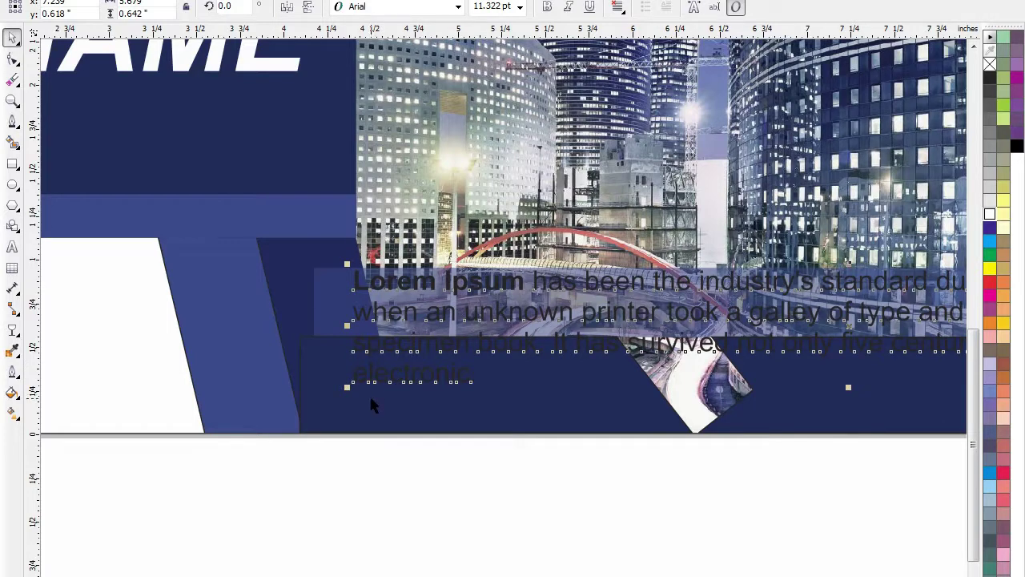
drag(347, 388, 409, 349)
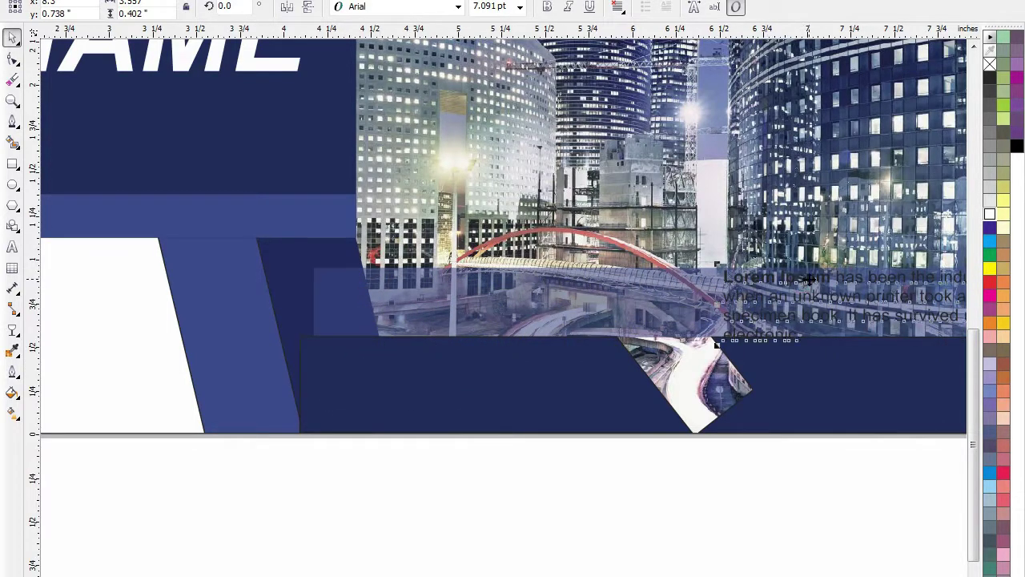
drag(807, 278, 473, 269)
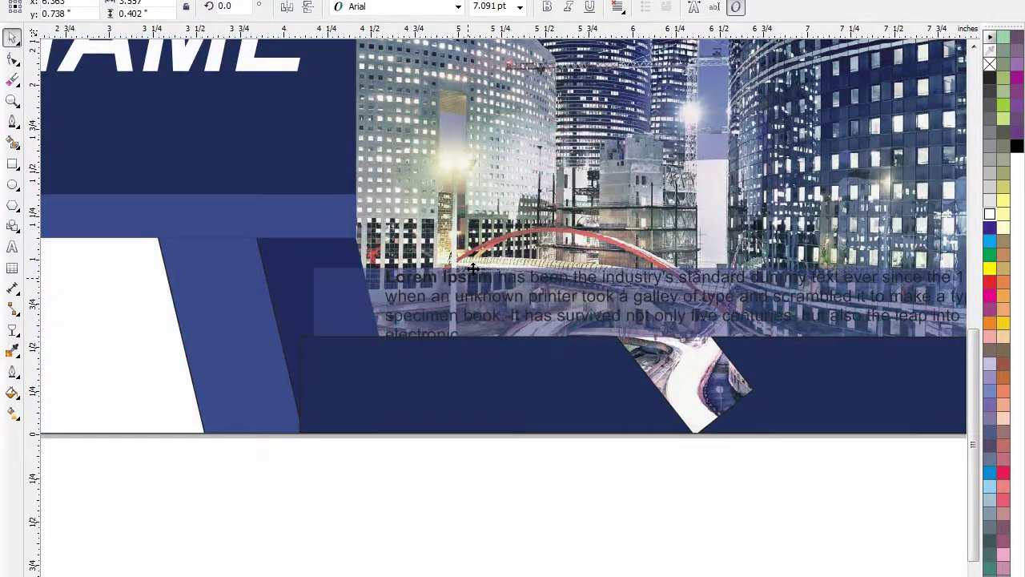
click(990, 216)
click(540, 501)
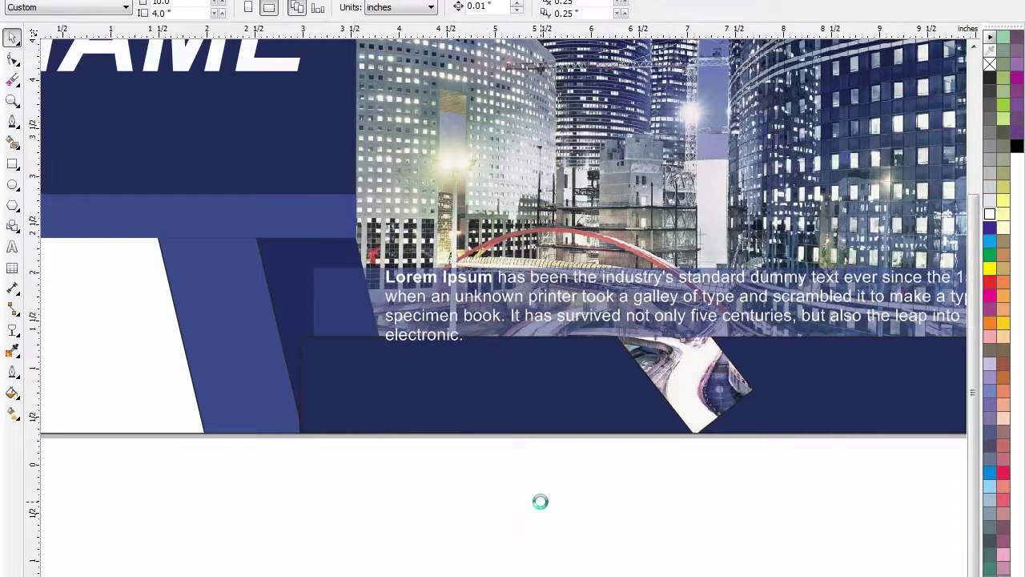
Move the three social icons back into the banner's lower-left white area, about 0.76 inch above the page's lower edge
key(F2)
drag(810, 558, 5, 217)
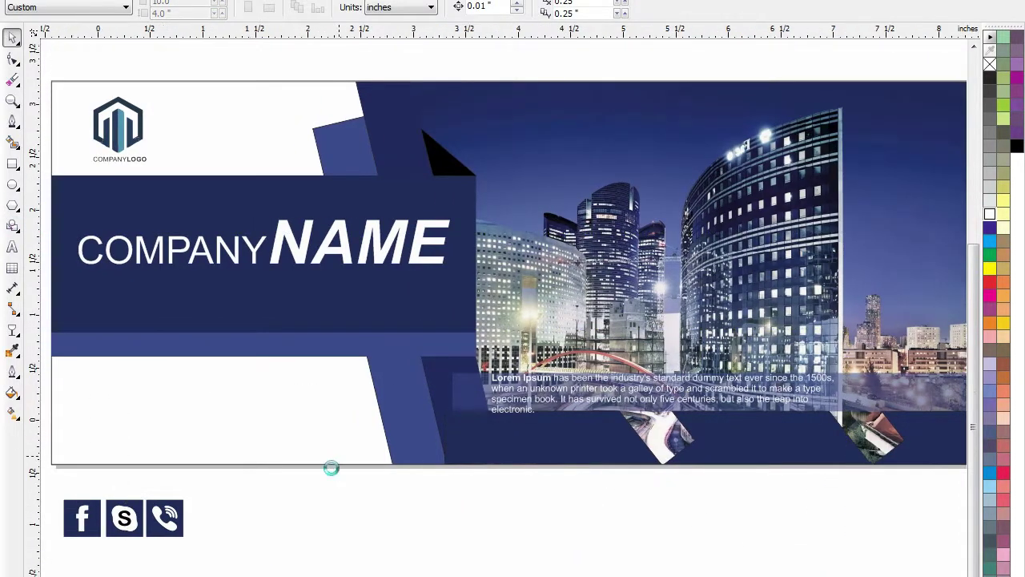
drag(90, 439, 282, 510)
drag(162, 477, 176, 339)
click(314, 541)
drag(279, 313, 107, 361)
click(237, 429)
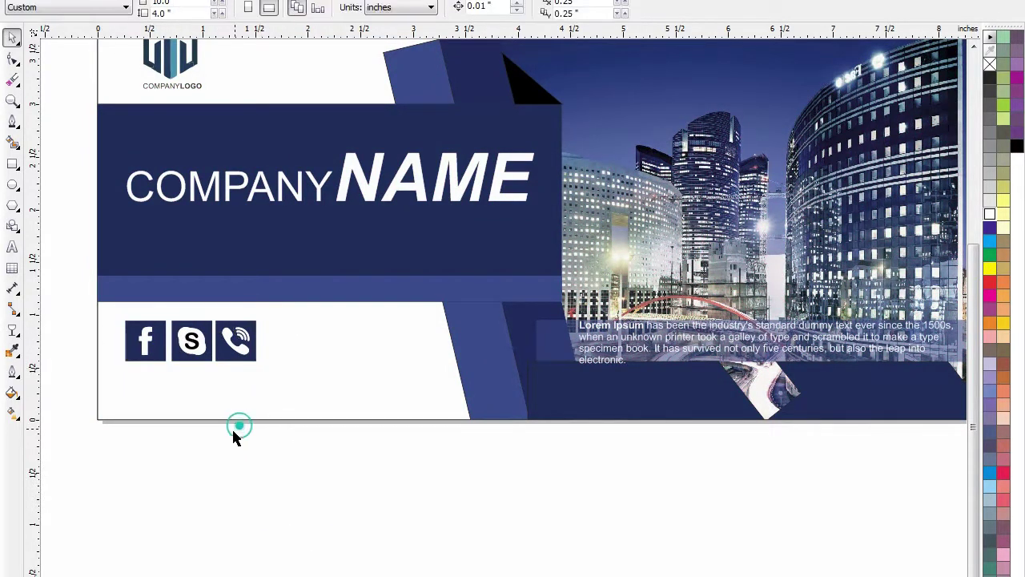
drag(272, 307, 217, 378)
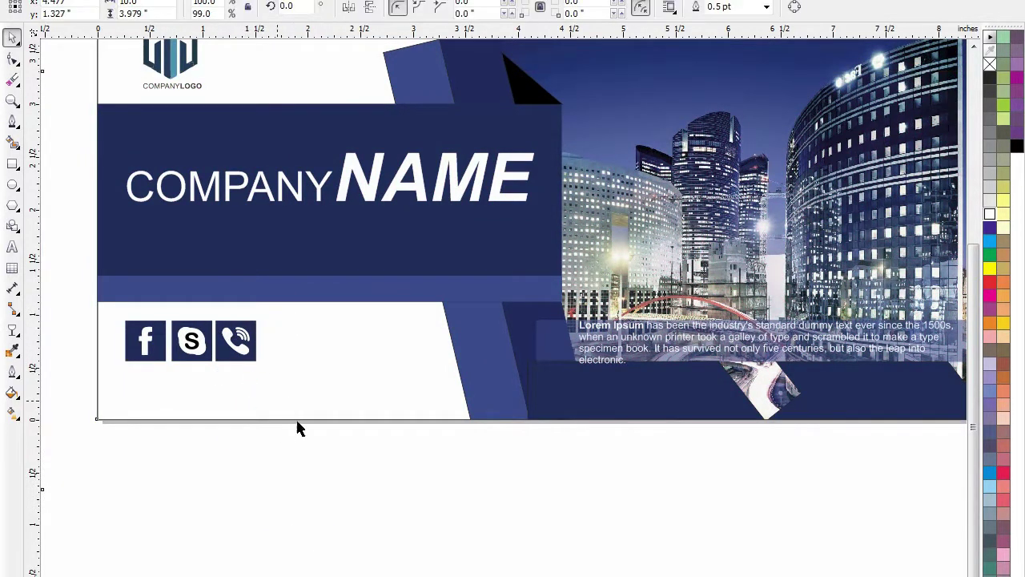
key(ctrl+z)
click(332, 493)
scroll(331, 490, down, 2)
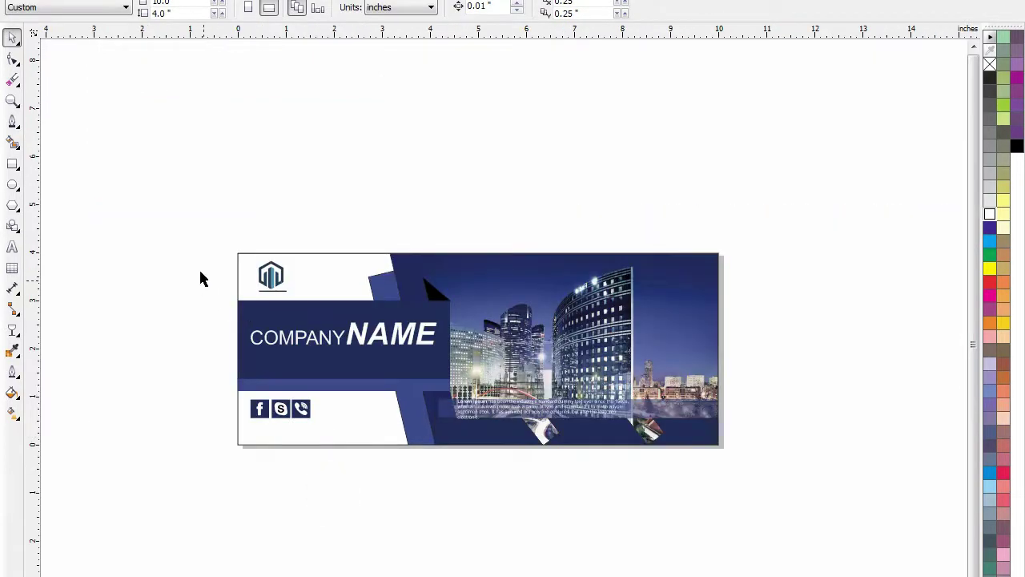
drag(190, 229, 792, 500)
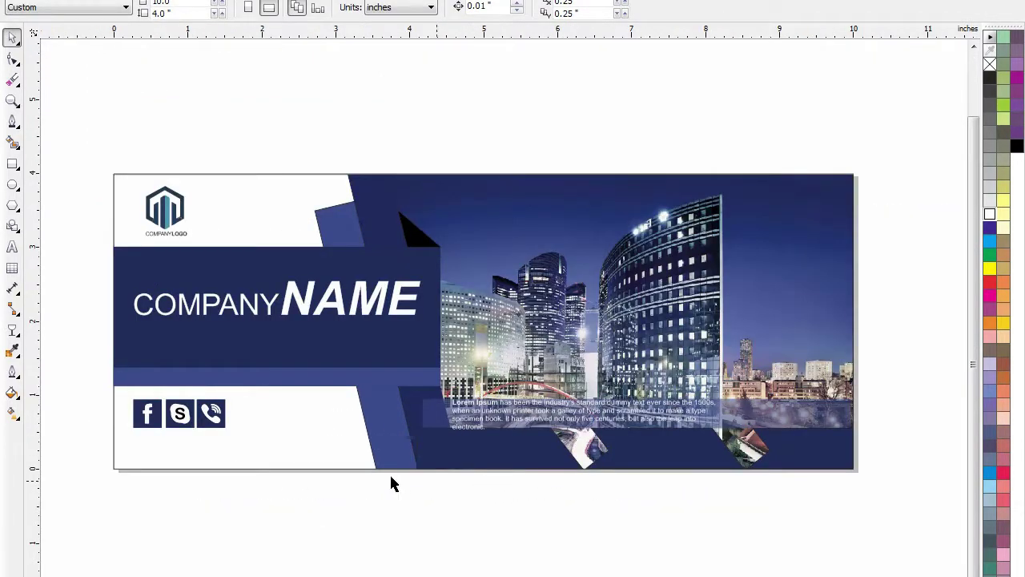
drag(241, 386, 192, 441)
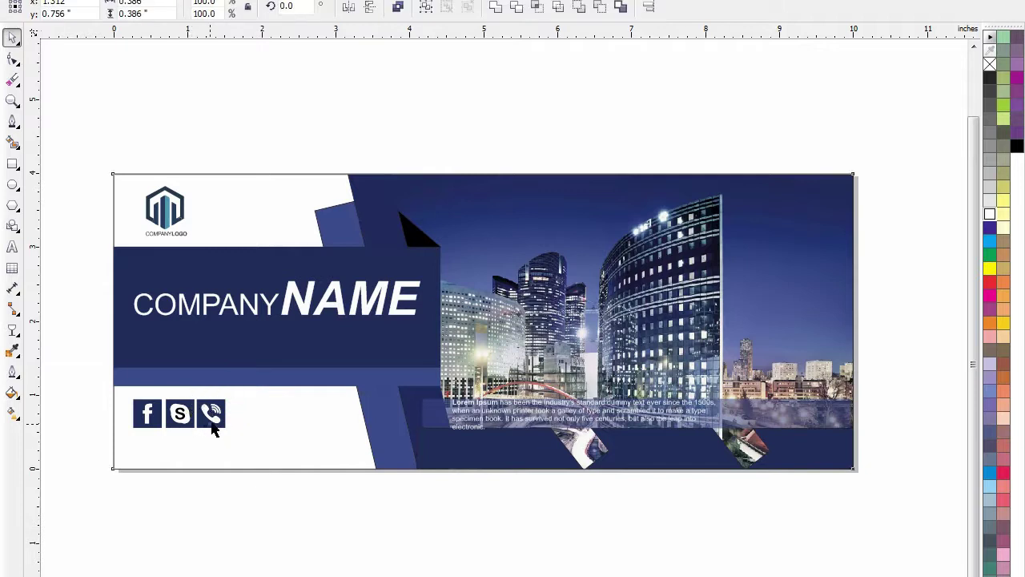
click(211, 423)
key(ctrl+z)
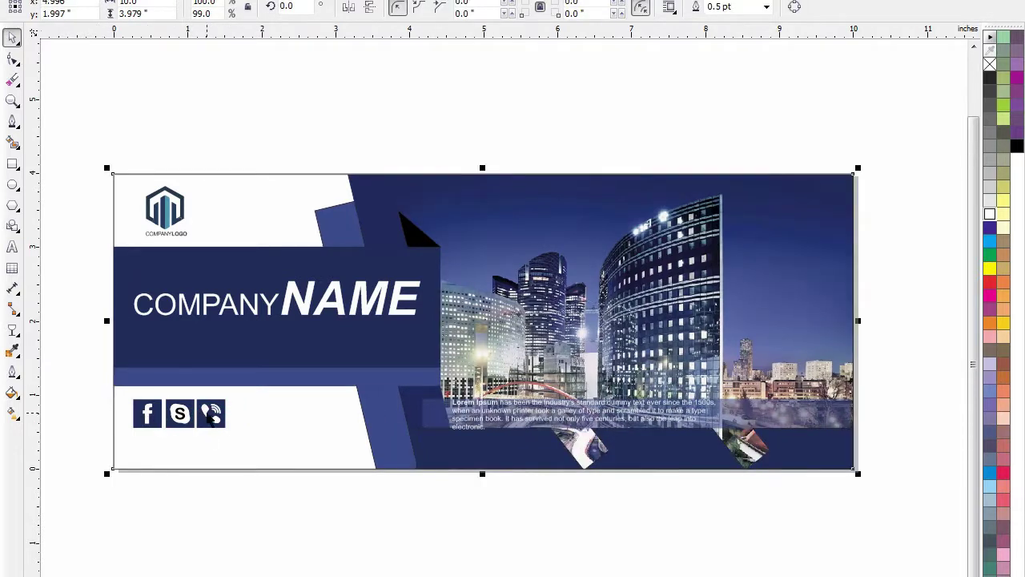
drag(98, 383, 358, 526)
key(ctrl+z)
click(324, 542)
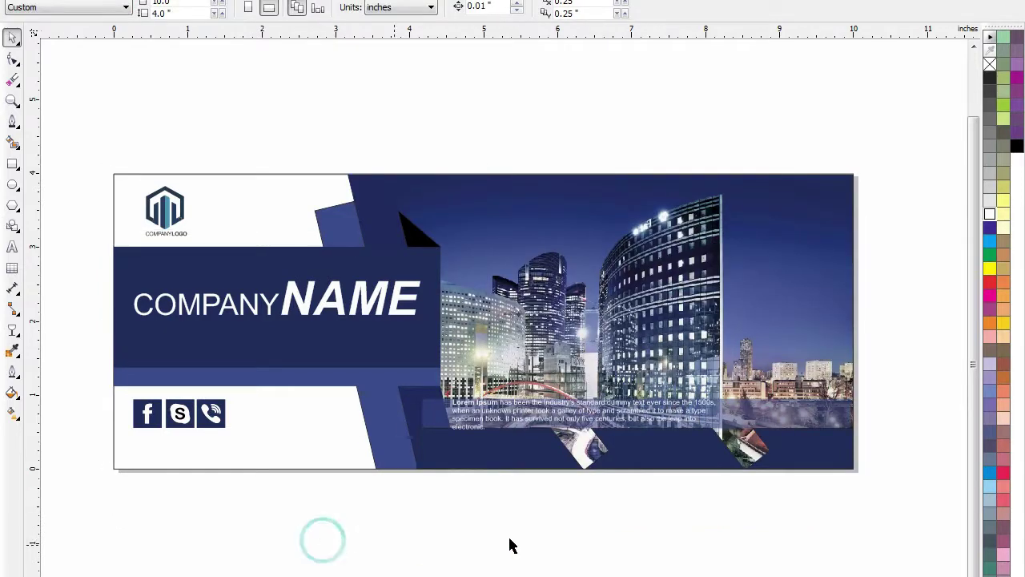
Fit the view to all the banner's objects to check the overall layout
drag(922, 136, 67, 513)
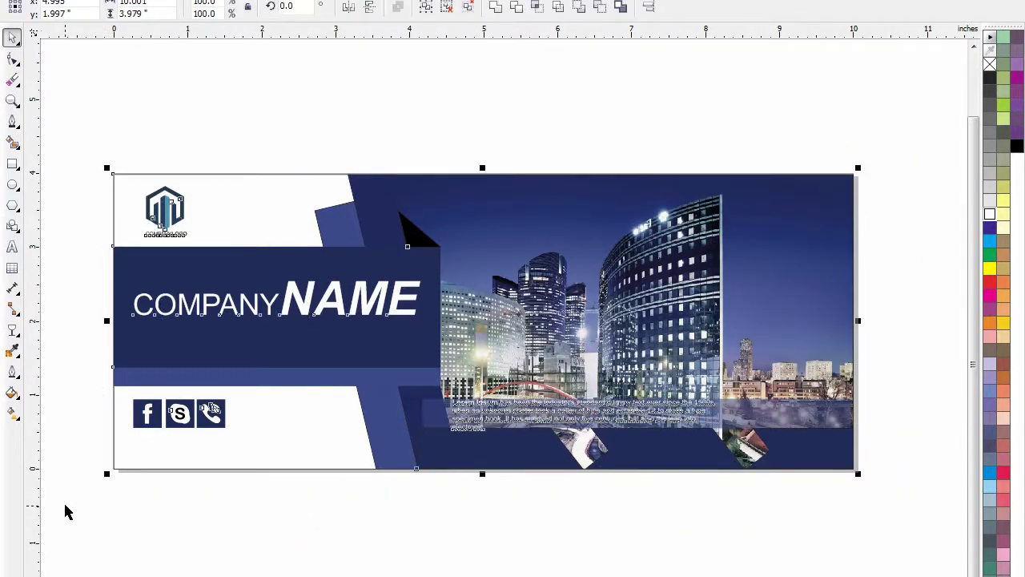
key(shift+F2)
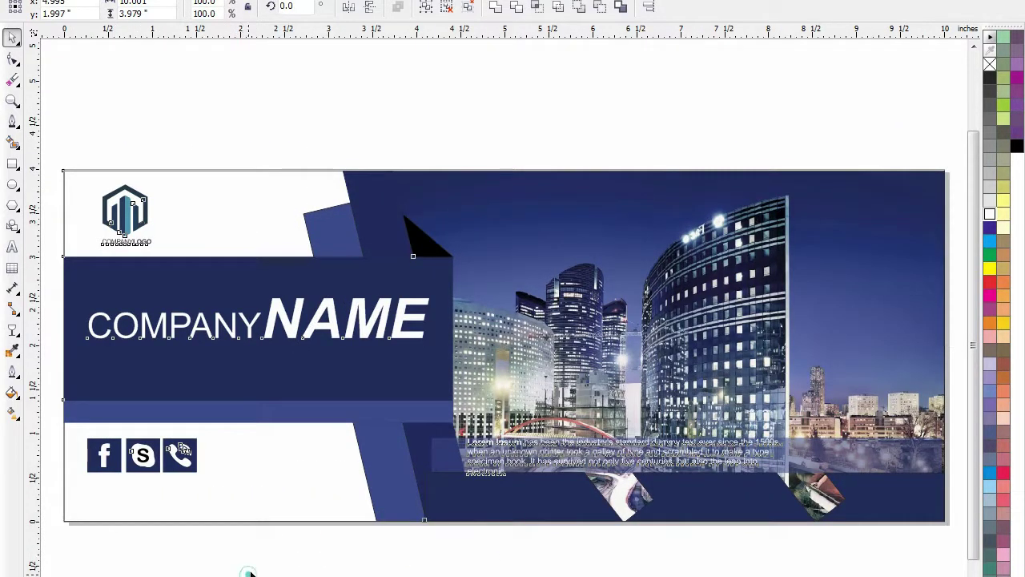
click(248, 572)
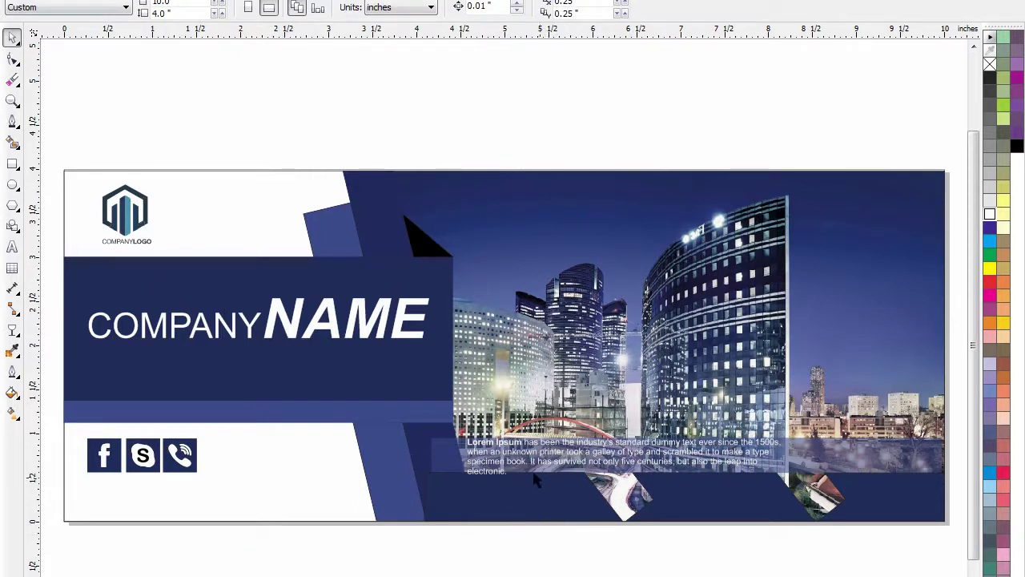
Move the three social icons straight down out of the banner, to about 0.34 inch below the page's lower edge
key(F2)
drag(295, 419, 110, 567)
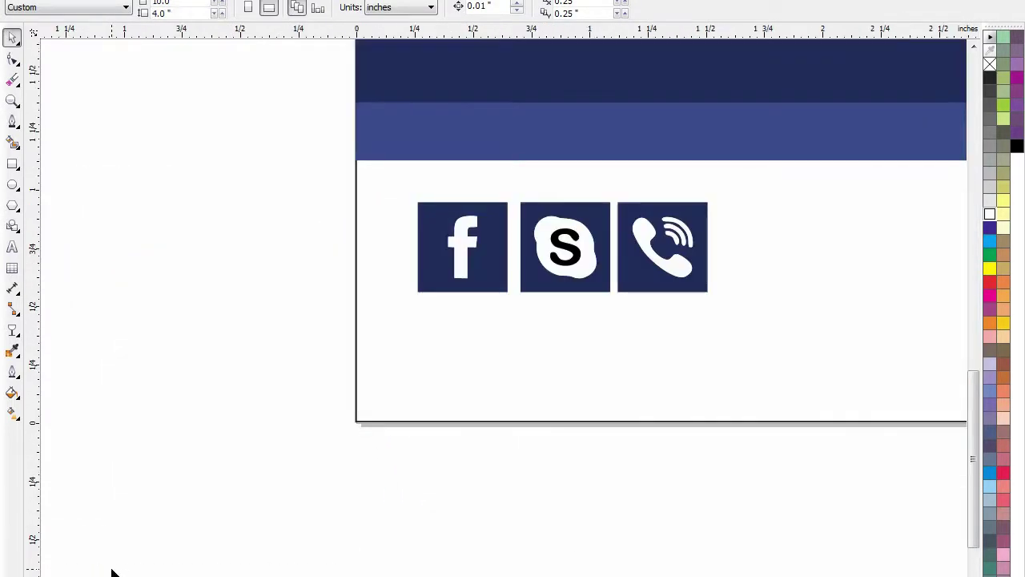
click(264, 559)
drag(751, 158, 409, 322)
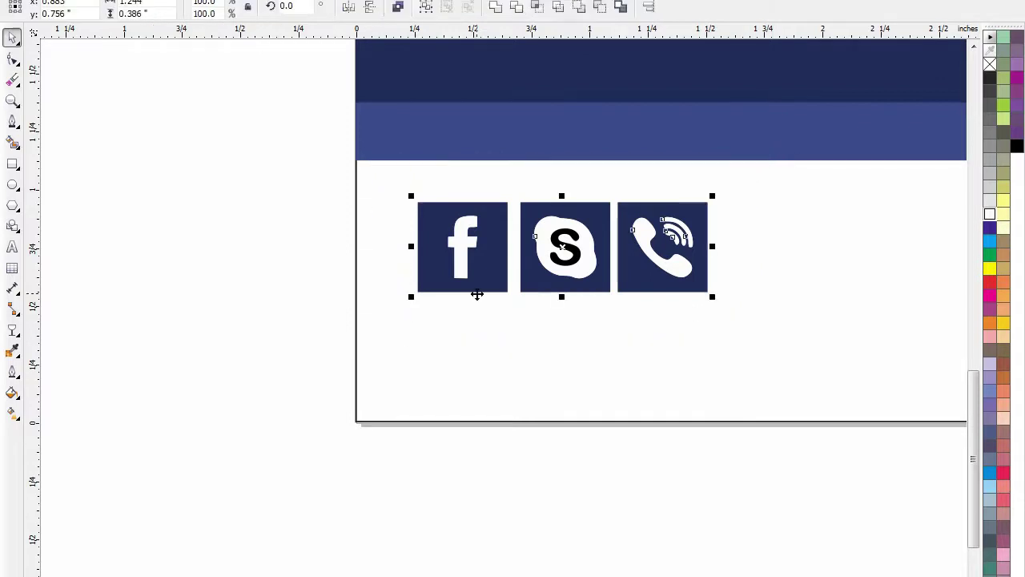
drag(559, 246, 560, 502)
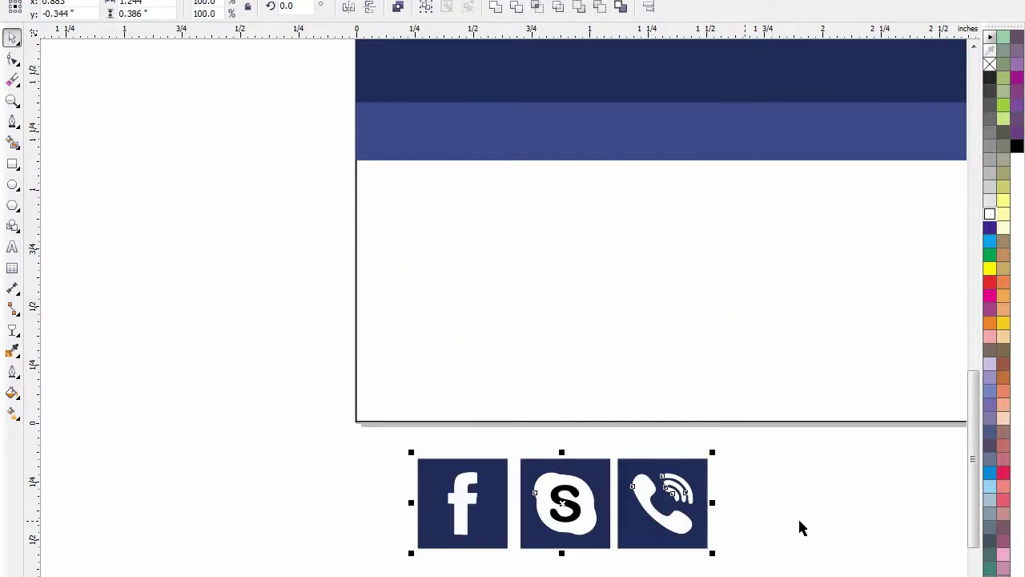
Spread the icons apart horizontally by shifting the phone icon and the Skype icon to the right, with Skype centred at about X 1.31 inches
drag(795, 441, 585, 563)
drag(633, 521, 841, 521)
click(731, 501)
drag(696, 424, 506, 565)
drag(540, 541, 636, 538)
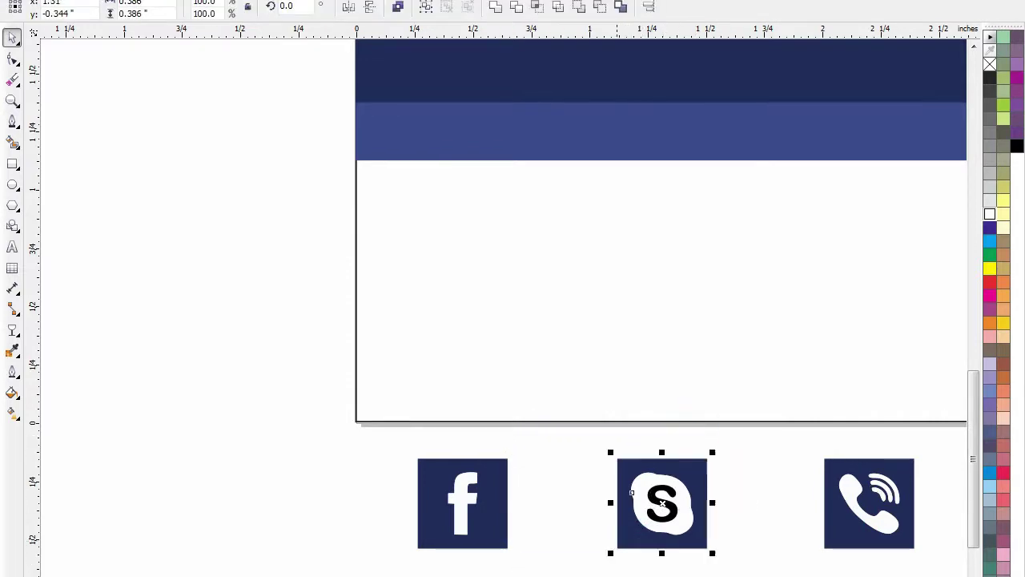
click(572, 545)
Add the artistic text "luram ipsum" below the Facebook icon in Arial 24 pt
scroll(581, 546, down, 2)
drag(403, 390, 839, 576)
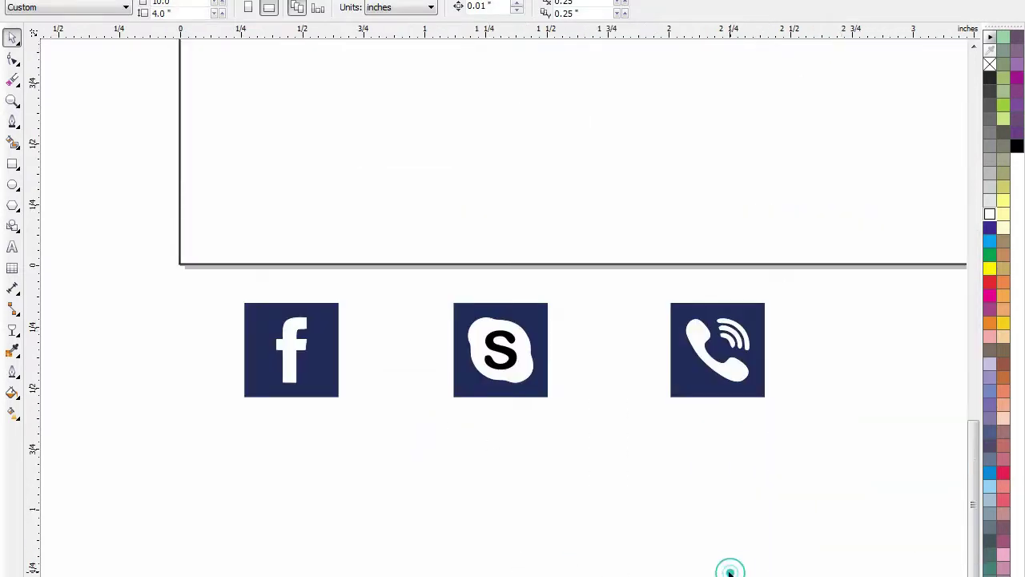
key(F8)
click(239, 518)
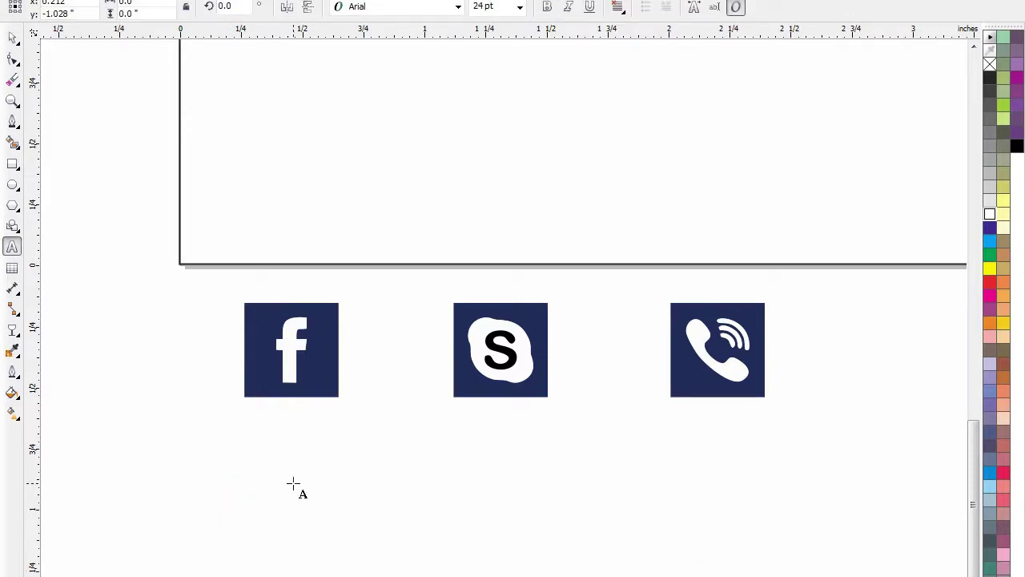
text(luram )
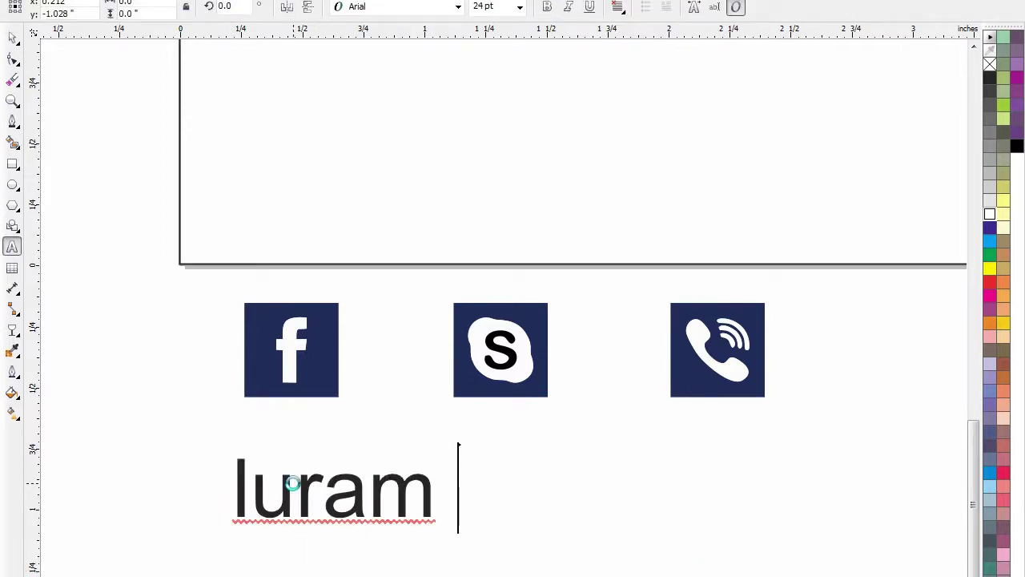
text(ipsum)
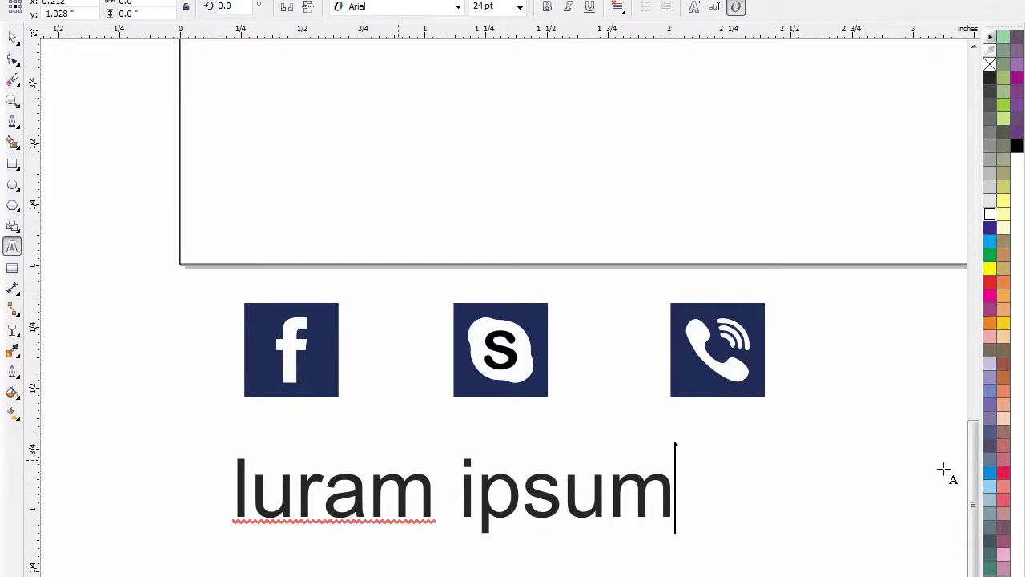
Shrink the "luram ipsum" caption to about 7.9 pt and place copies of it under the Skype and phone icons
click(12, 38)
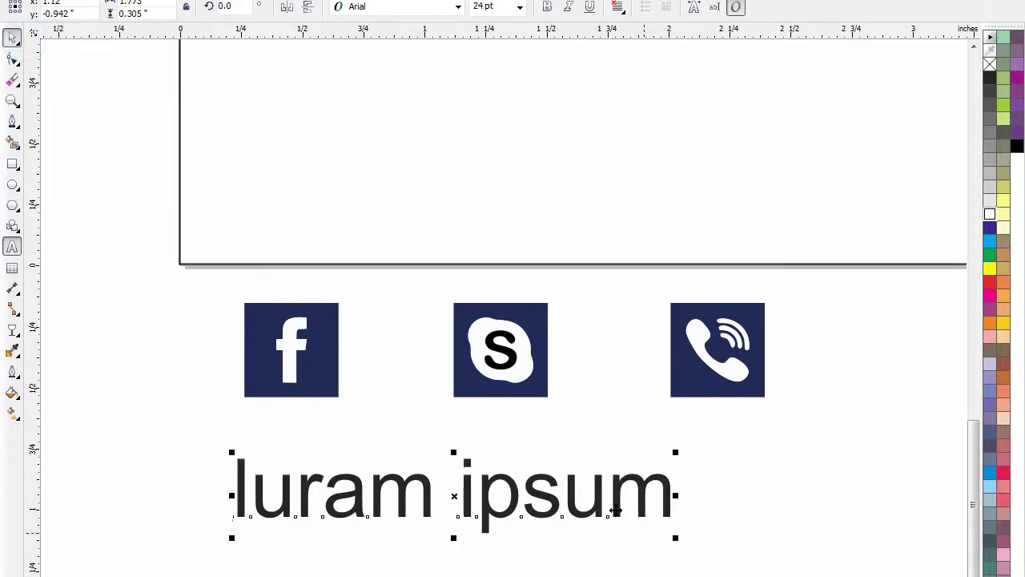
drag(677, 537, 531, 486)
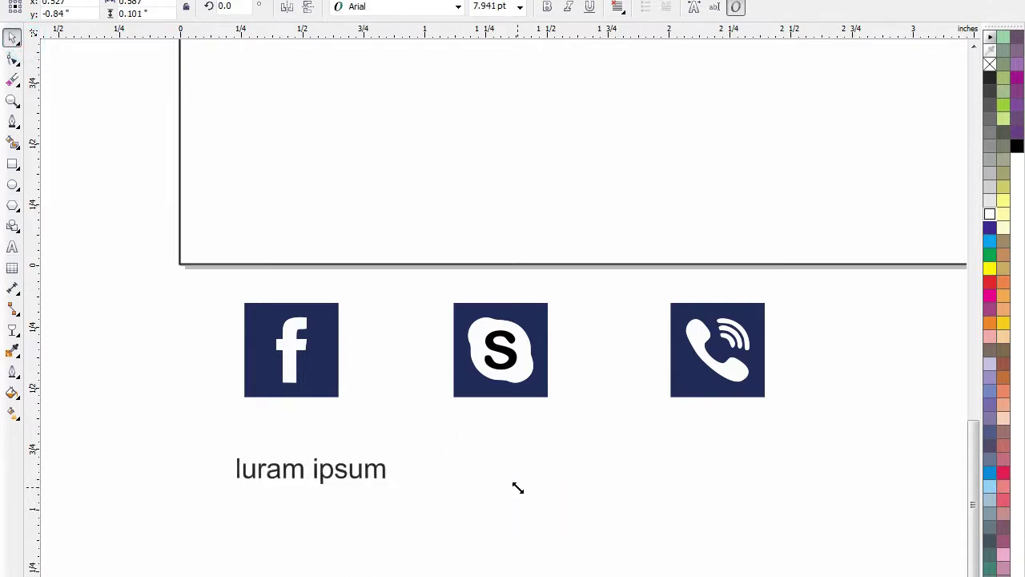
drag(311, 469, 511, 467)
drag(511, 469, 744, 472)
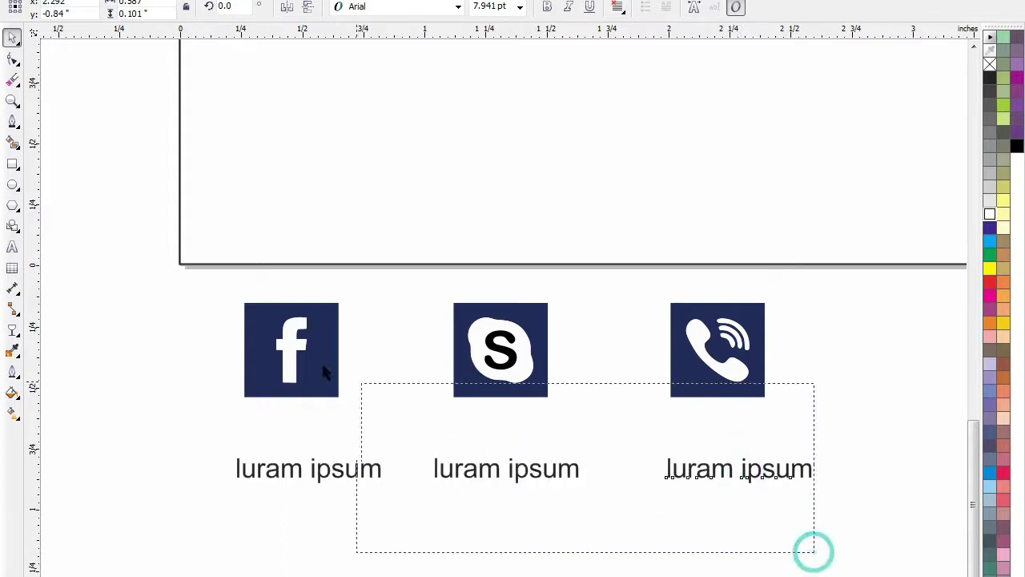
Move the three icons with their captions into the banner's lower-left white area, centred about 0.56 inch above the page's lower edge
drag(323, 366, 207, 280)
scroll(298, 359, down, 2)
drag(404, 357, 423, 232)
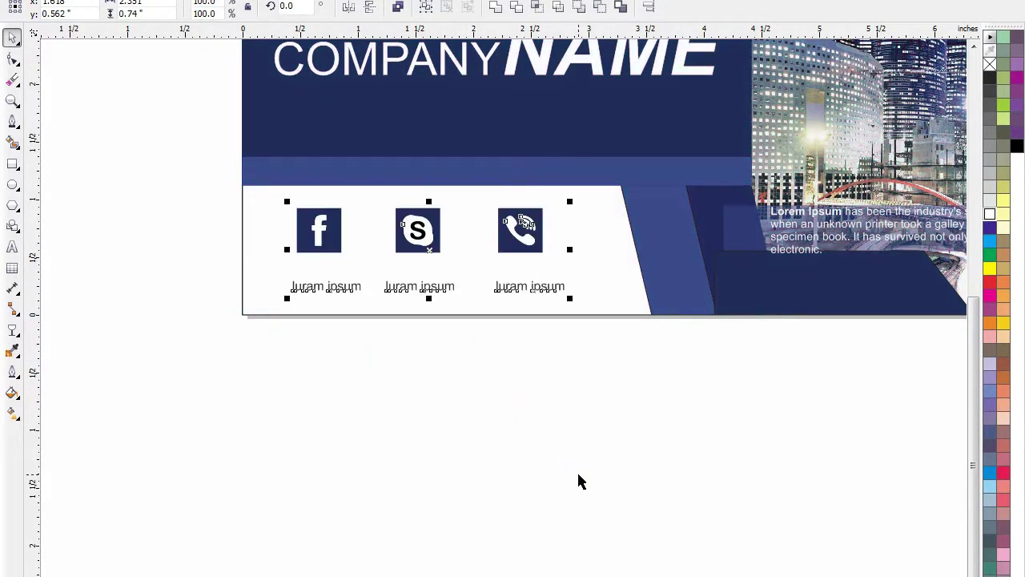
click(578, 472)
scroll(555, 464, down, 1)
drag(329, 132, 882, 458)
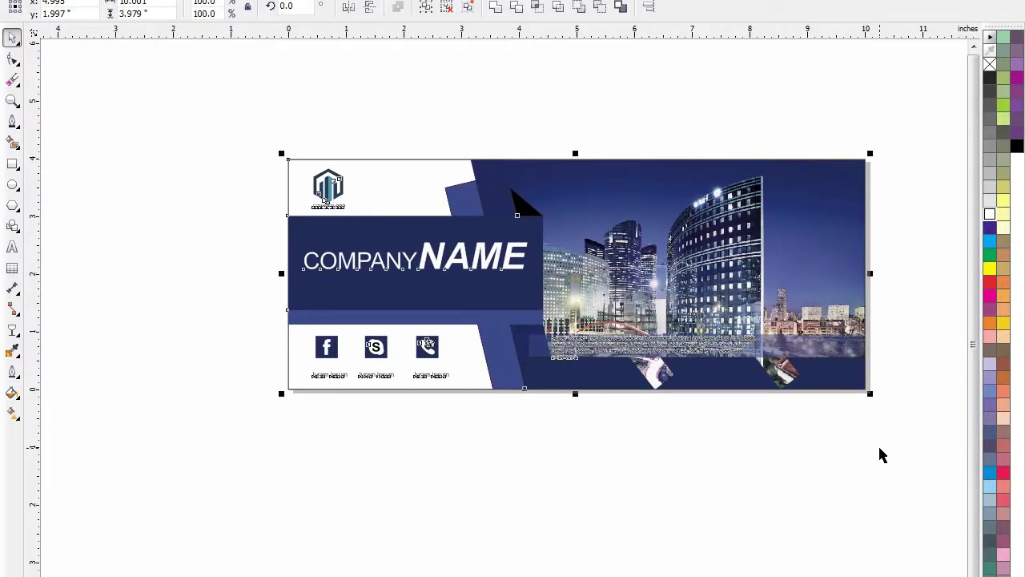
key(shift+F2)
click(677, 571)
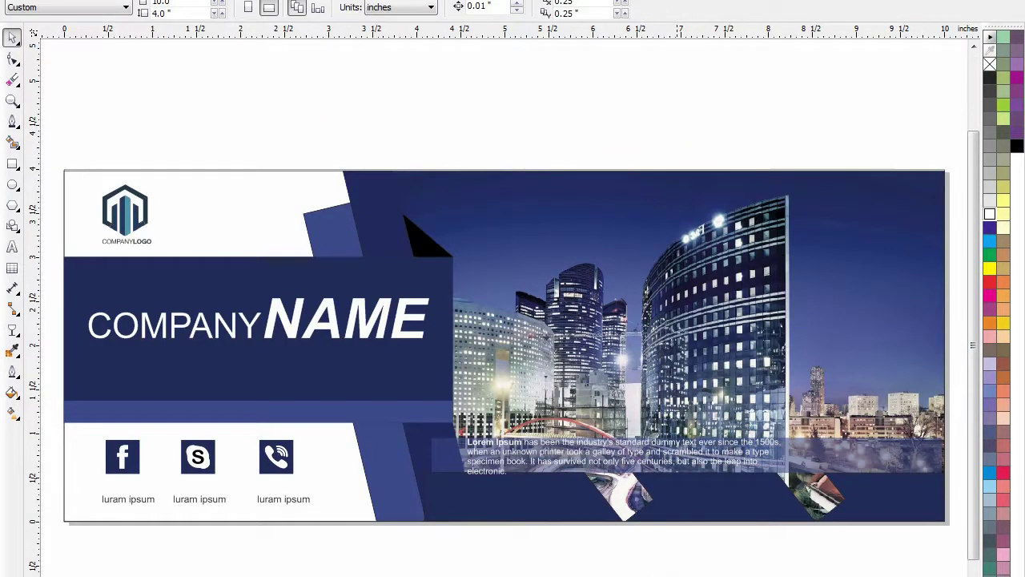